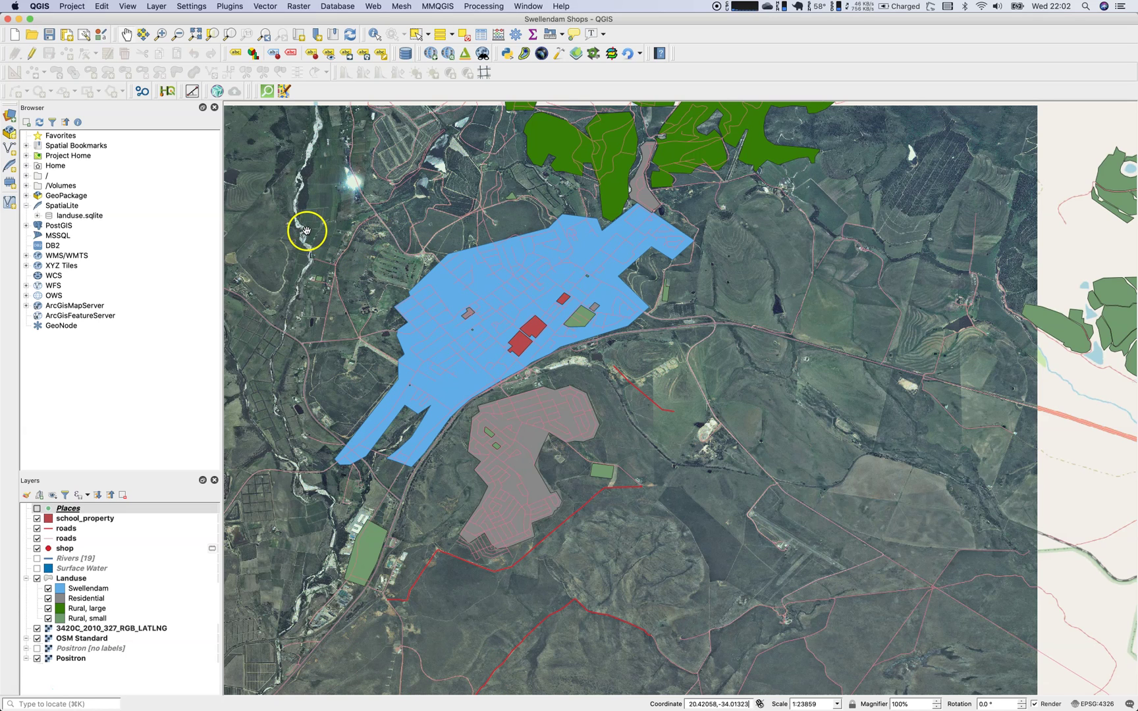
# Enable editing on the school_property layer and open its attribute table
pyautogui.click(97, 520)
pyautogui.rightClick(95, 520)
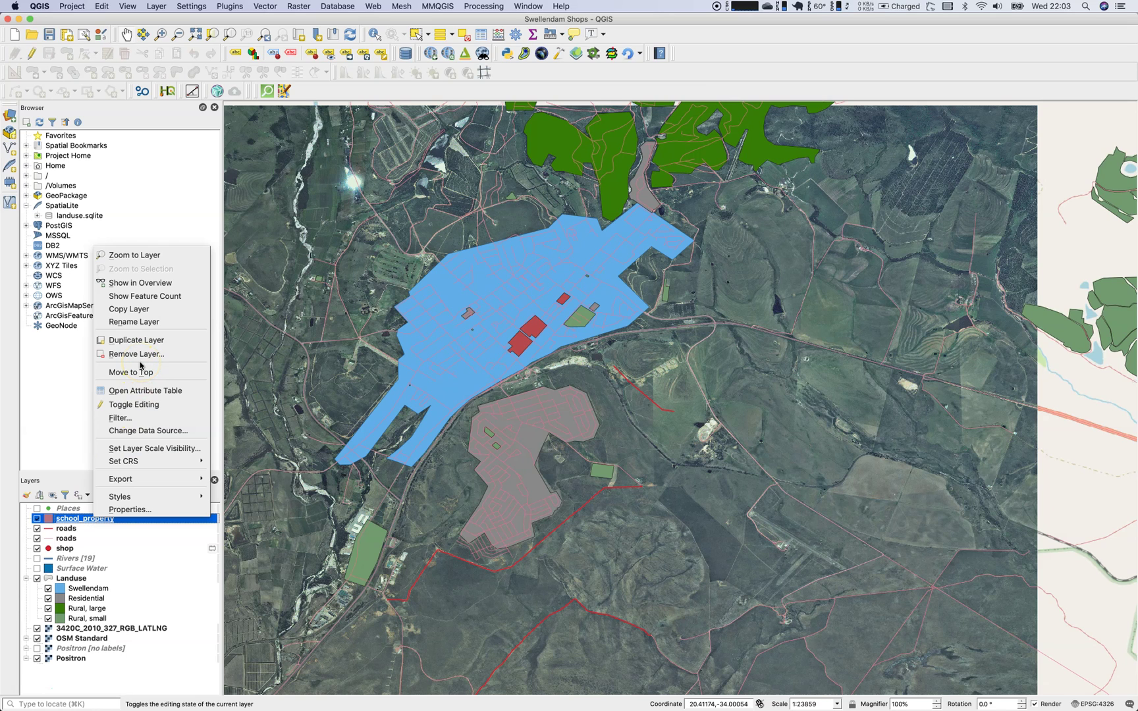
pyautogui.click(136, 405)
pyautogui.rightClick(79, 520)
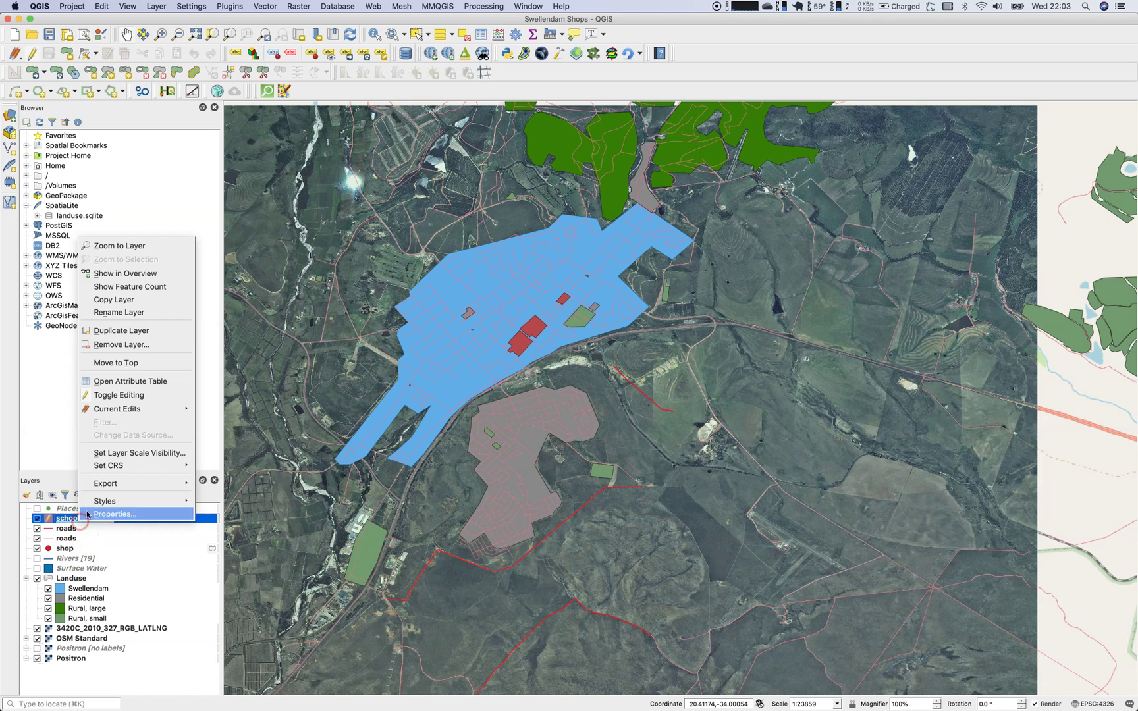
pyautogui.click(127, 382)
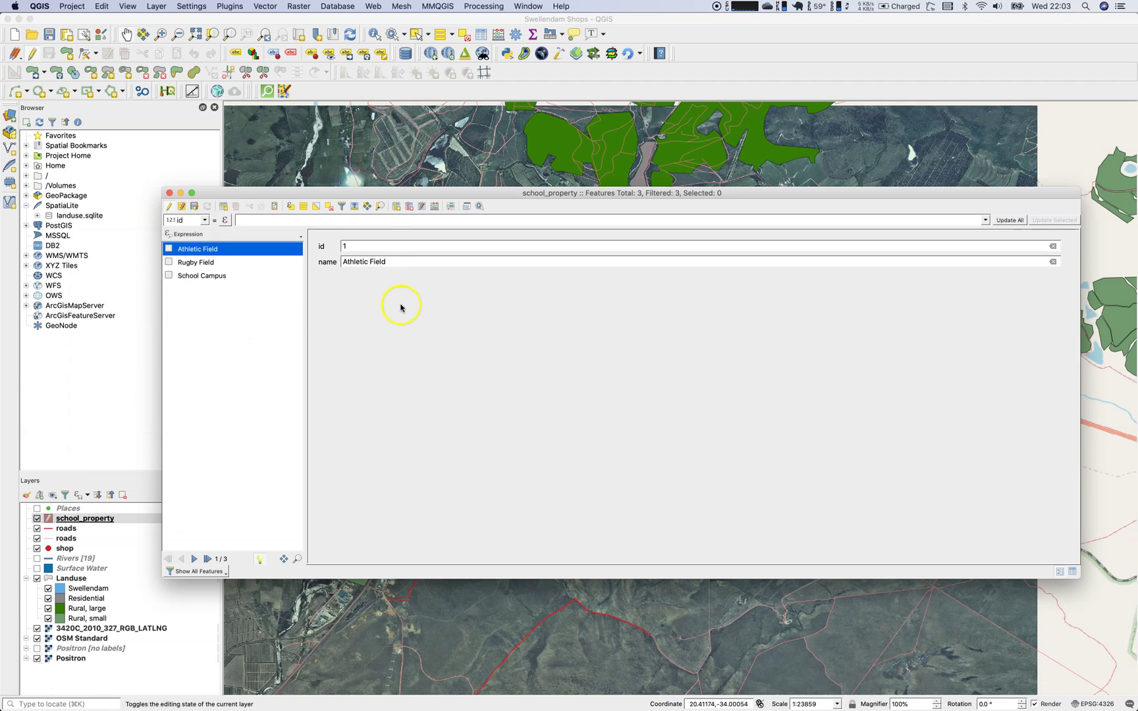
# Add a field named image of type Text (string) with length 100 to the school_property layer
pyautogui.click(399, 207)
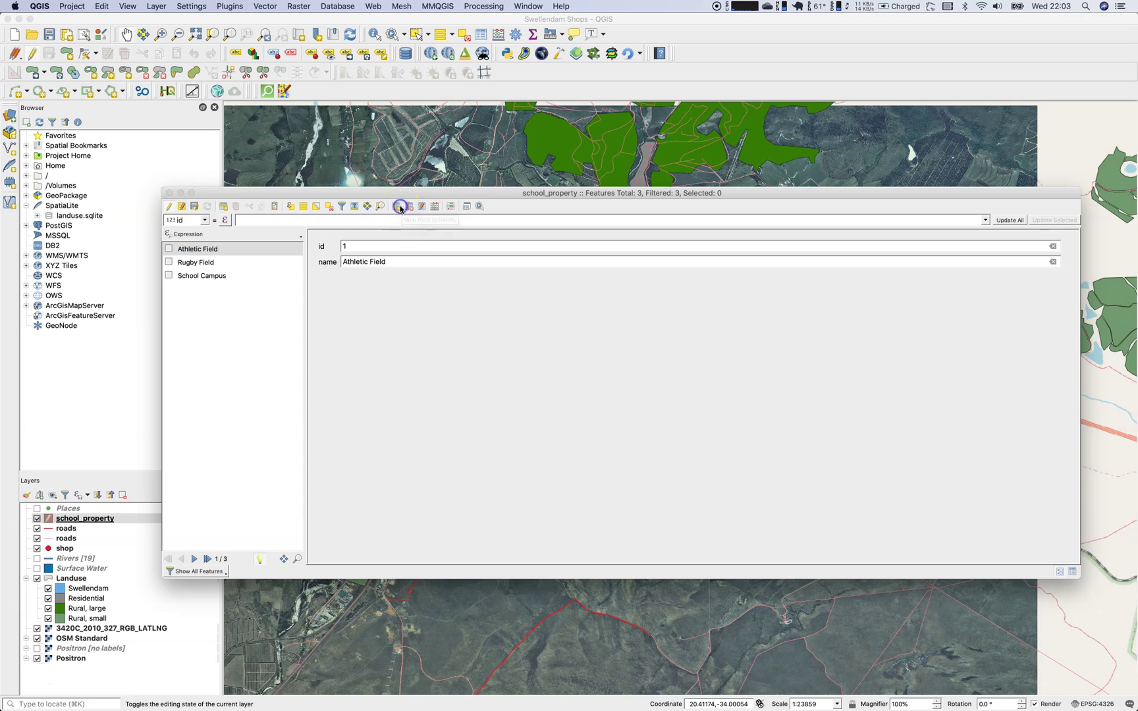
pyautogui.write('image')
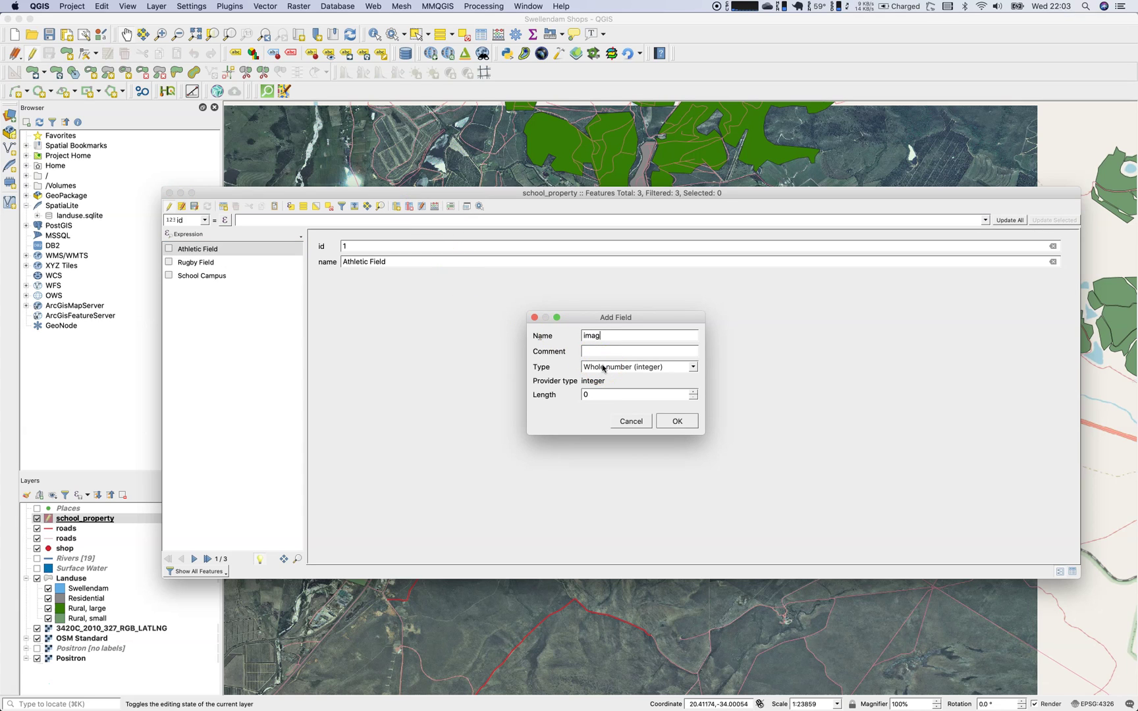
pyautogui.click(641, 367)
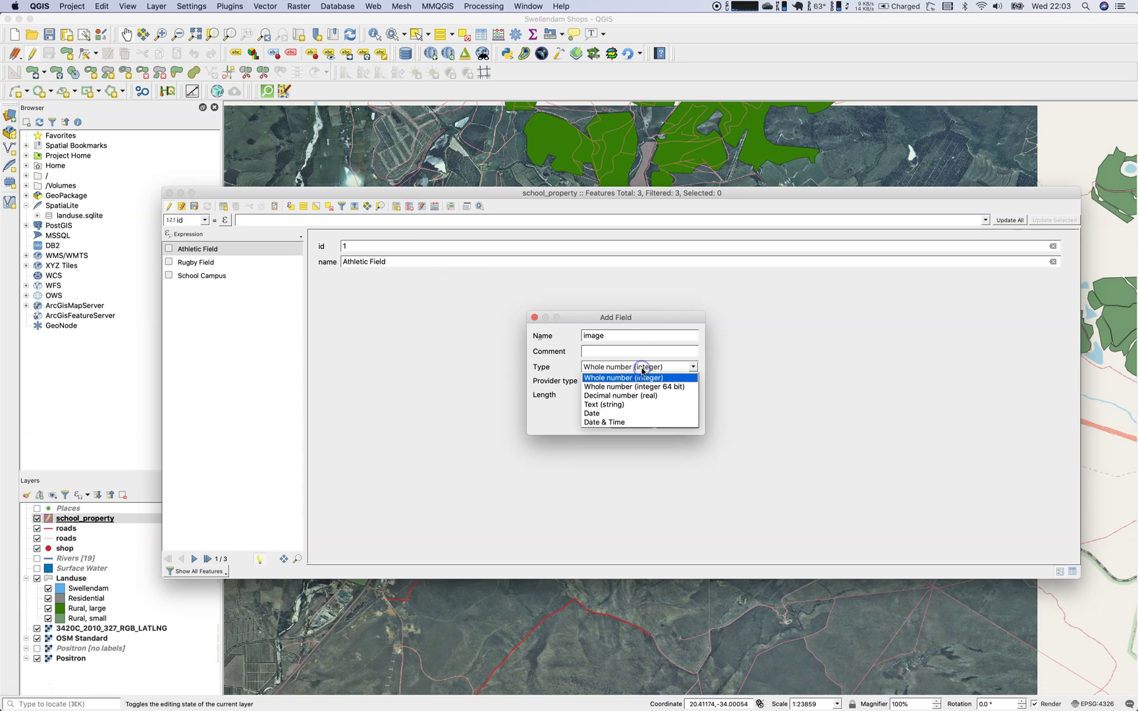
pyautogui.click(636, 404)
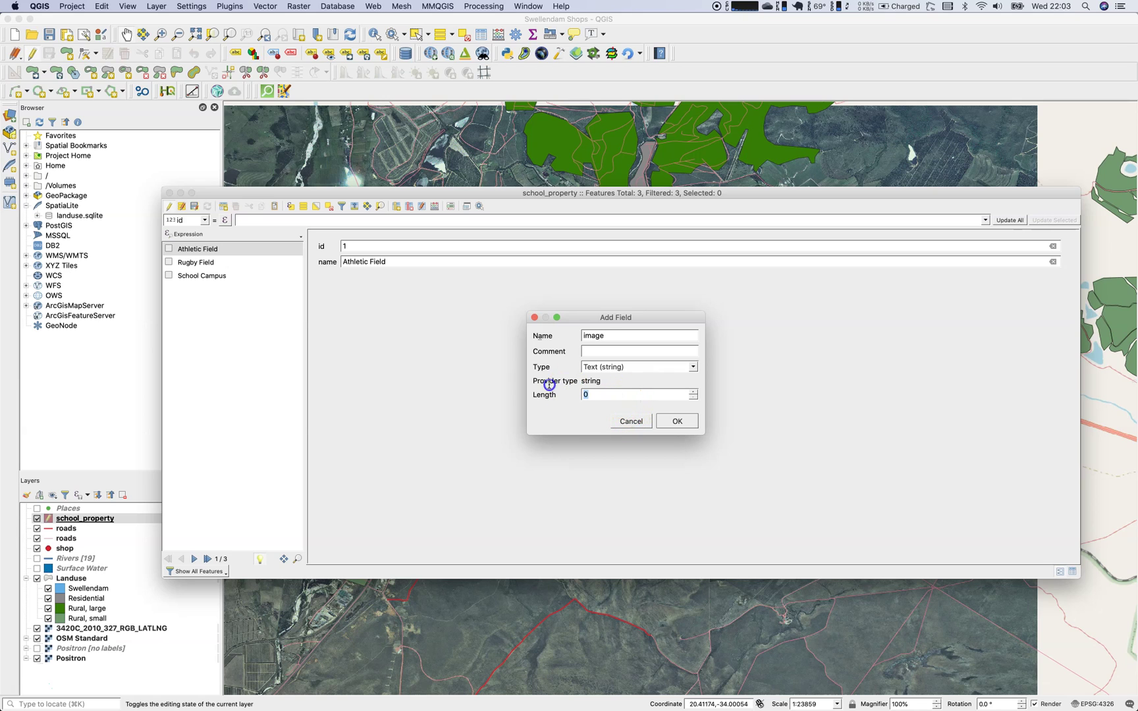
pyautogui.press('Tab')
pyautogui.press('Tab')
pyautogui.write('2')
pyautogui.press('BackSpace')
pyautogui.write('100')
pyautogui.click(672, 425)
pyautogui.click(478, 359)
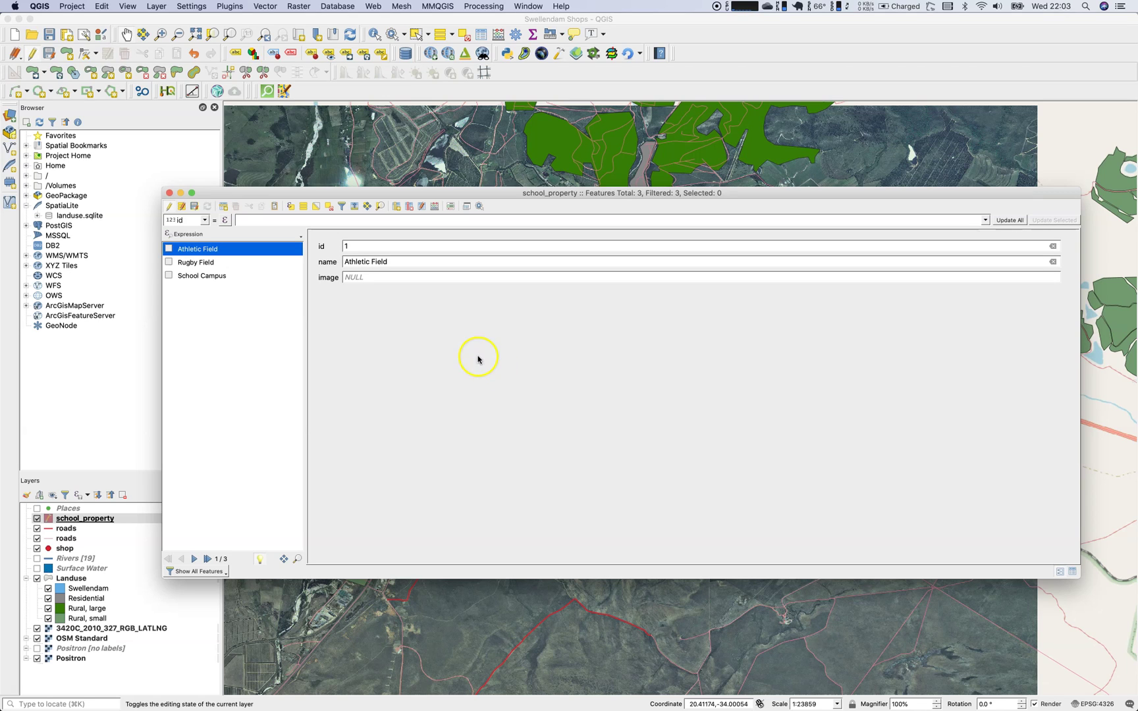
pyautogui.click(389, 276)
pyautogui.doubleClick(389, 276)
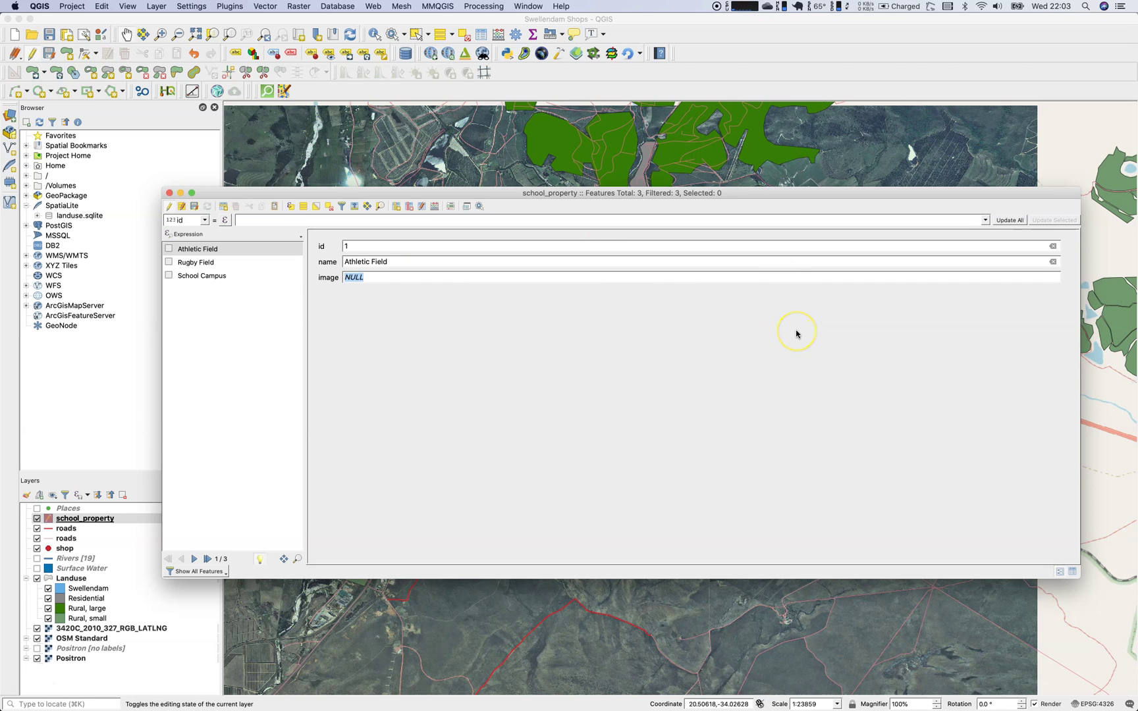
pyautogui.write('dbkvbavl')
pyautogui.press('BackSpace')
pyautogui.press('BackSpace')
pyautogui.press('BackSpace')
pyautogui.press('BackSpace')
pyautogui.press('BackSpace')
pyautogui.press('BackSpace')
pyautogui.press('BackSpace')
# Save the layer edits and set the image field's widget type to Attachment in the school_property attributes form
pyautogui.click(194, 211)
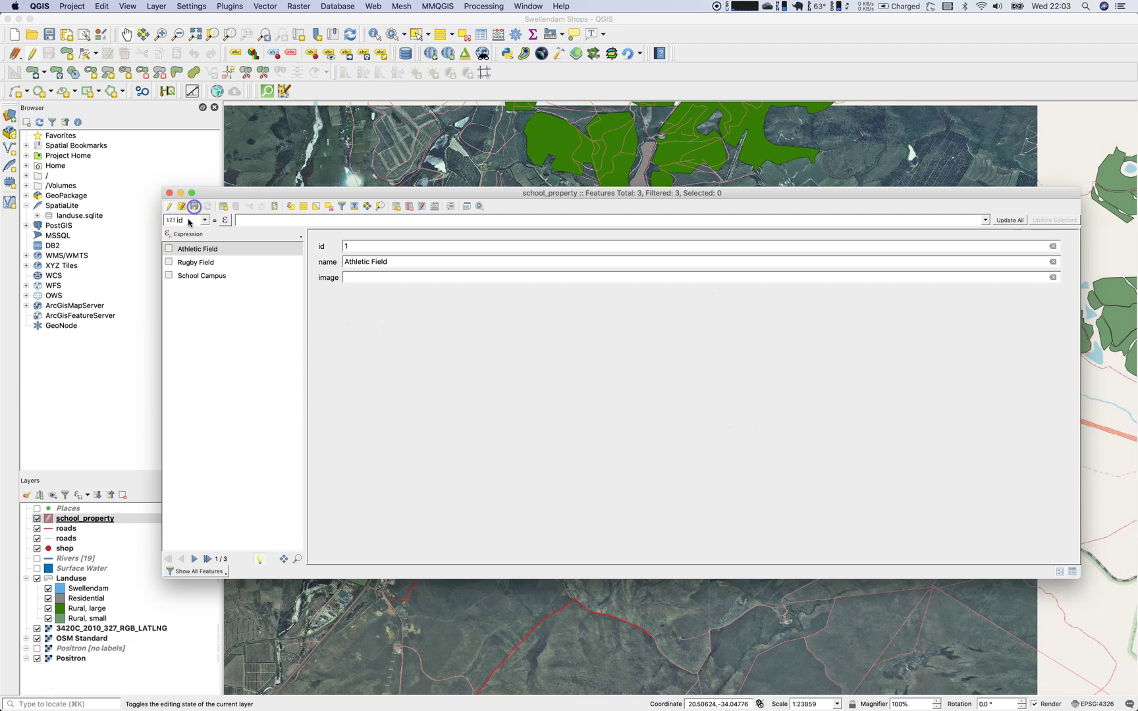
pyautogui.click(169, 193)
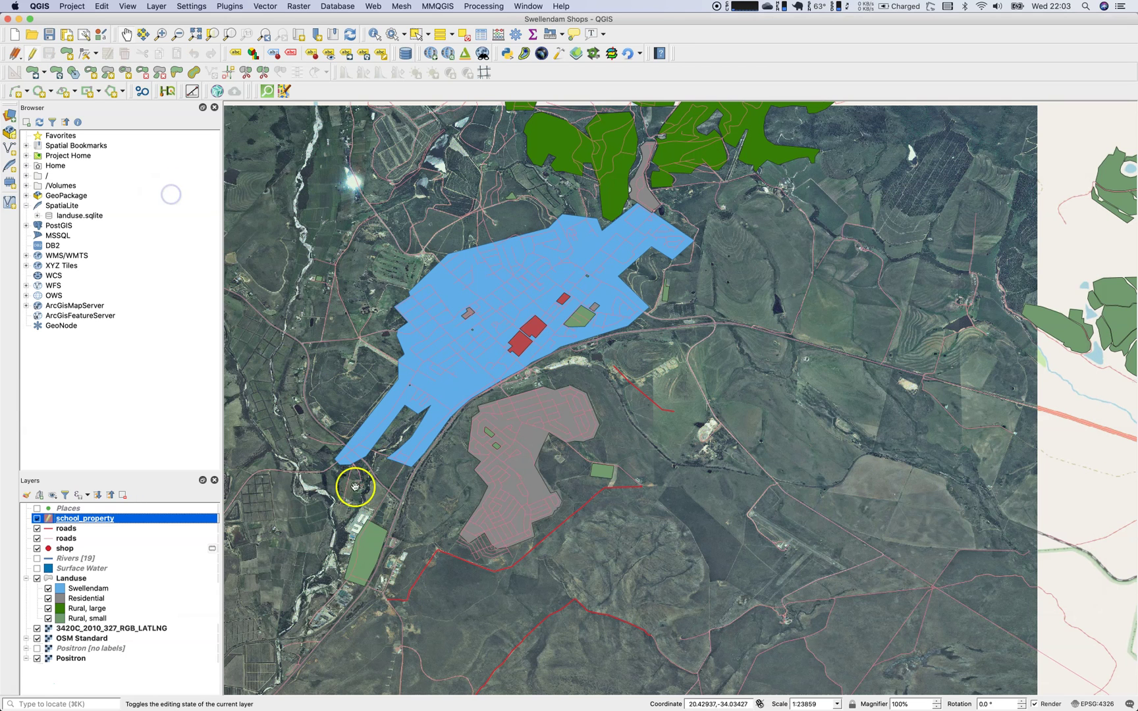
pyautogui.rightClick(109, 518)
pyautogui.click(114, 511)
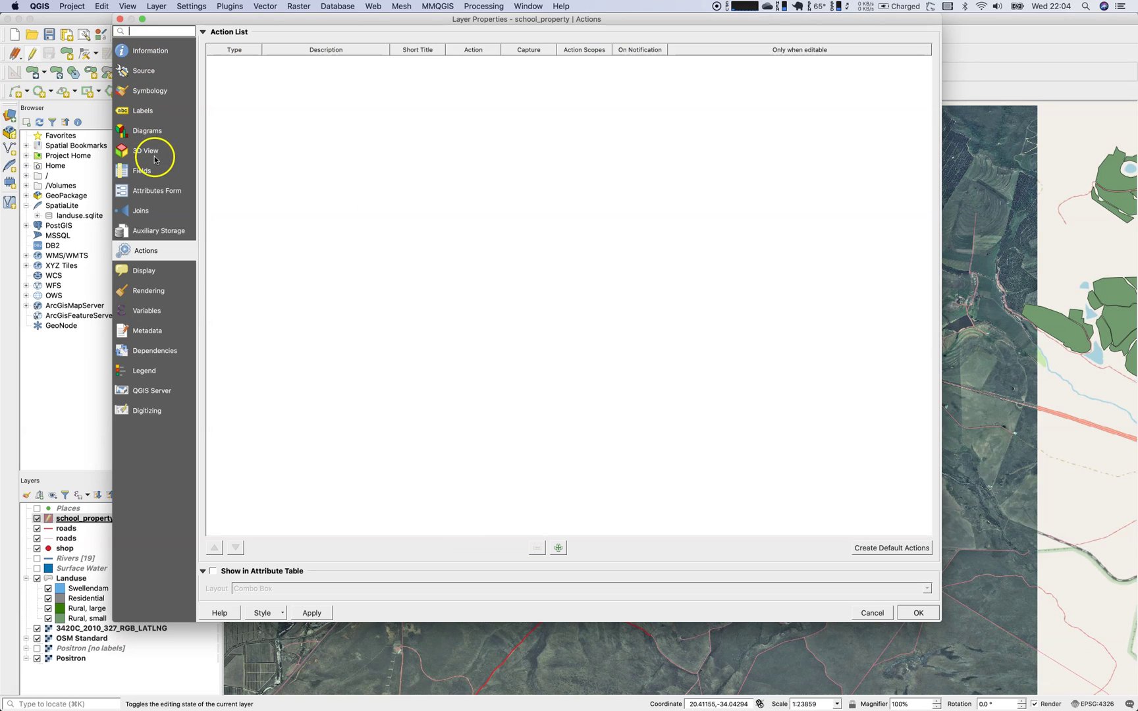
pyautogui.click(150, 190)
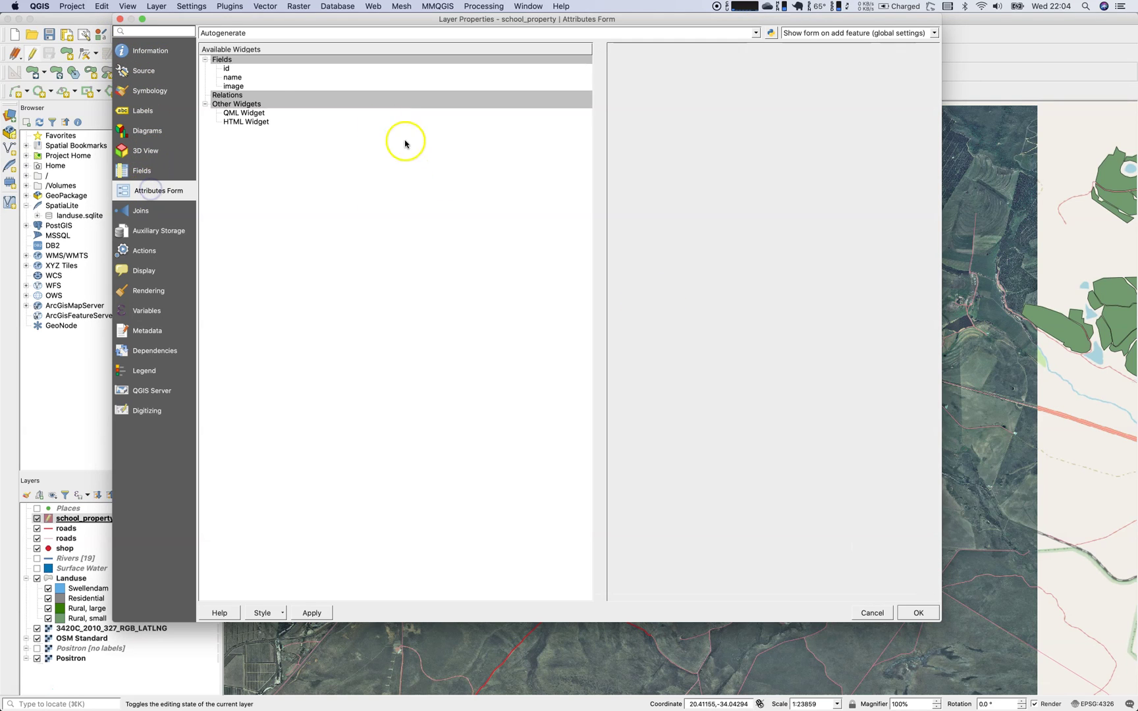
pyautogui.click(233, 86)
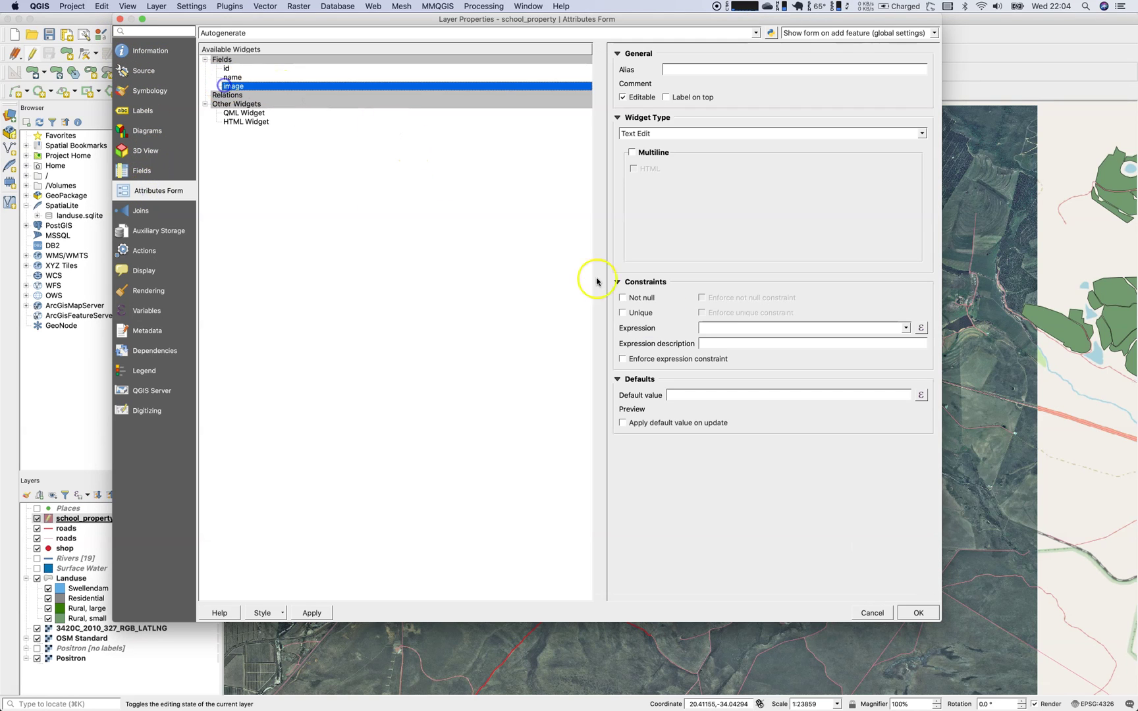
pyautogui.click(669, 133)
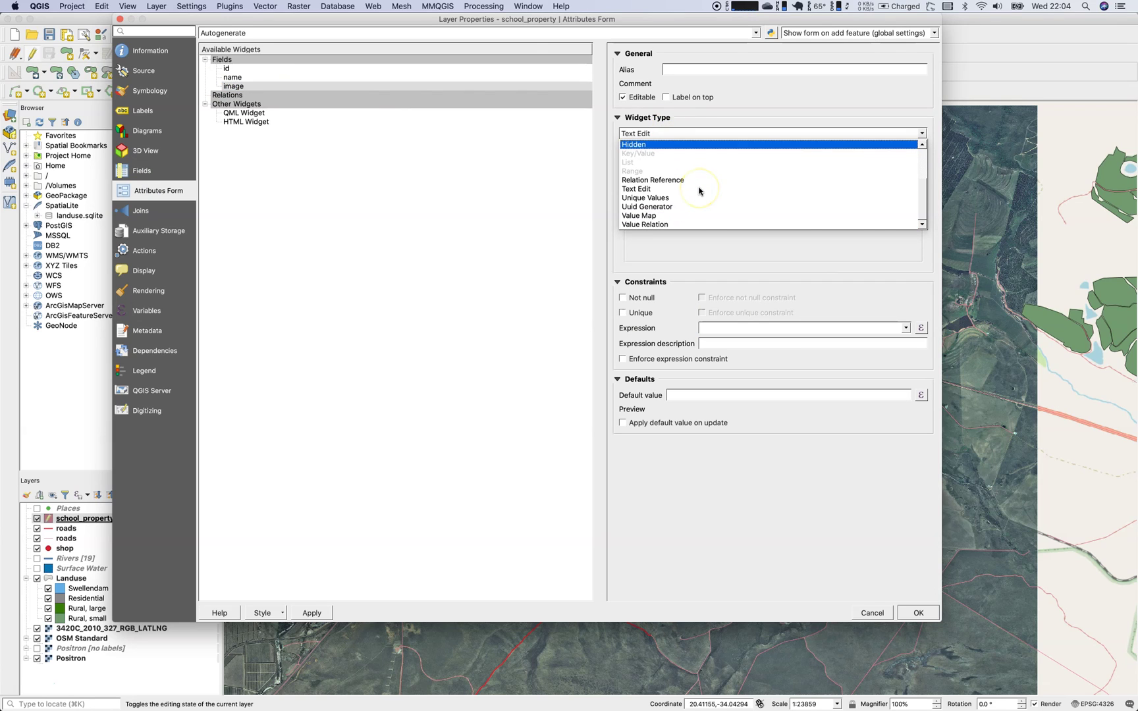
pyautogui.scroll(2, 699, 191)
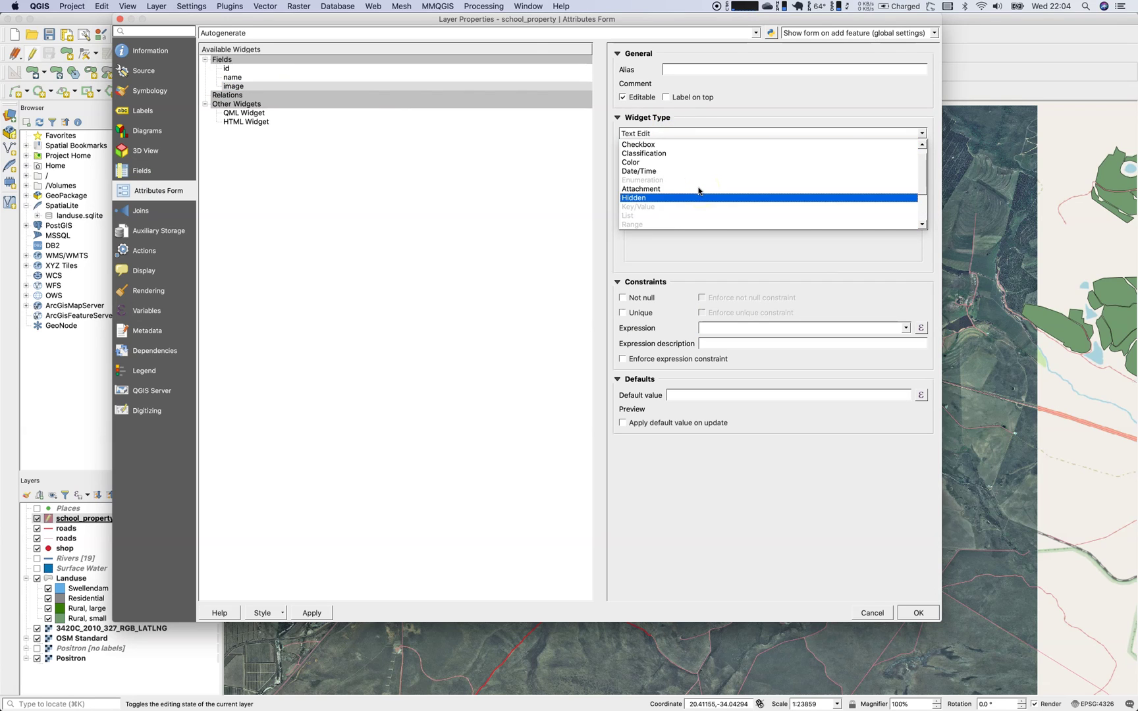
pyautogui.click(685, 189)
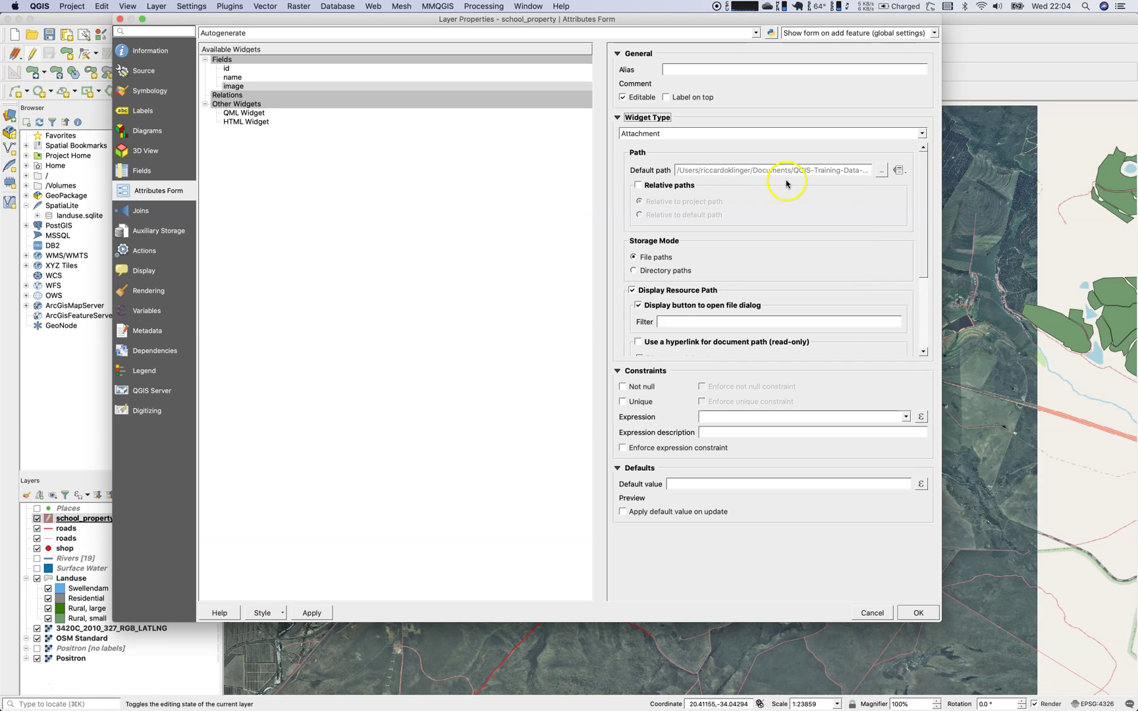
pyautogui.click(915, 614)
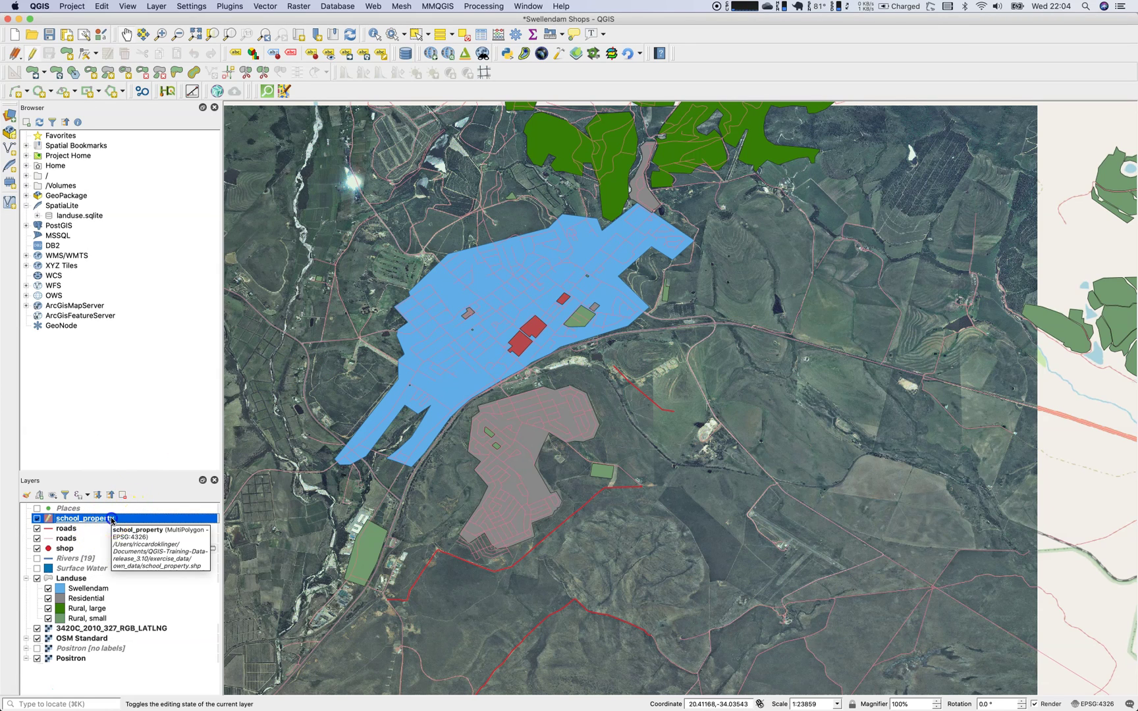
# Attach athletics_field.jpg from school_property_photos as the image of the Athletic Field feature in the school_property attribute table
pyautogui.rightClick(112, 522)
pyautogui.click(168, 374)
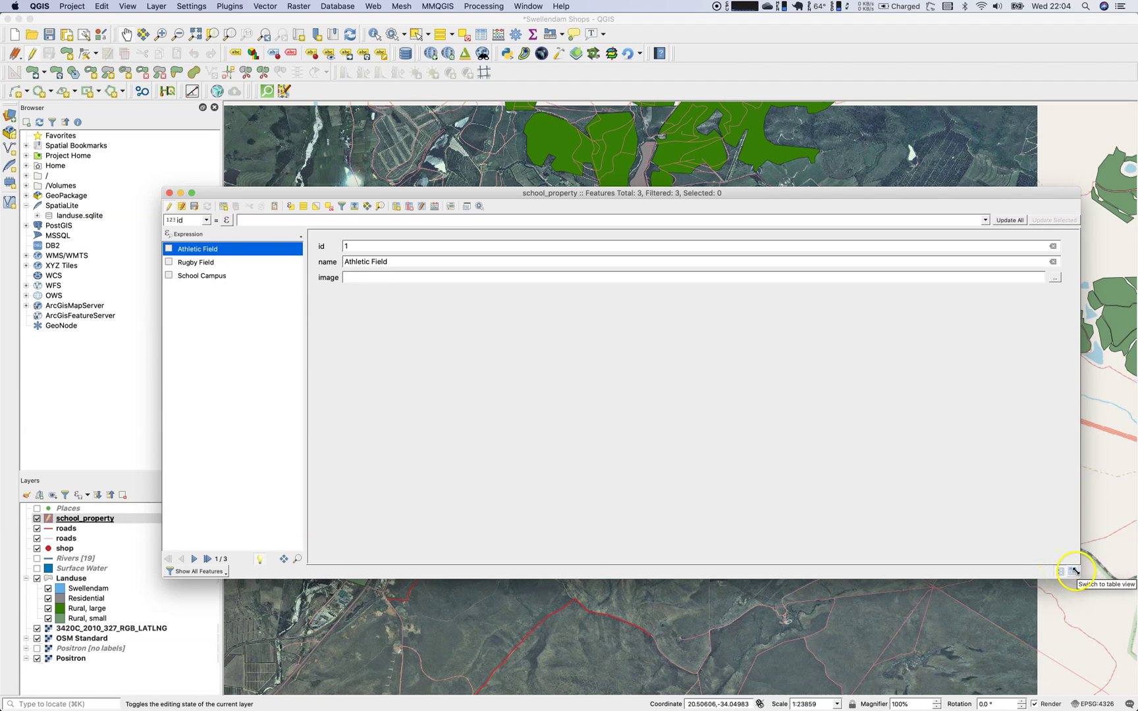
pyautogui.click(1055, 277)
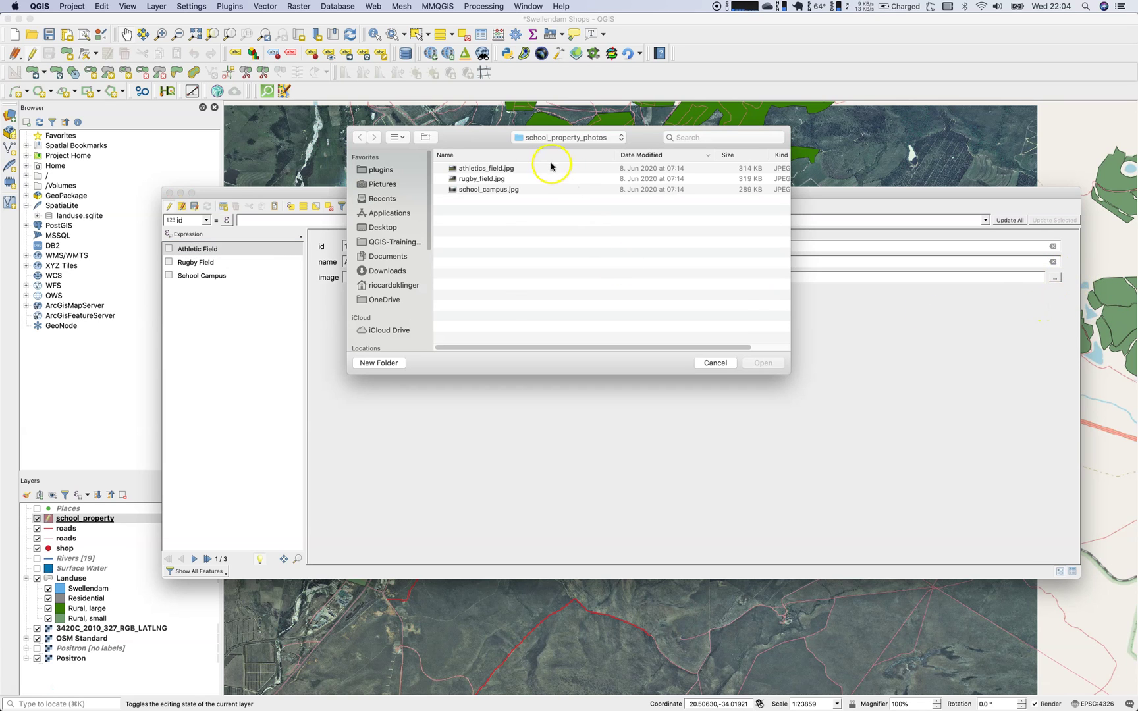
pyautogui.moveTo(470, 140); pyautogui.dragTo(461, 373)
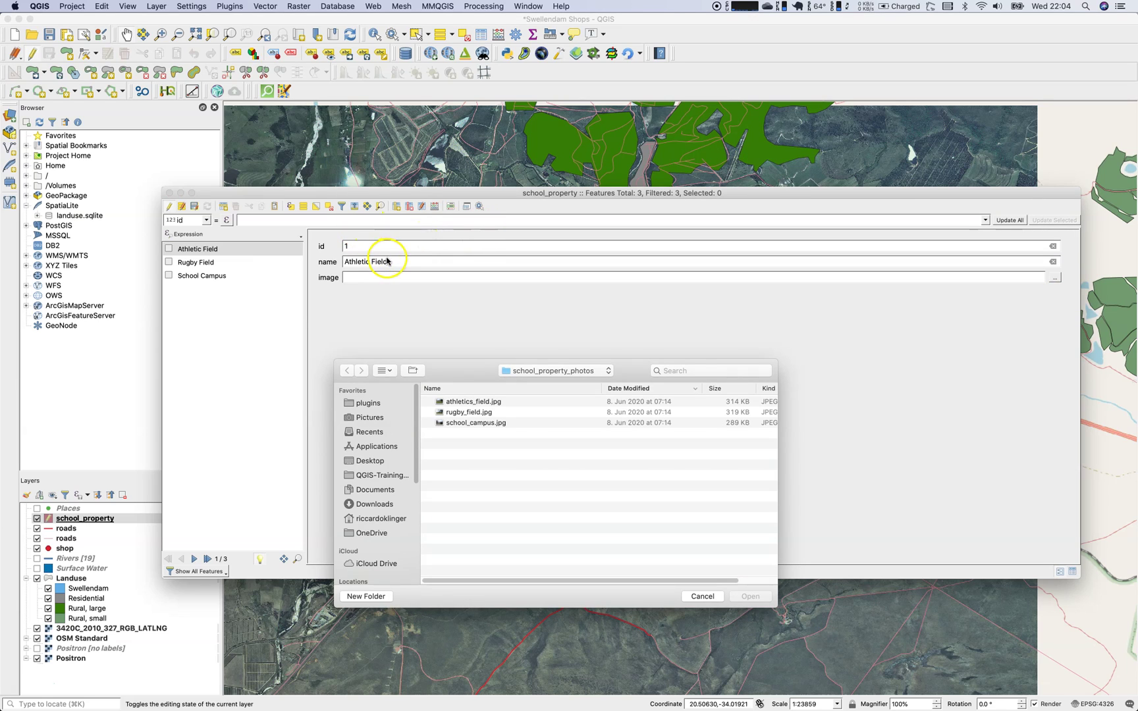
pyautogui.doubleClick(456, 402)
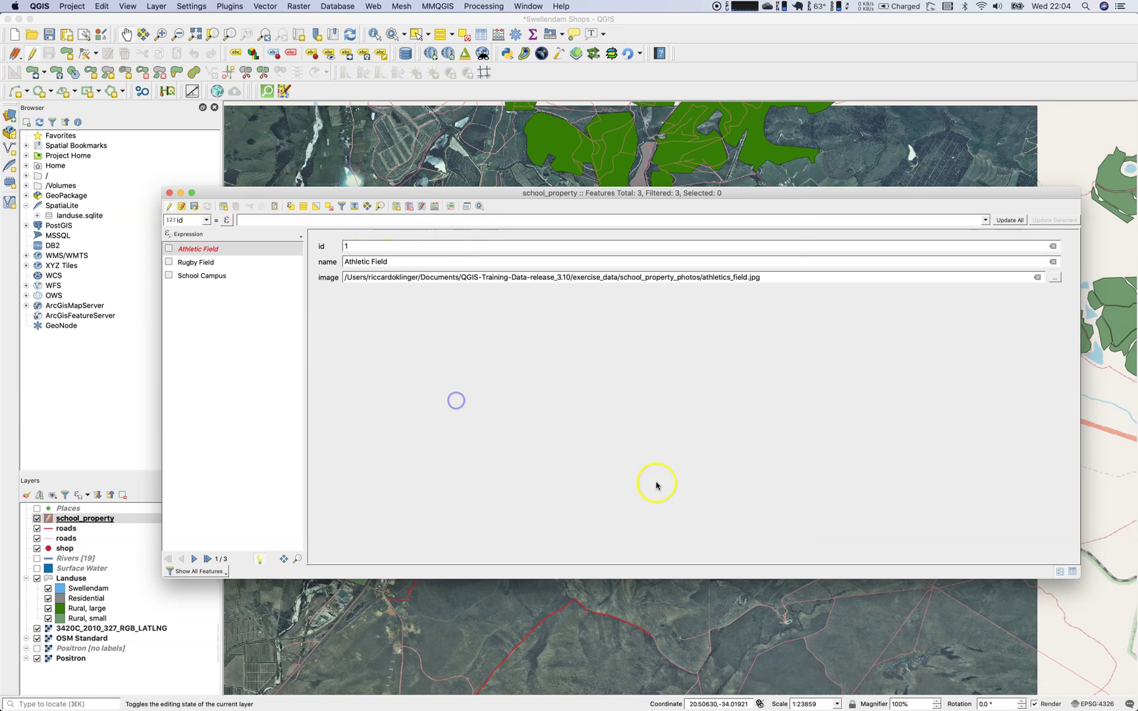
# Attach rugby_field.jpg as the image of the Rugby Field feature and school_campus.jpg as that of School Campus
pyautogui.click(194, 262)
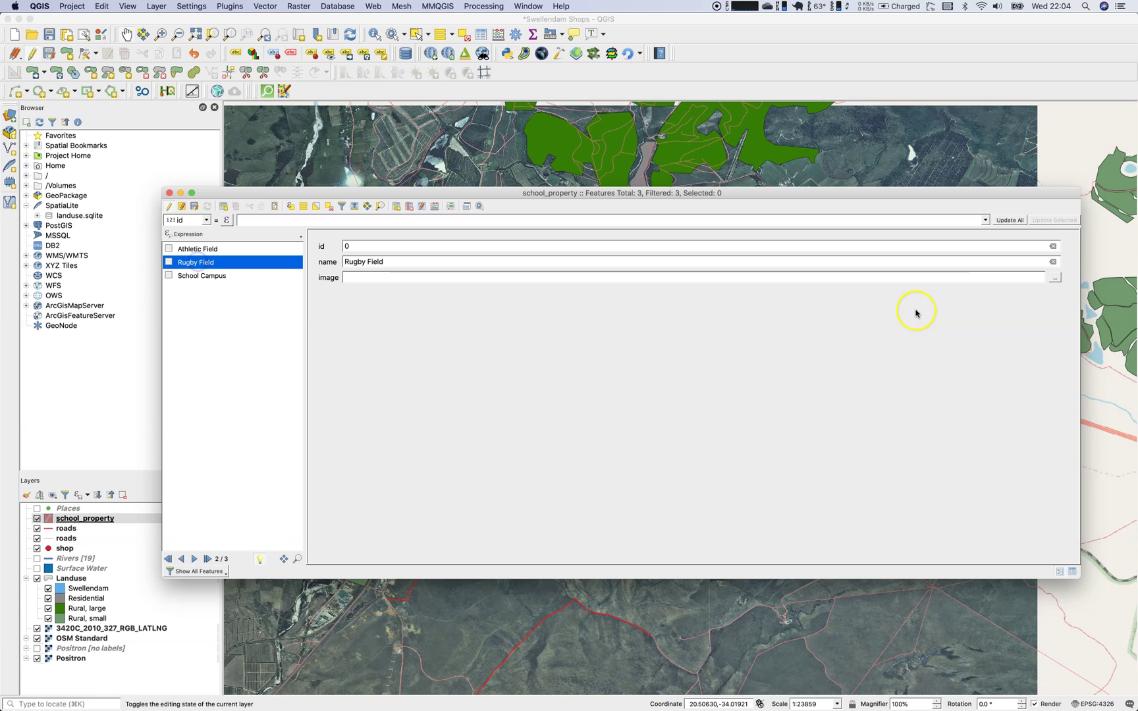
pyautogui.click(1055, 277)
pyautogui.doubleClick(476, 179)
pyautogui.click(201, 275)
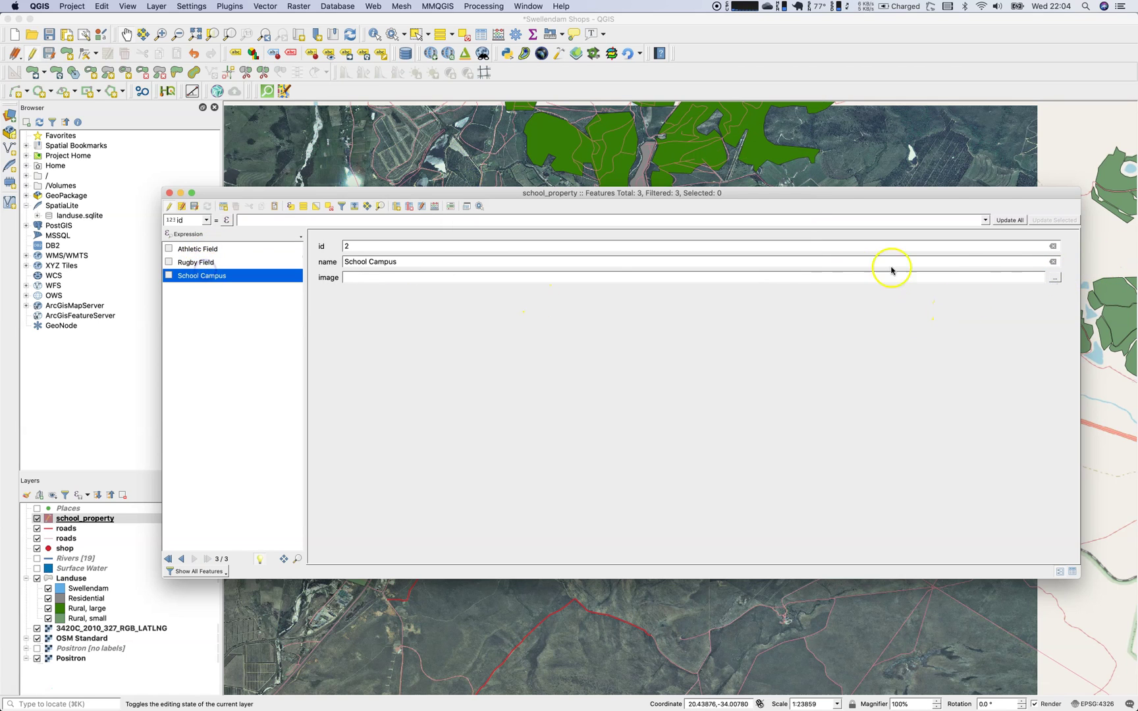
pyautogui.click(1054, 278)
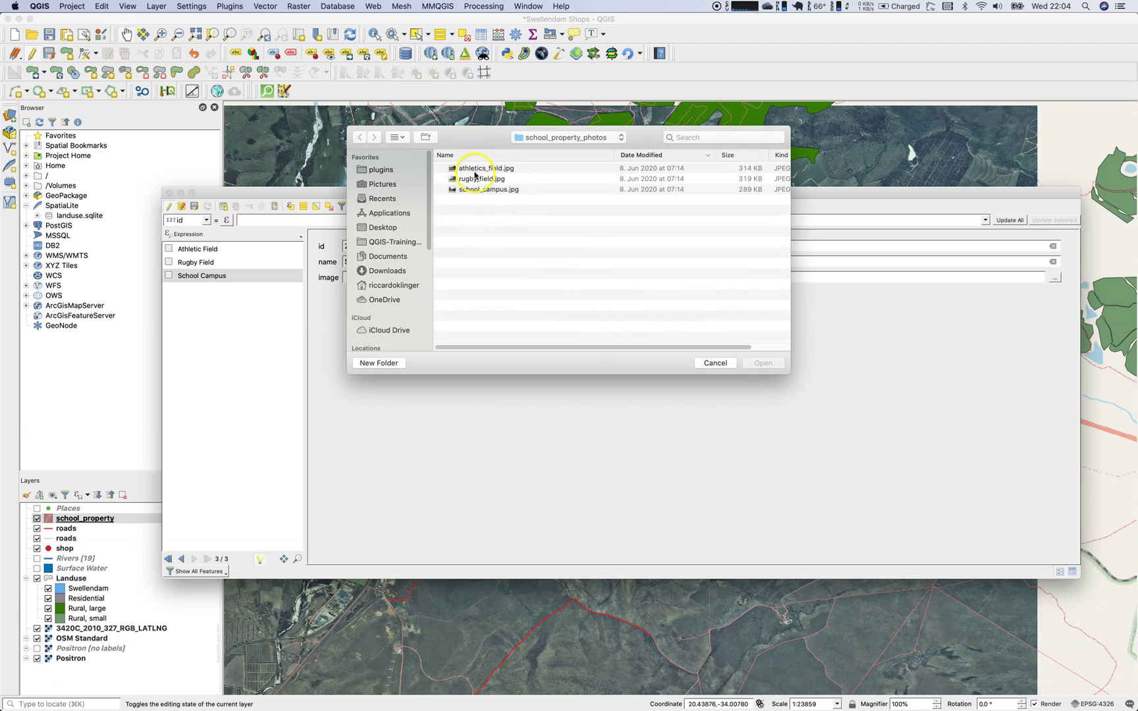
pyautogui.doubleClick(488, 189)
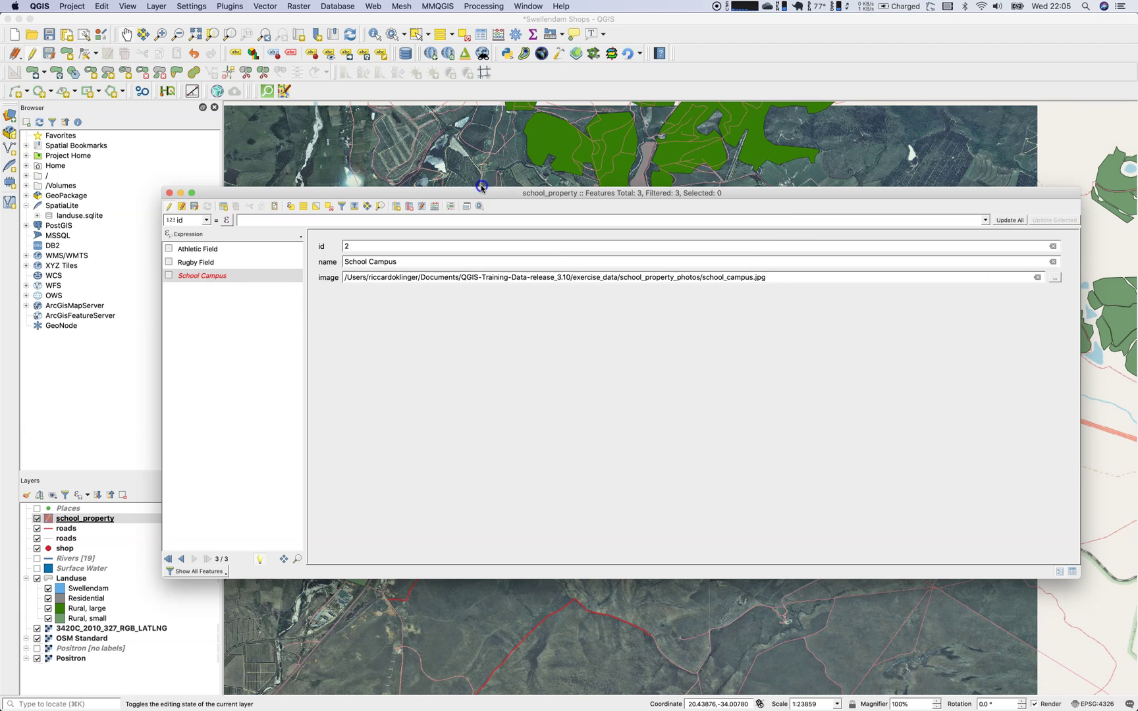
# Save the school_property edits and close the attribute table
pyautogui.click(196, 264)
pyautogui.click(196, 208)
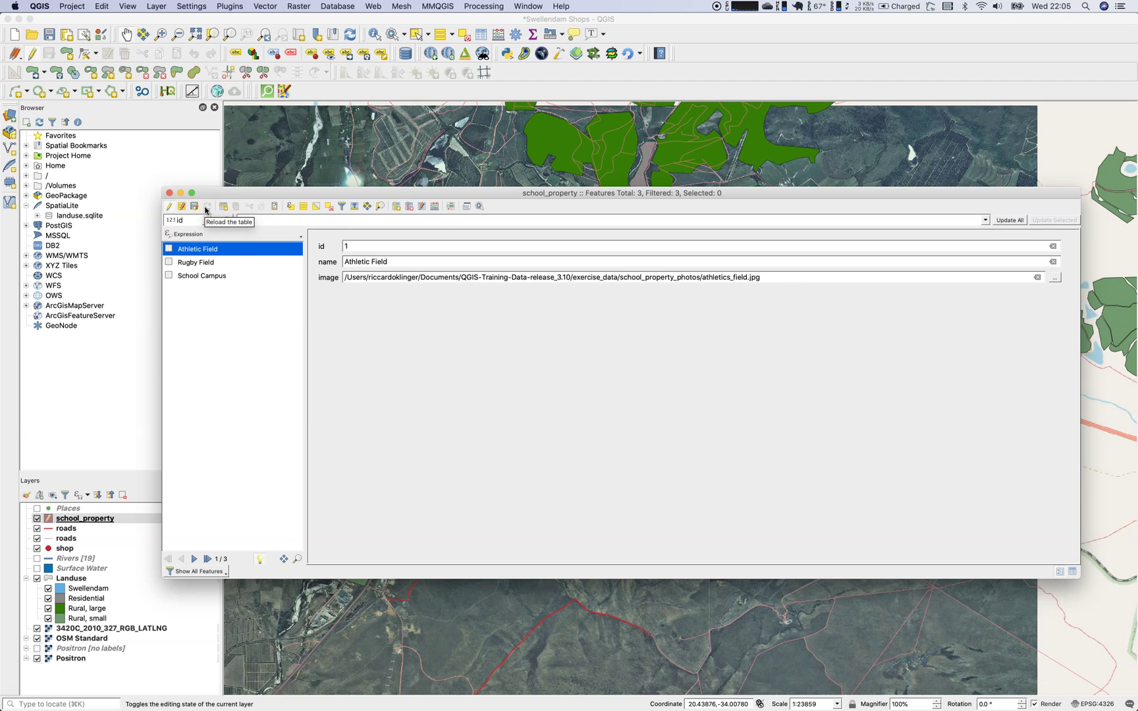
pyautogui.click(169, 193)
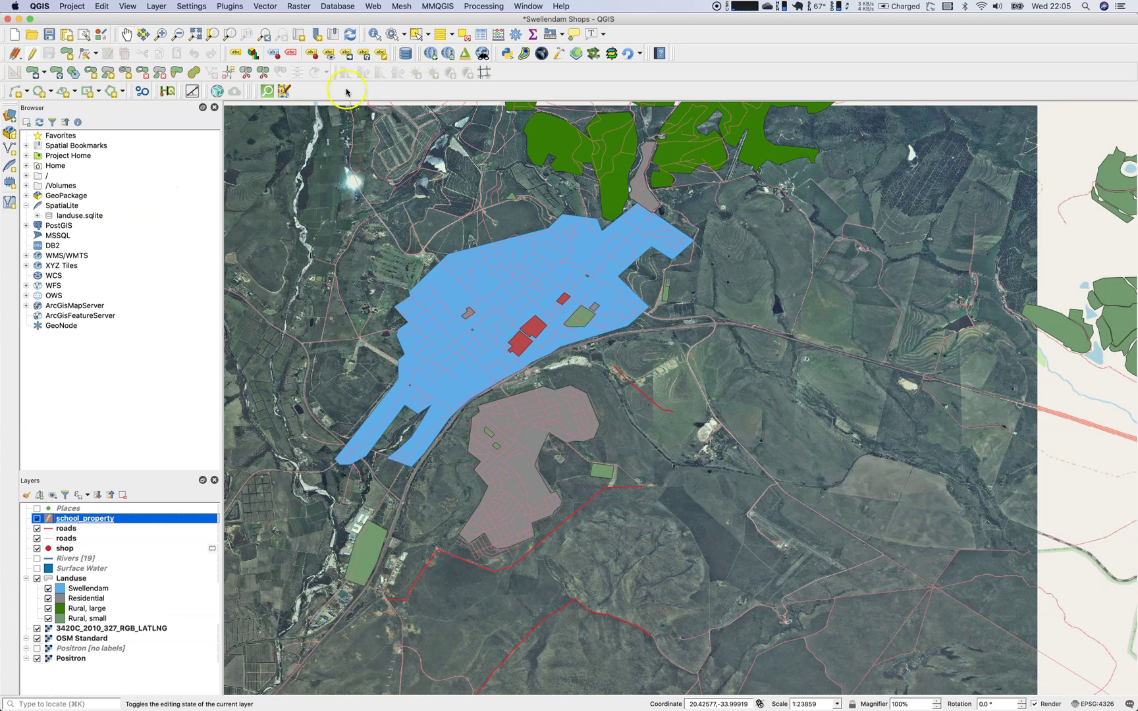
# Identify the School Campus polygon on the map to check its attributes, and close the feature form
pyautogui.click(381, 34)
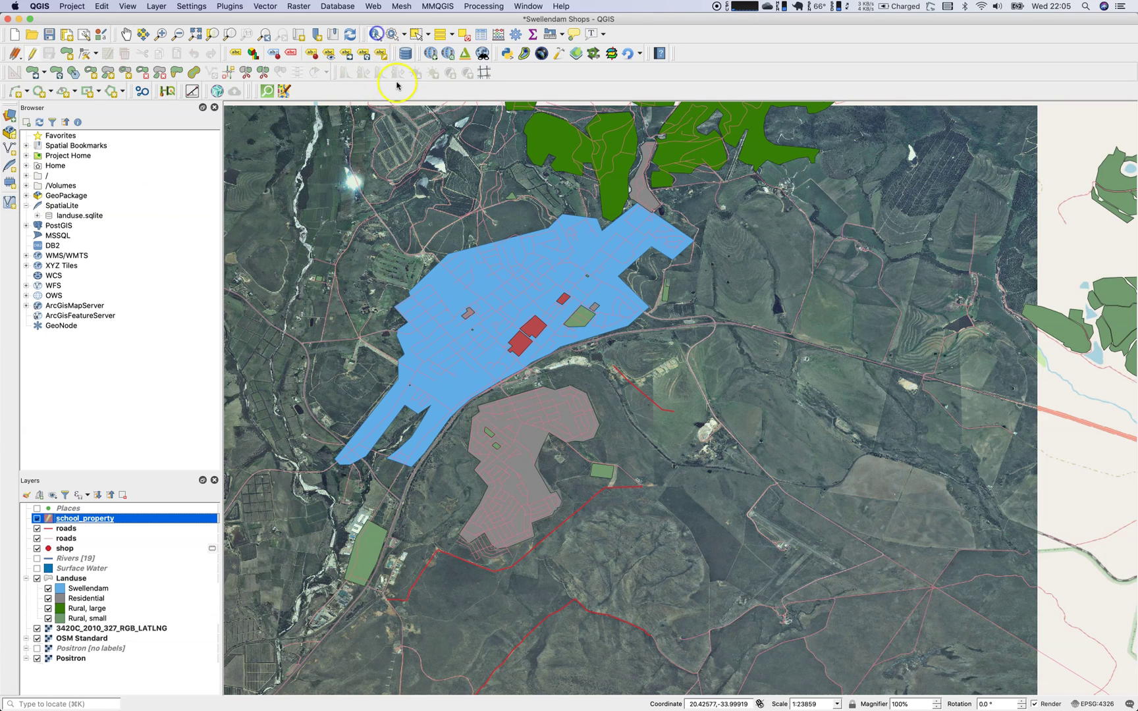
pyautogui.click(521, 344)
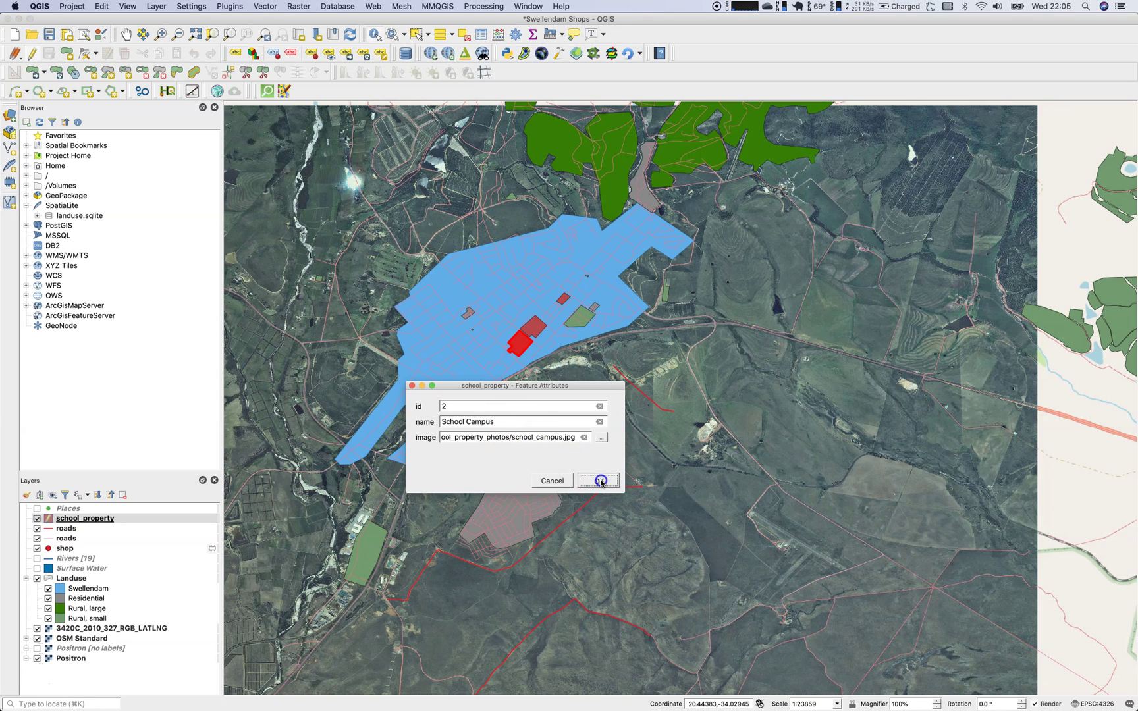
pyautogui.click(568, 486)
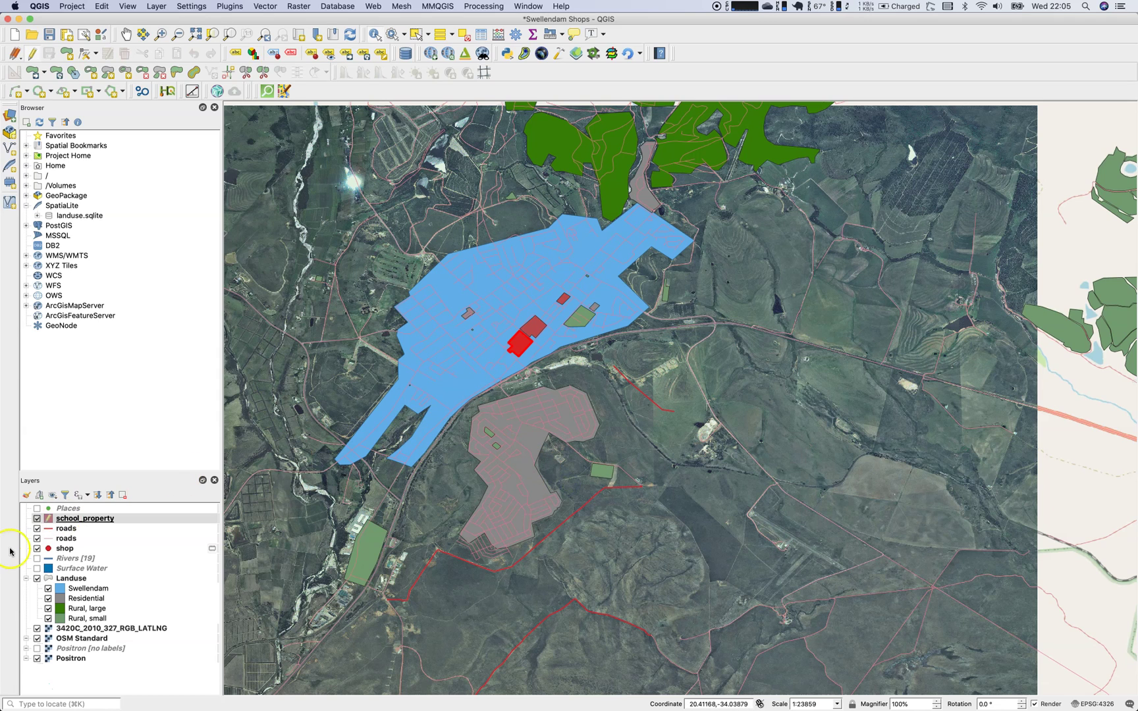
# Turn off editing for the school_property layer and start a new action in its layer properties
pyautogui.click(32, 54)
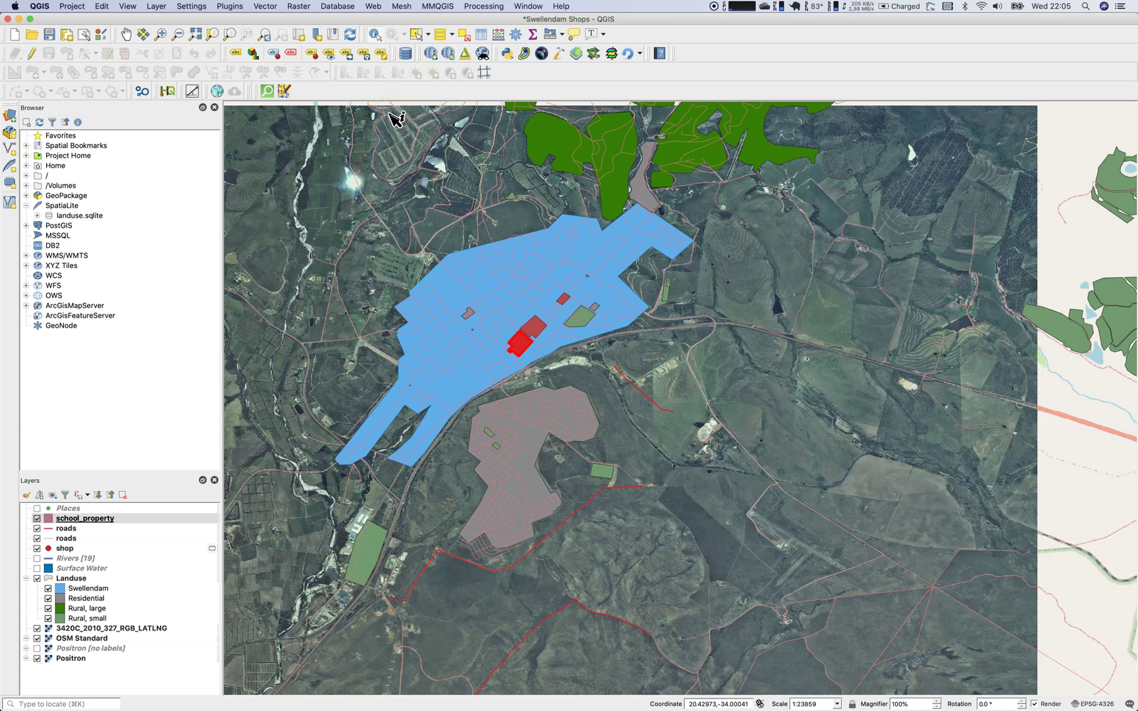
pyautogui.doubleClick(97, 519)
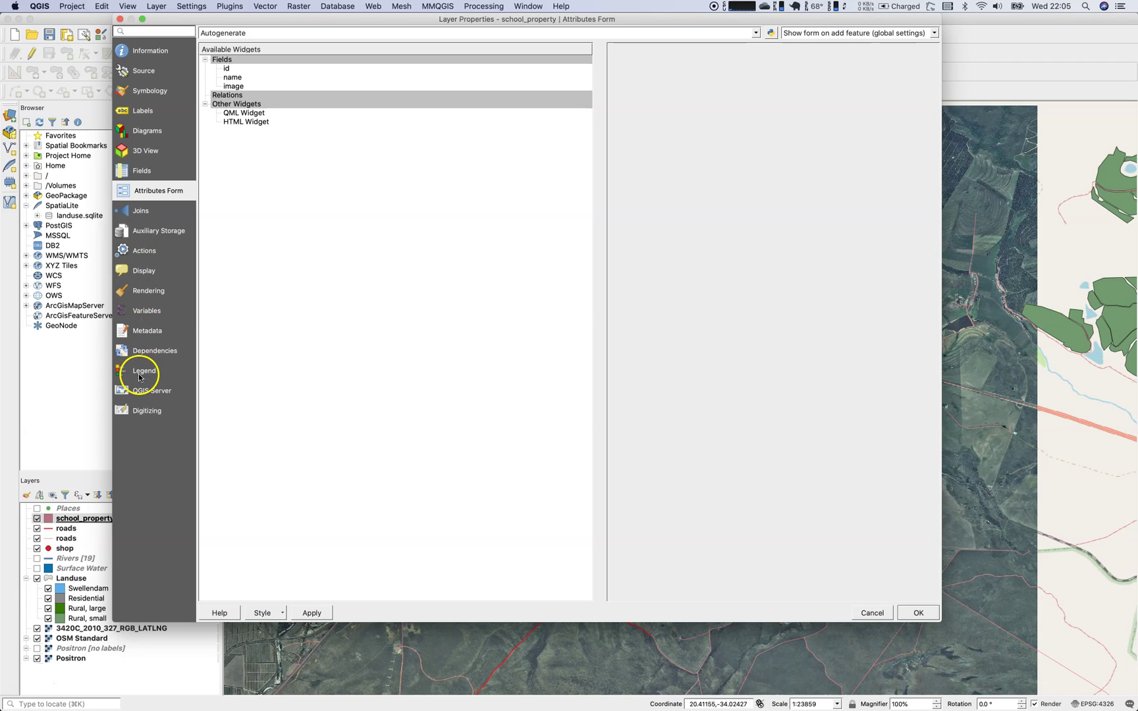
pyautogui.click(146, 251)
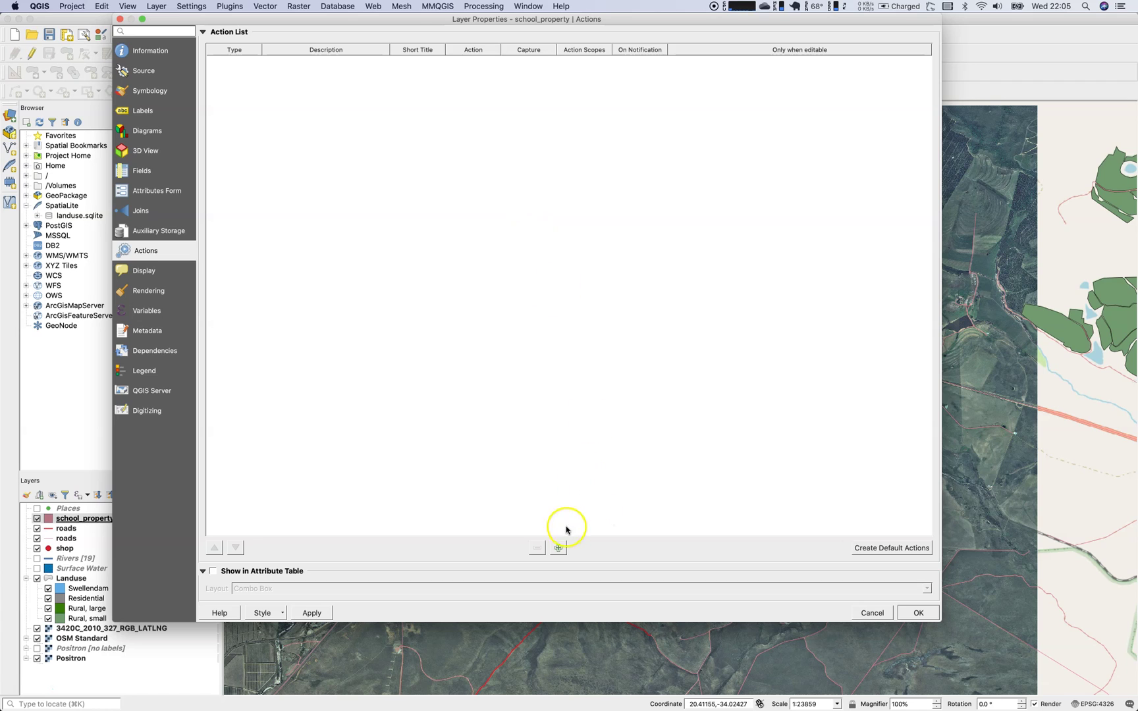
pyautogui.click(560, 547)
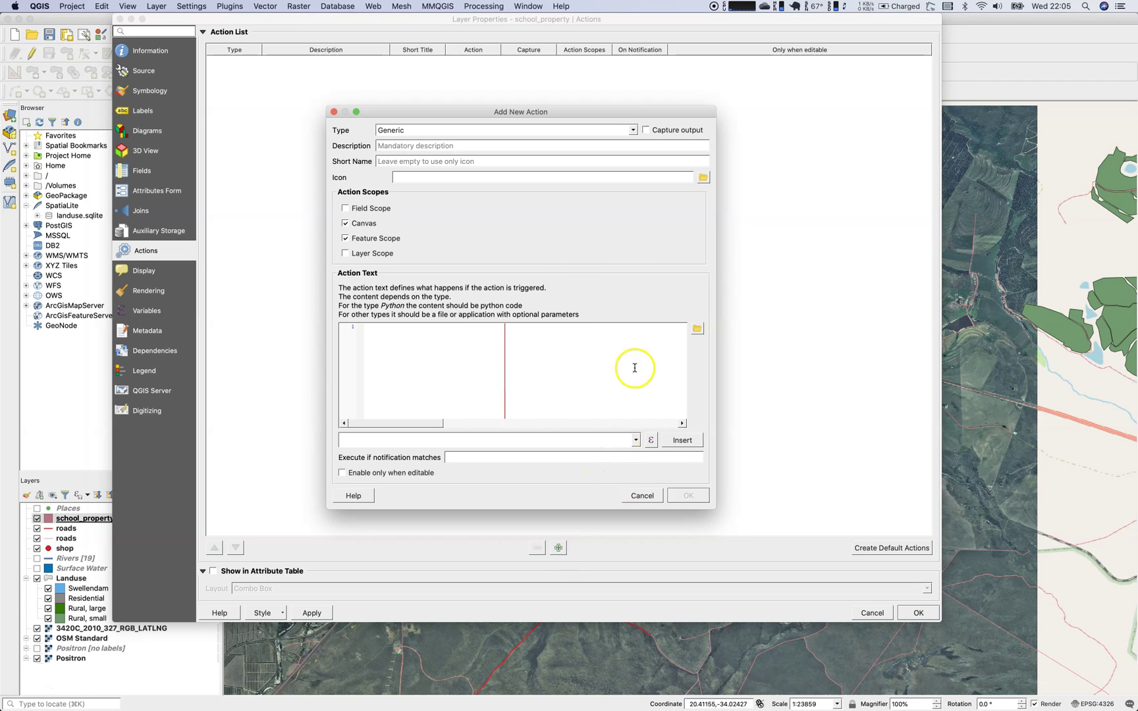
# Keep the new action's type as Generic and give it the description "open image"
pyautogui.click(499, 131)
pyautogui.click(498, 140)
pyautogui.click(484, 129)
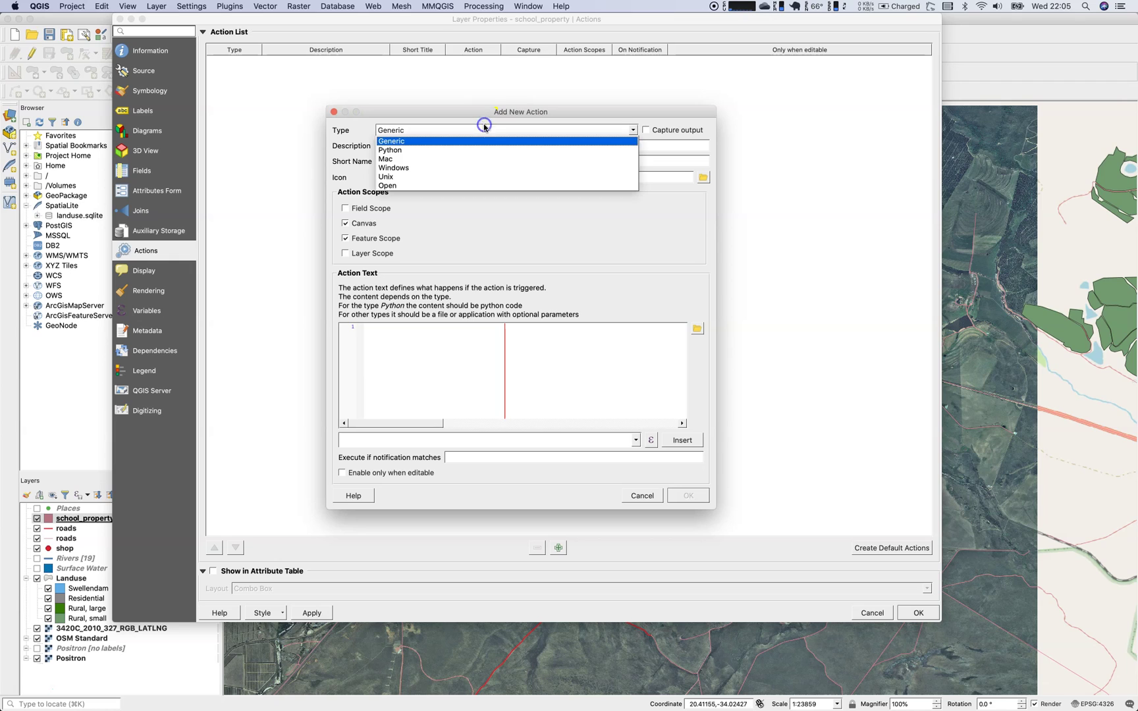
pyautogui.click(454, 140)
pyautogui.click(454, 140)
pyautogui.write('open image')
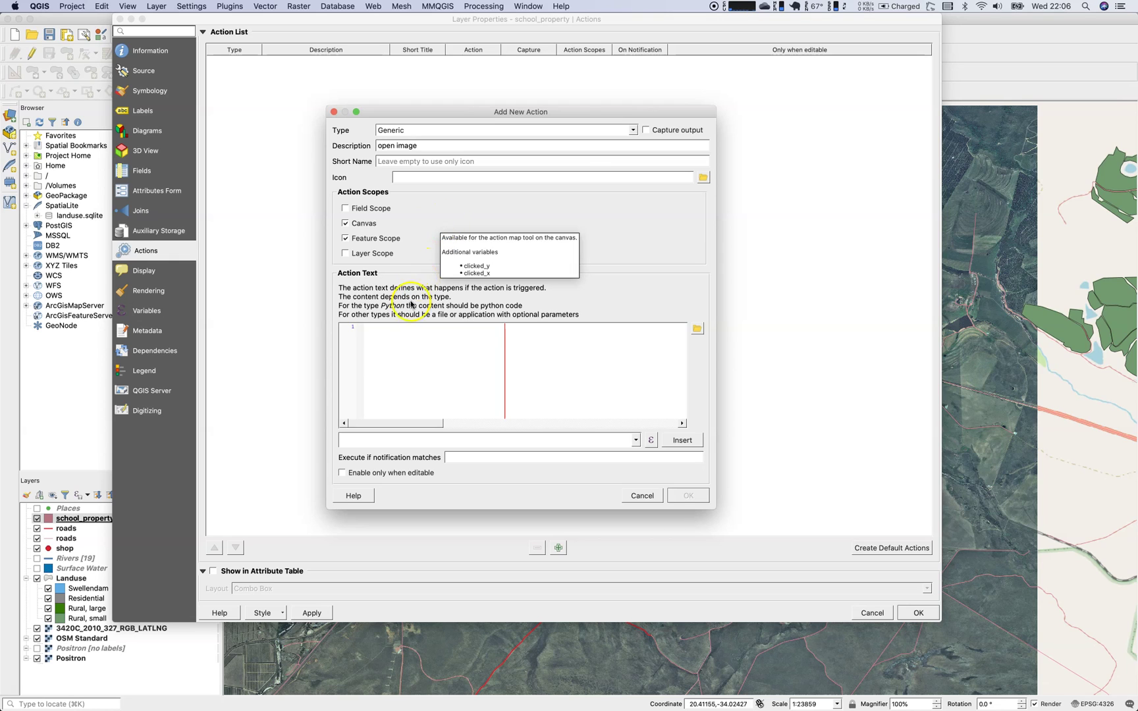
# Set the action text to open [%image%] using the image field, and confirm the action and the layer properties
pyautogui.click(410, 336)
pyautogui.write('open')
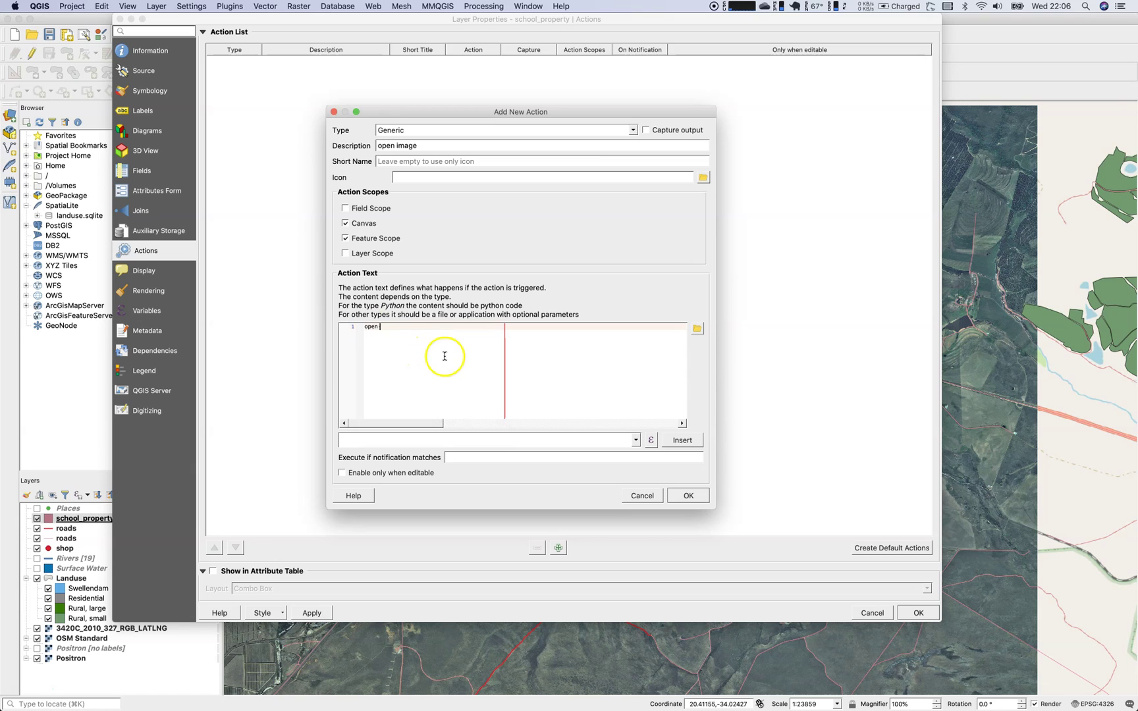
pyautogui.click(636, 441)
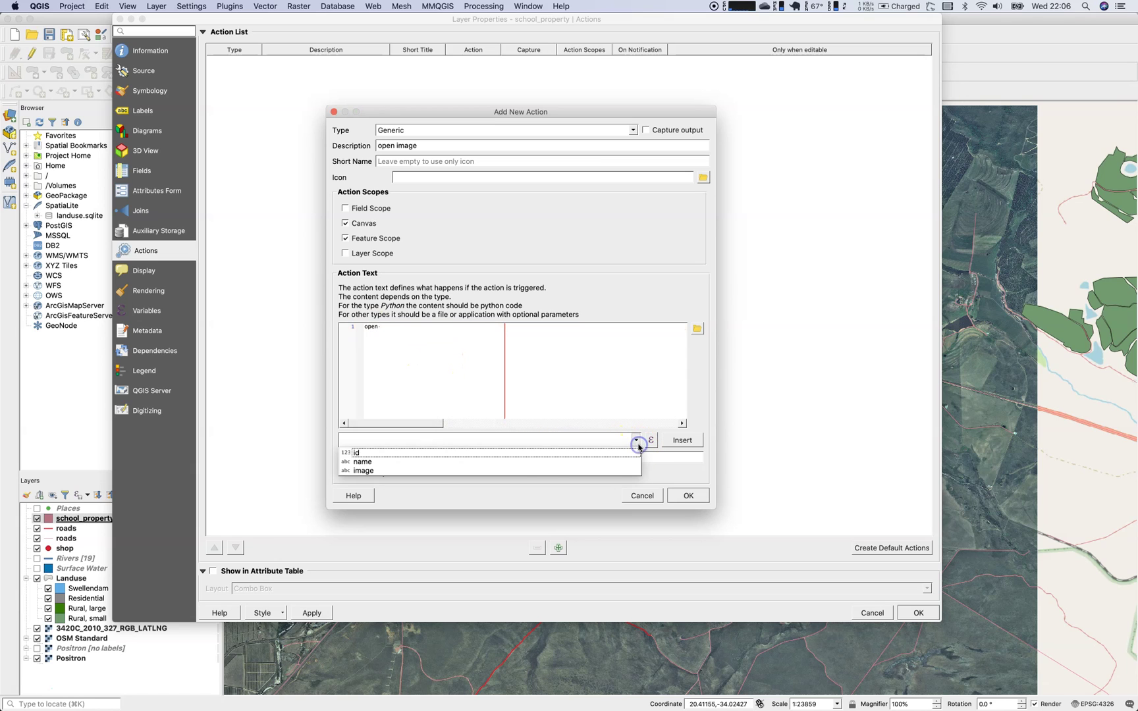
pyautogui.click(531, 471)
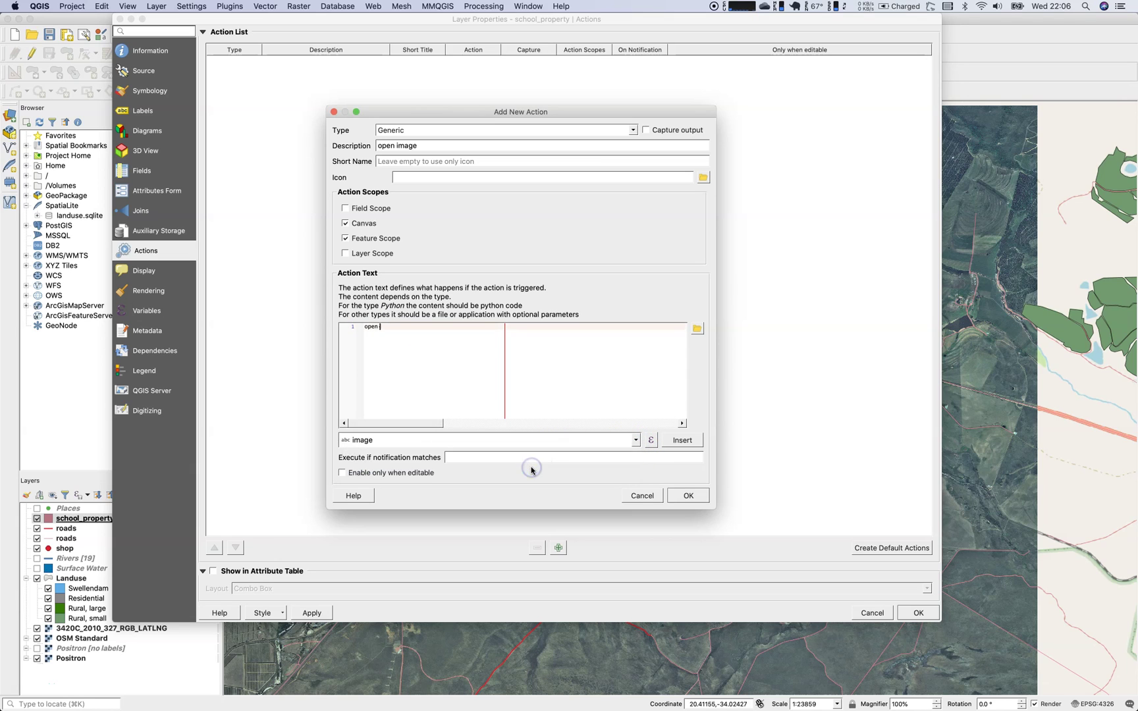
pyautogui.click(682, 440)
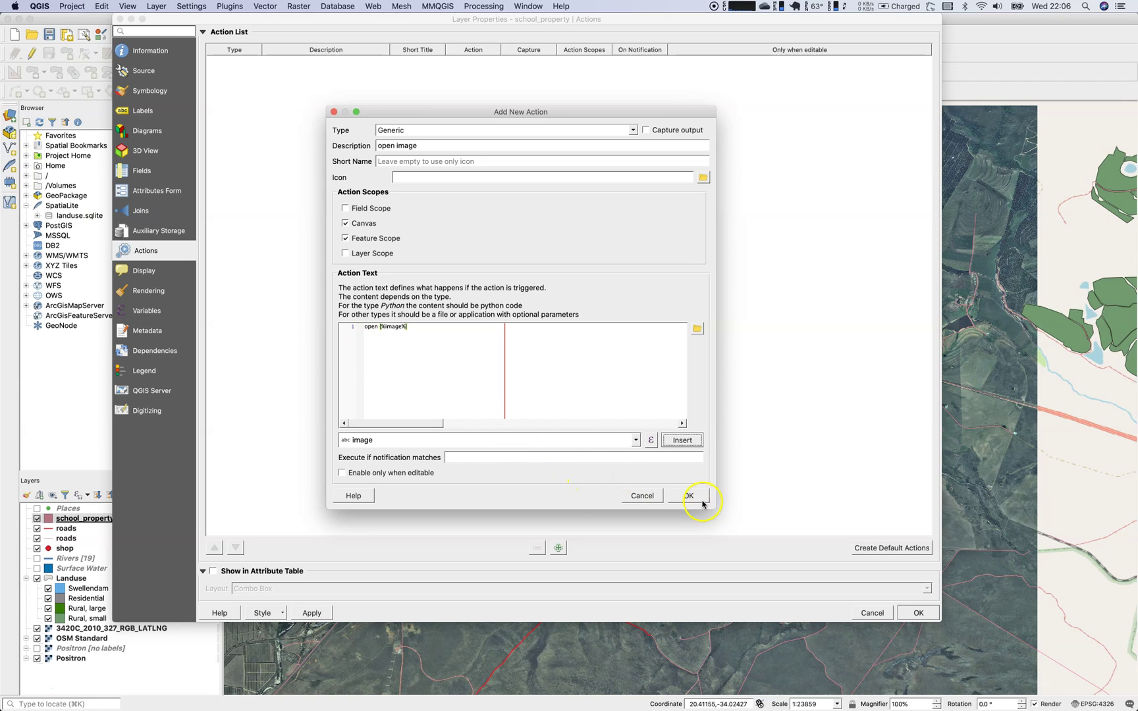
pyautogui.click(374, 327)
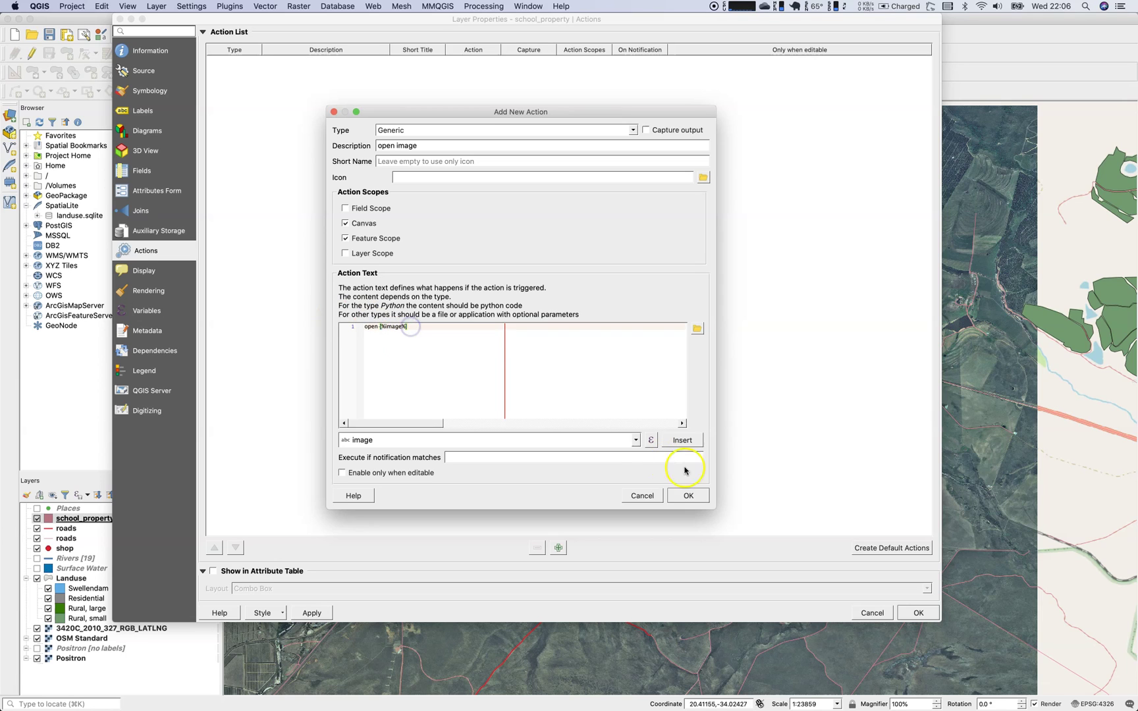
pyautogui.click(688, 495)
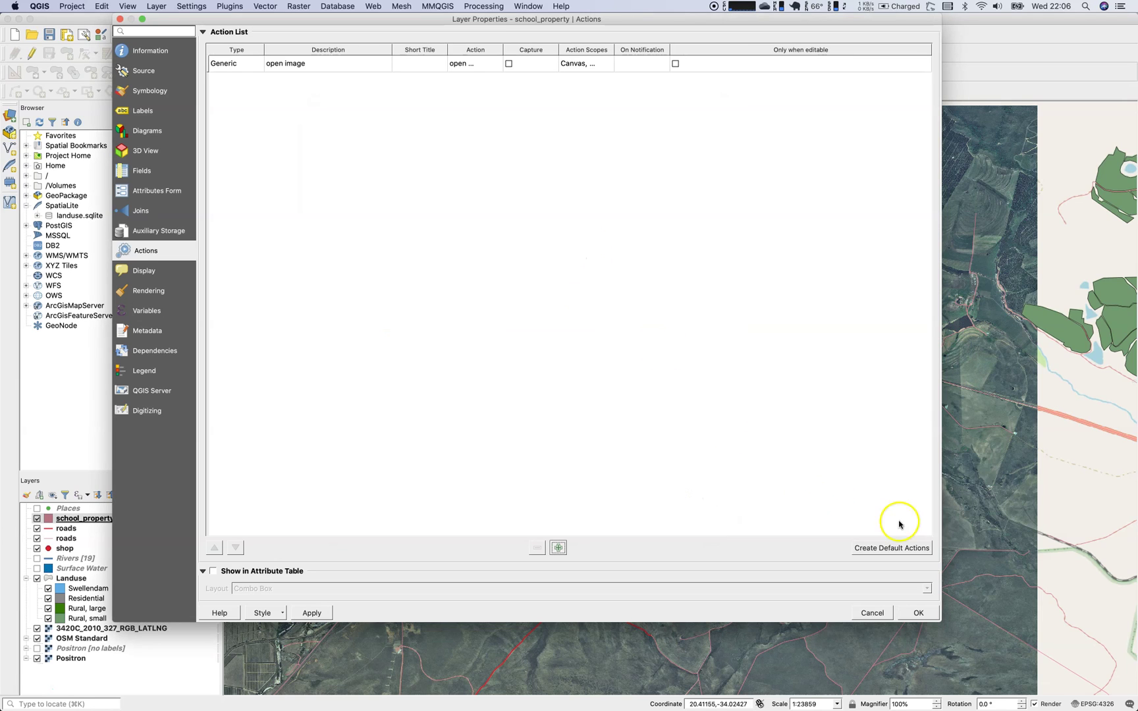
pyautogui.click(916, 614)
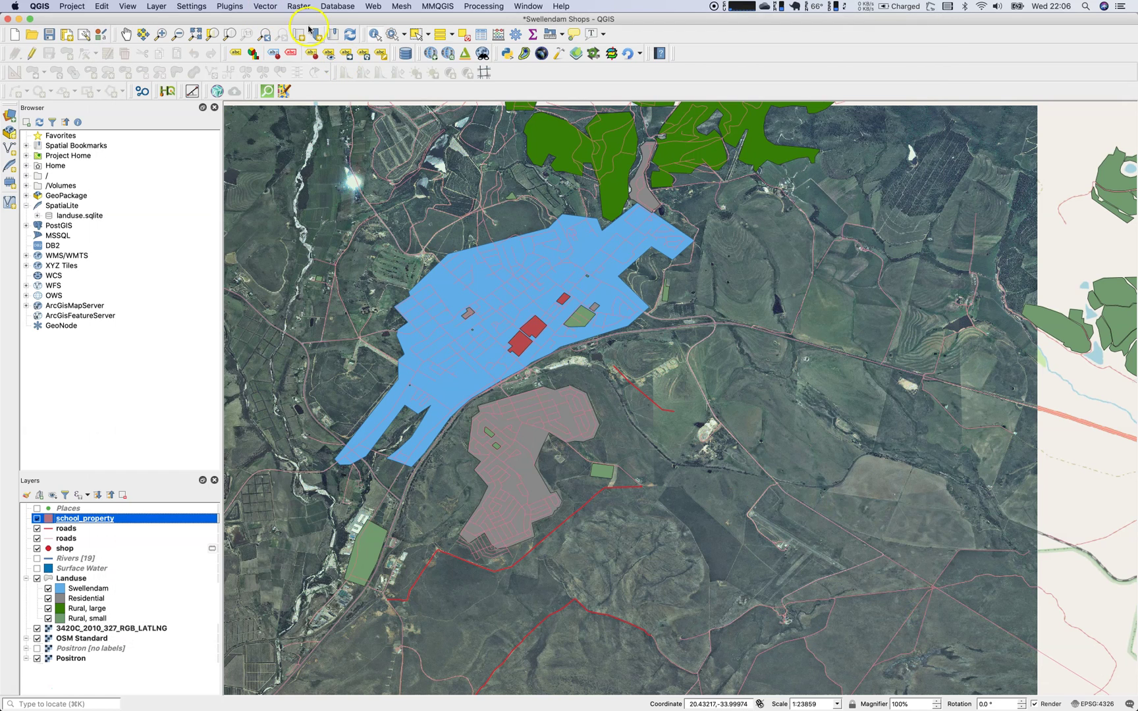
# Run the open image action on the School Campus polygon, view its photo and close it
pyautogui.click(402, 36)
pyautogui.click(401, 52)
pyautogui.click(524, 344)
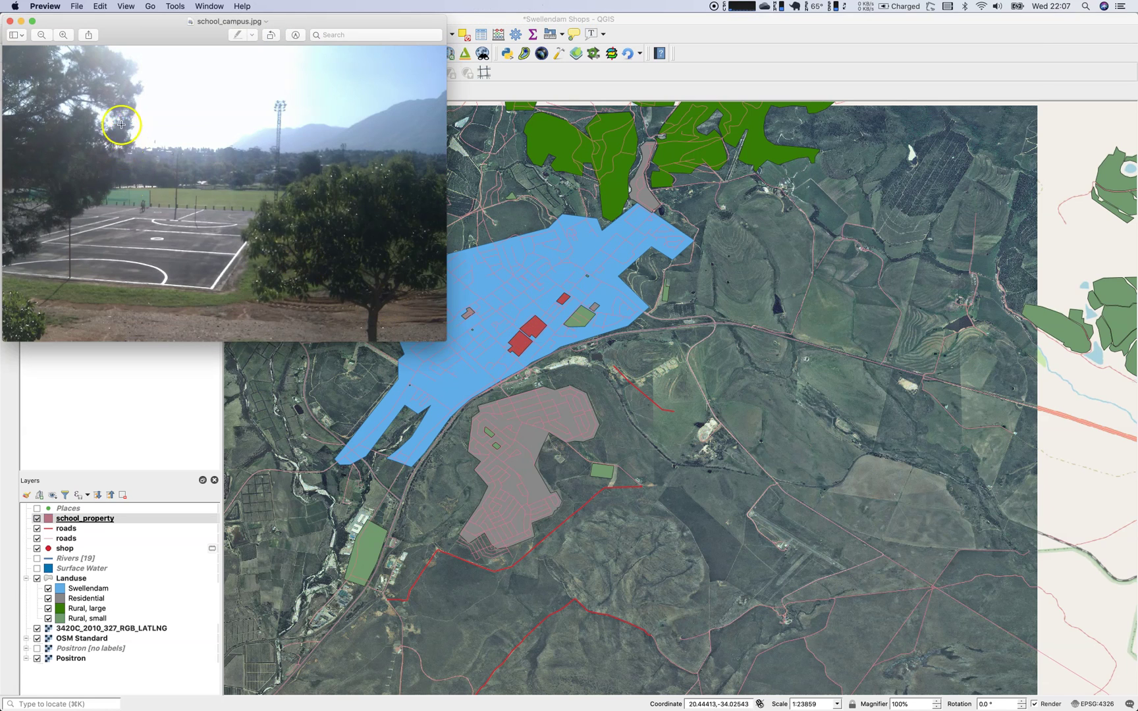
pyautogui.moveTo(90, 22); pyautogui.dragTo(332, 243)
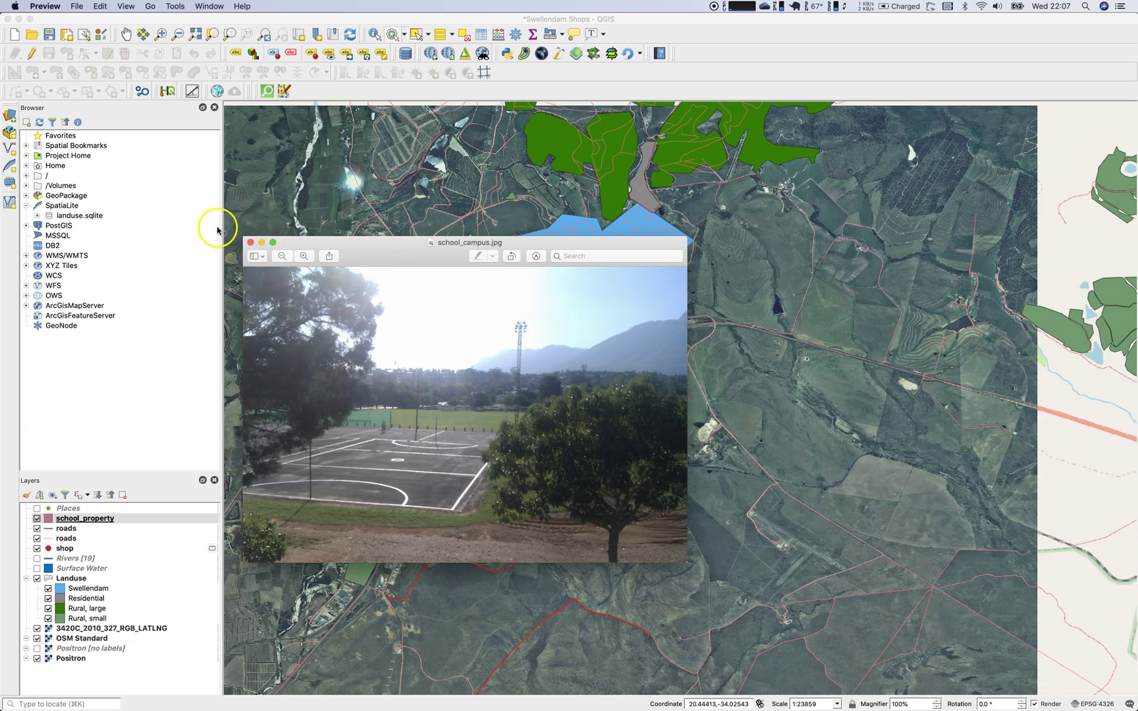
pyautogui.click(250, 243)
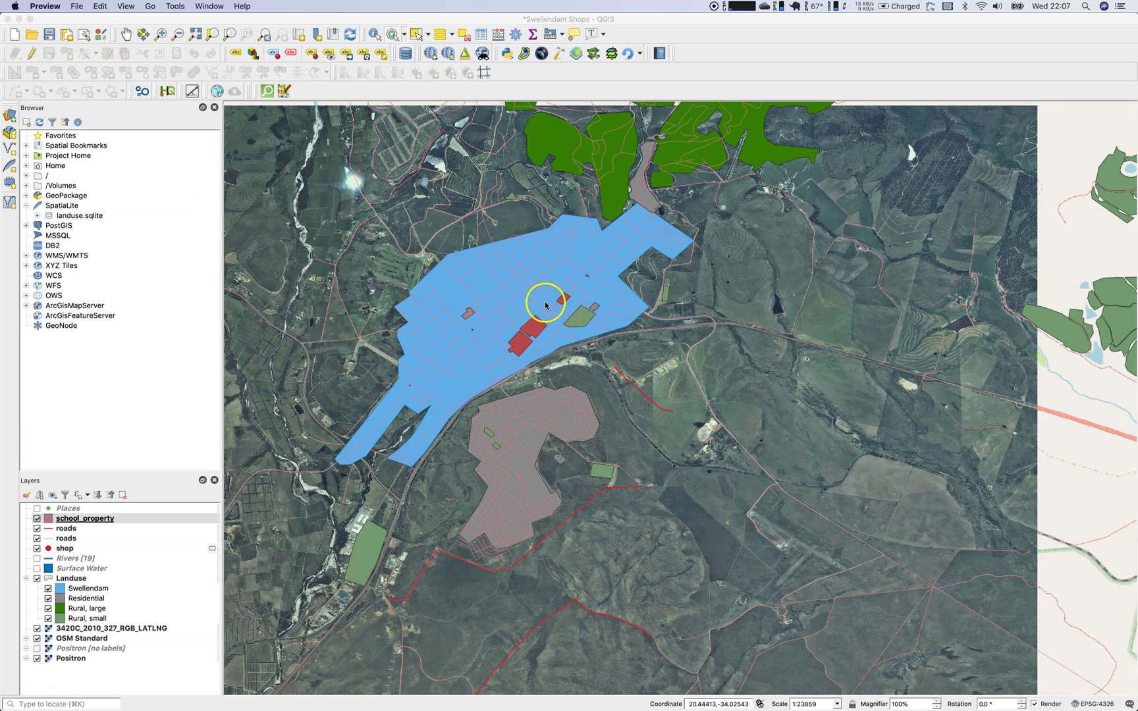
# Label the school_property features with single labels based on the name field
pyautogui.scroll(-1, 566, 303)
pyautogui.scroll(3, 566, 303)
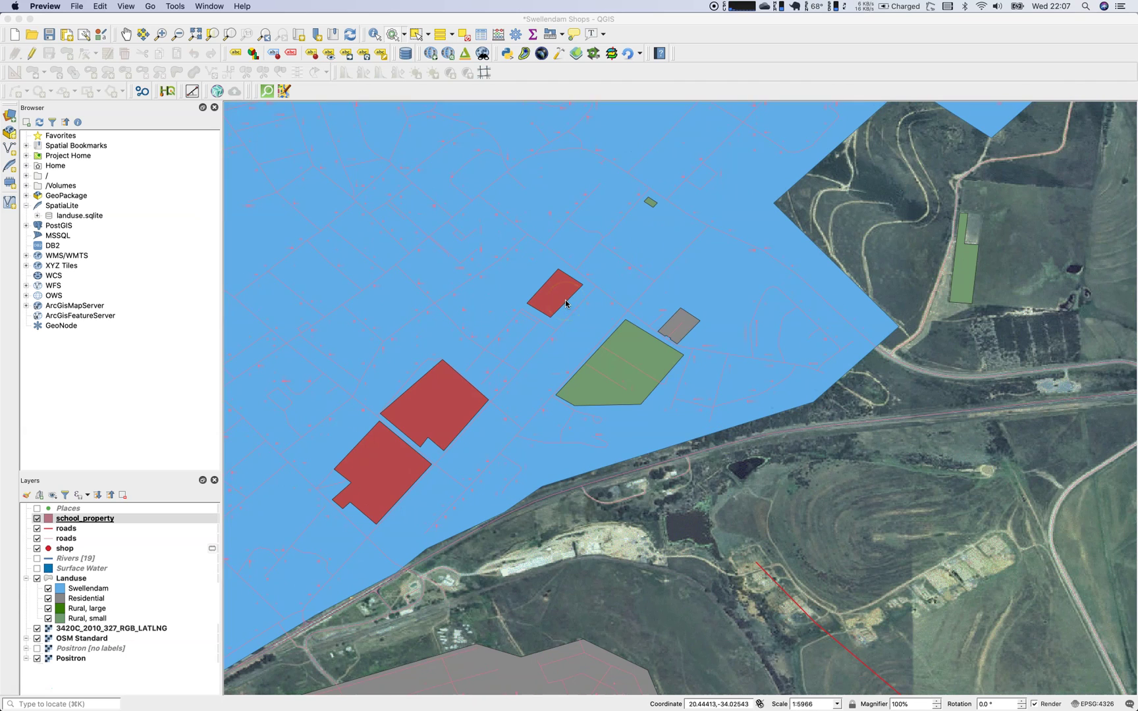
pyautogui.click(95, 521)
pyautogui.doubleClick(95, 521)
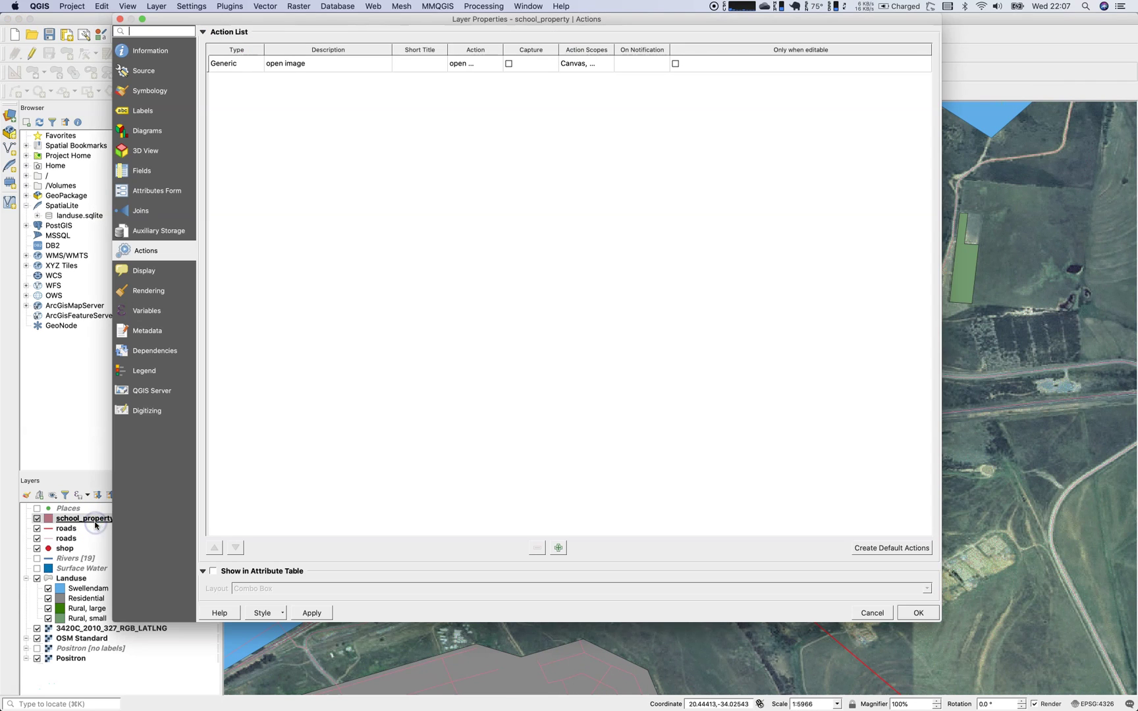
pyautogui.click(141, 112)
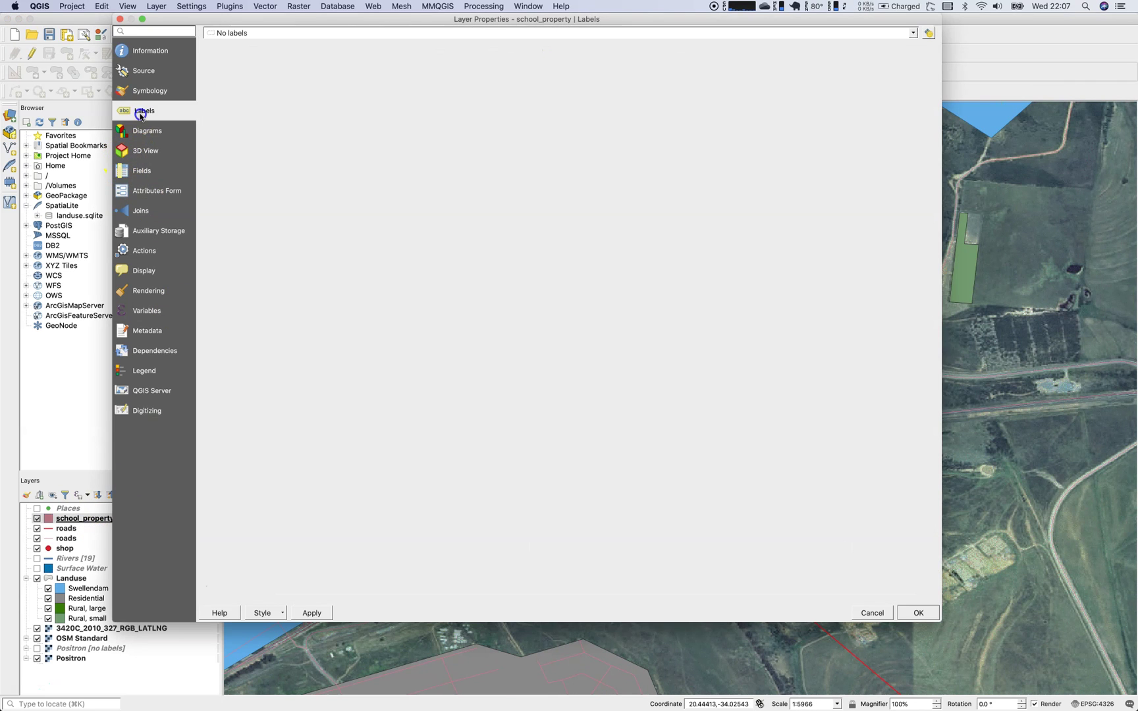
pyautogui.click(423, 31)
pyautogui.click(419, 53)
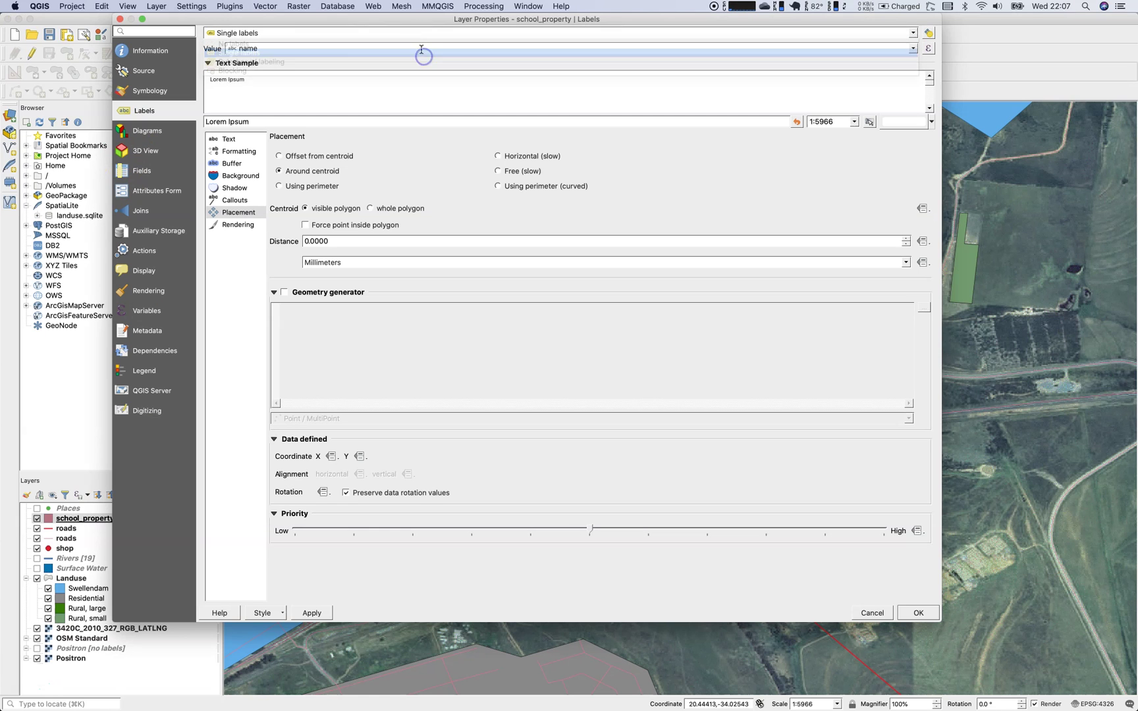
pyautogui.click(915, 612)
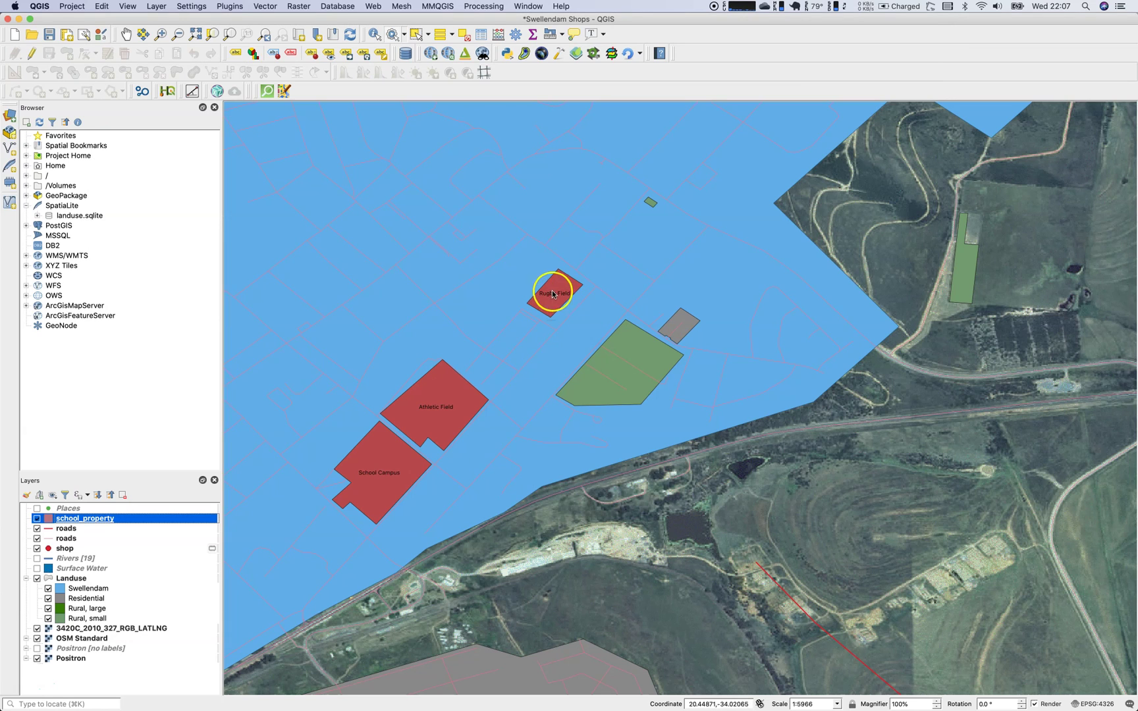
# Run the open image action on the Rugby Field polygon, view its photo and close it
pyautogui.click(553, 307)
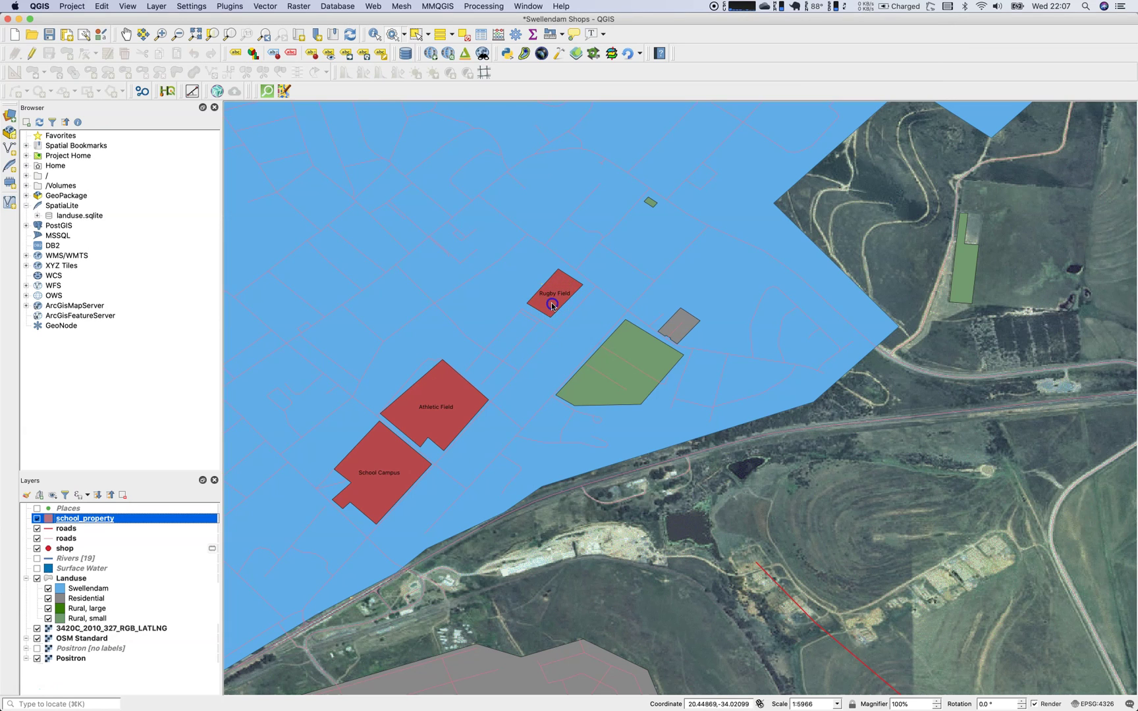
pyautogui.click(400, 41)
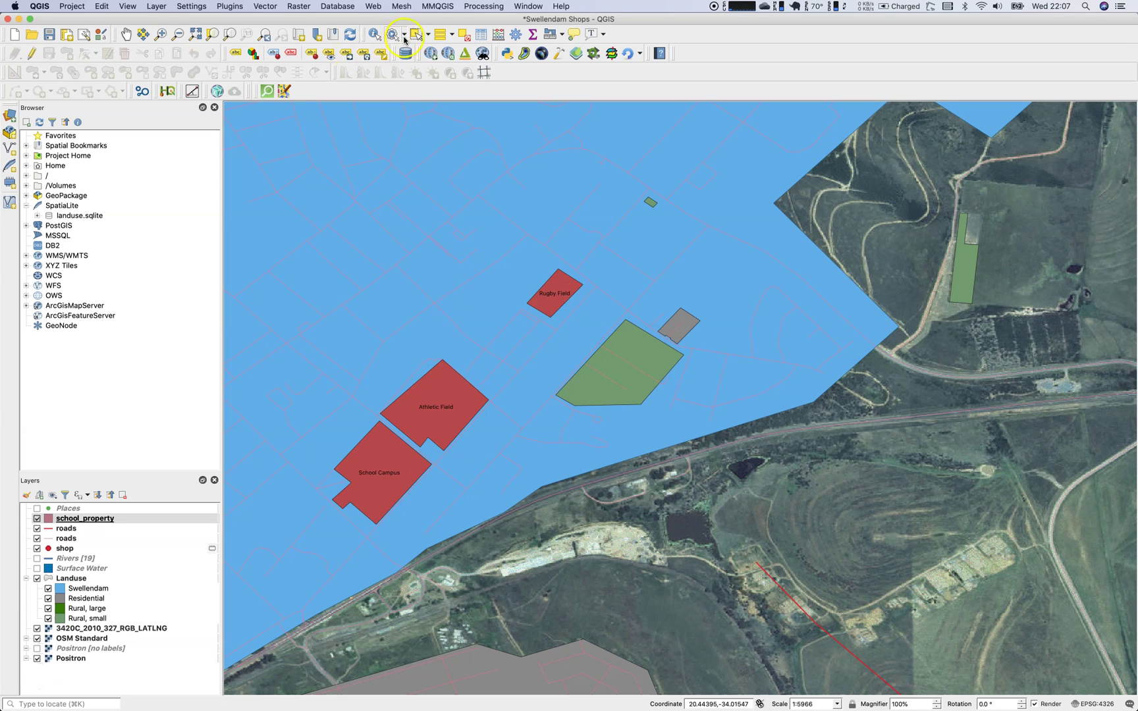
pyautogui.click(553, 308)
pyautogui.click(397, 37)
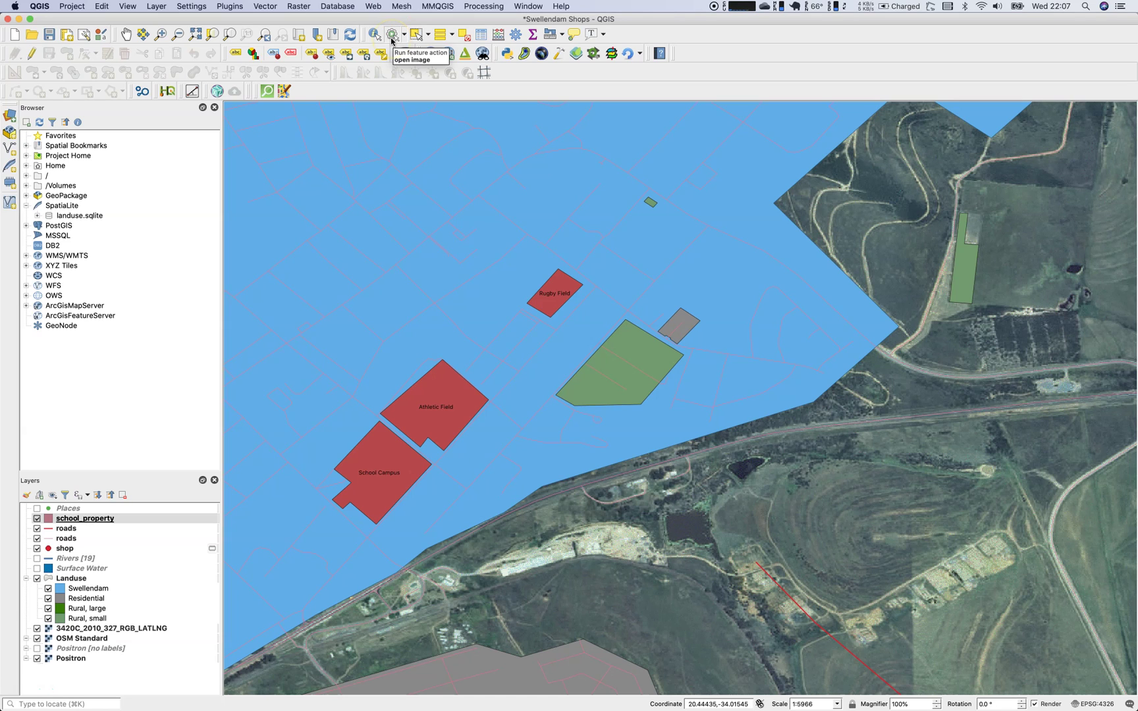
pyautogui.click(553, 305)
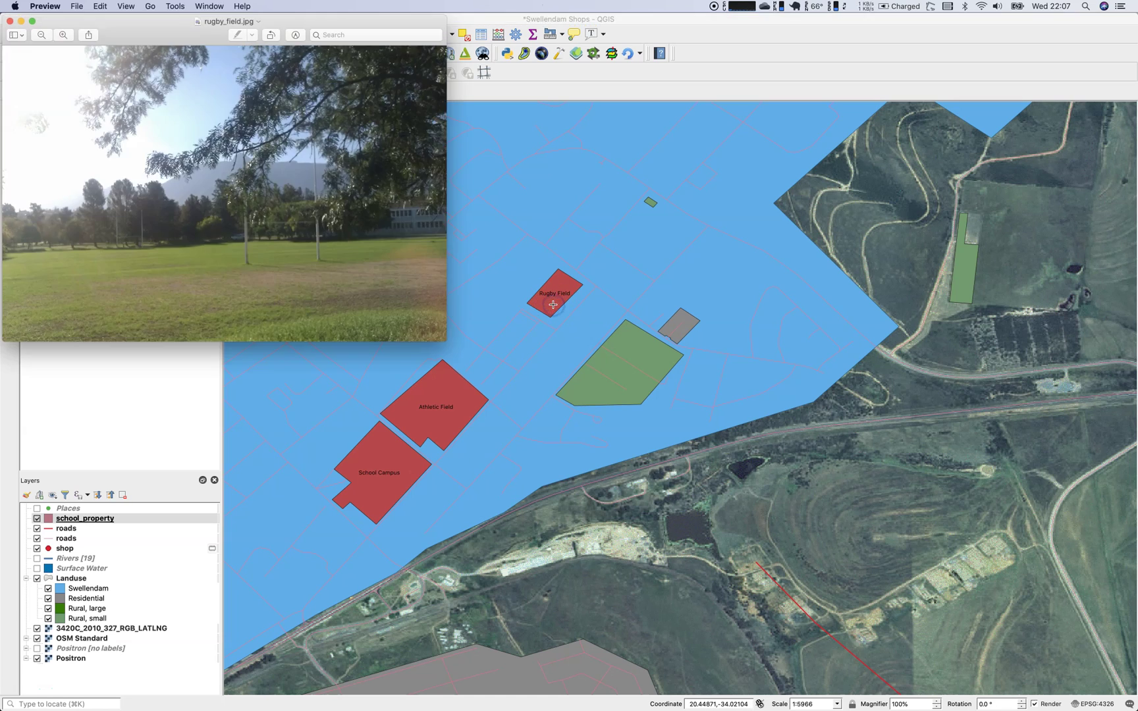
pyautogui.click(11, 22)
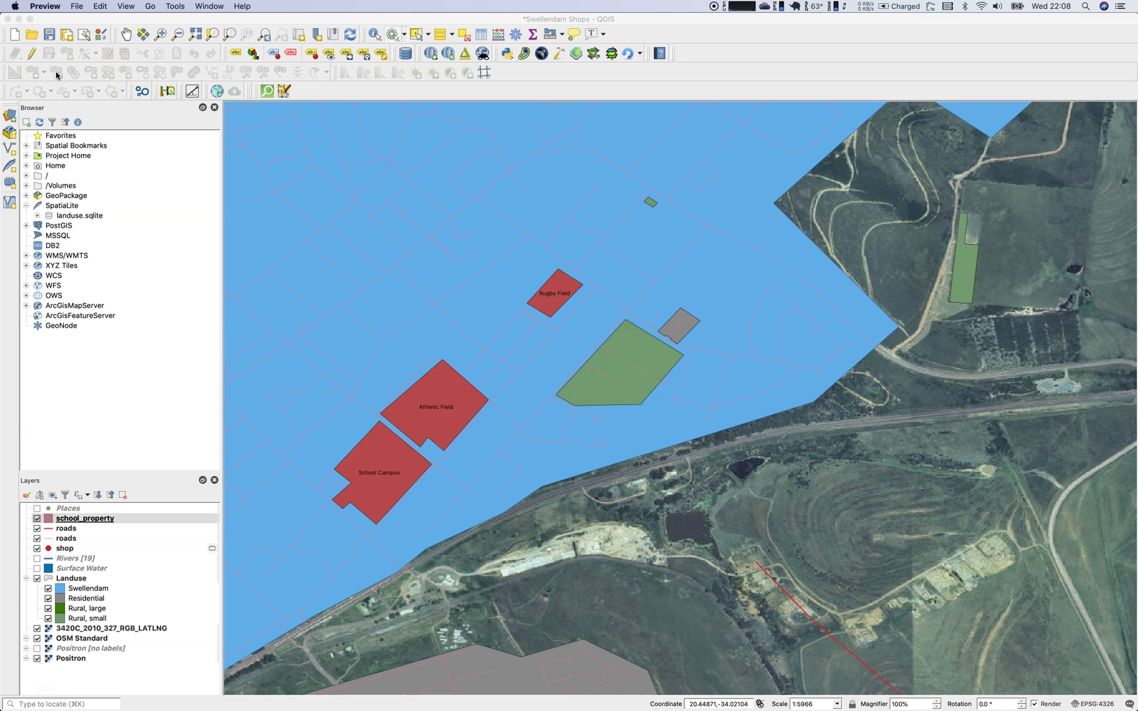
# Label the Landuse features with single labels based on the name field
pyautogui.scroll(2, 551, 244)
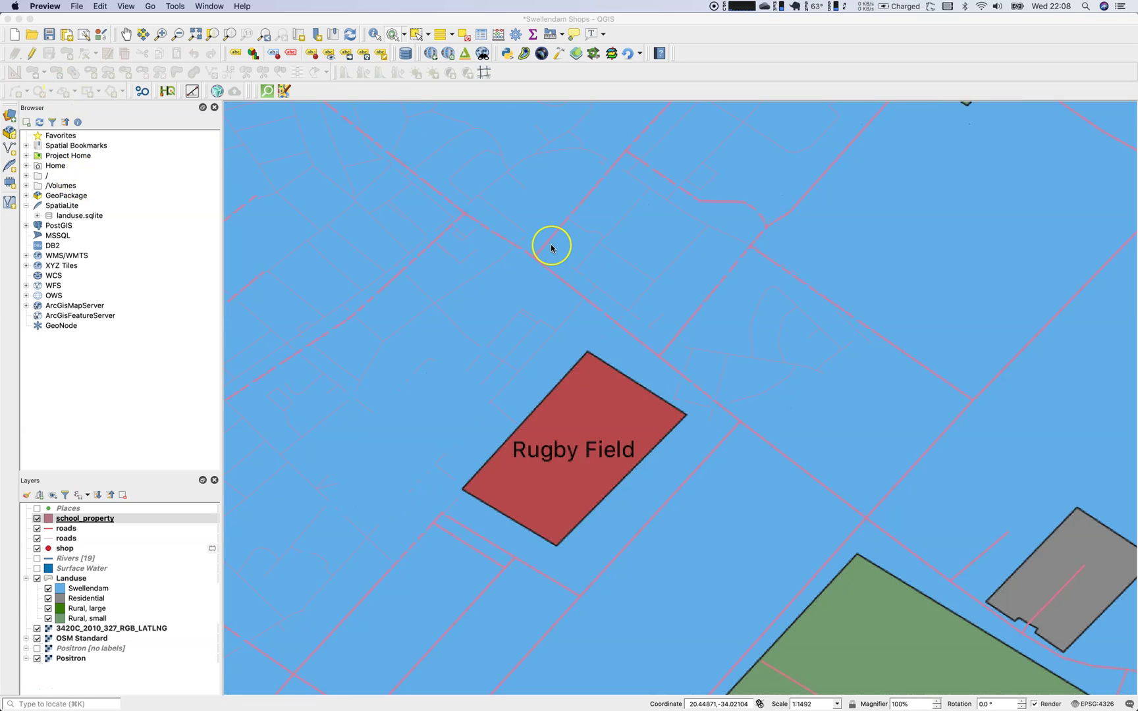
pyautogui.scroll(-2, 552, 248)
pyautogui.scroll(-3, 552, 248)
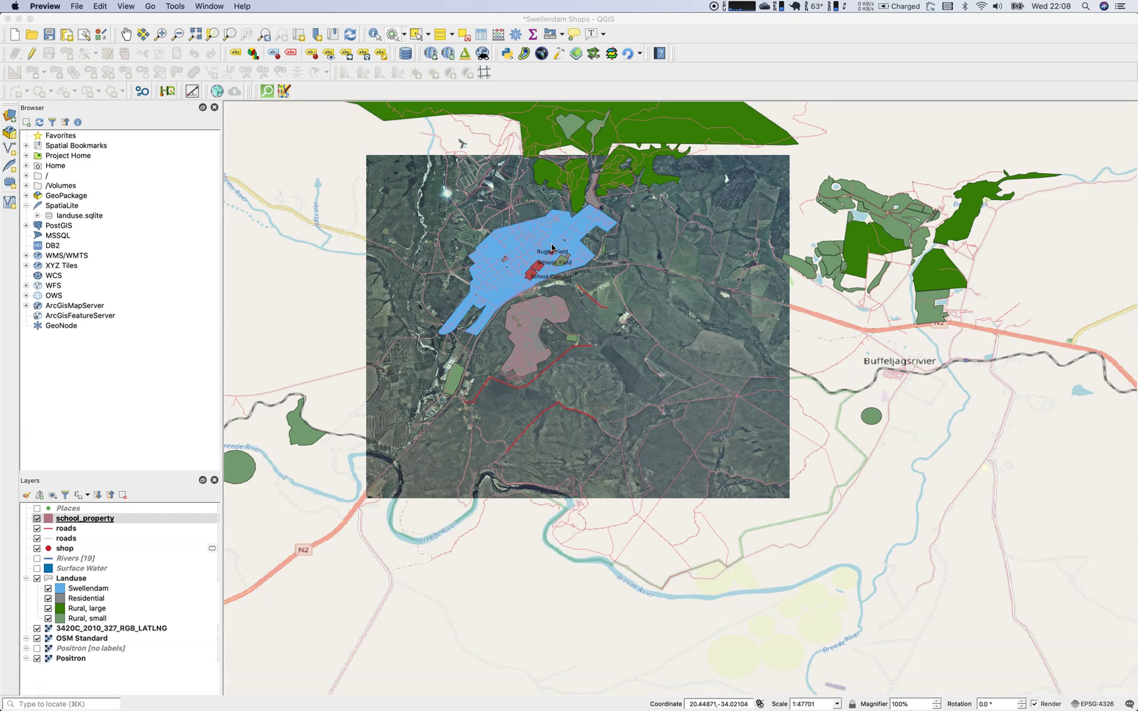
pyautogui.click(499, 256)
pyautogui.click(443, 342)
pyautogui.doubleClick(79, 580)
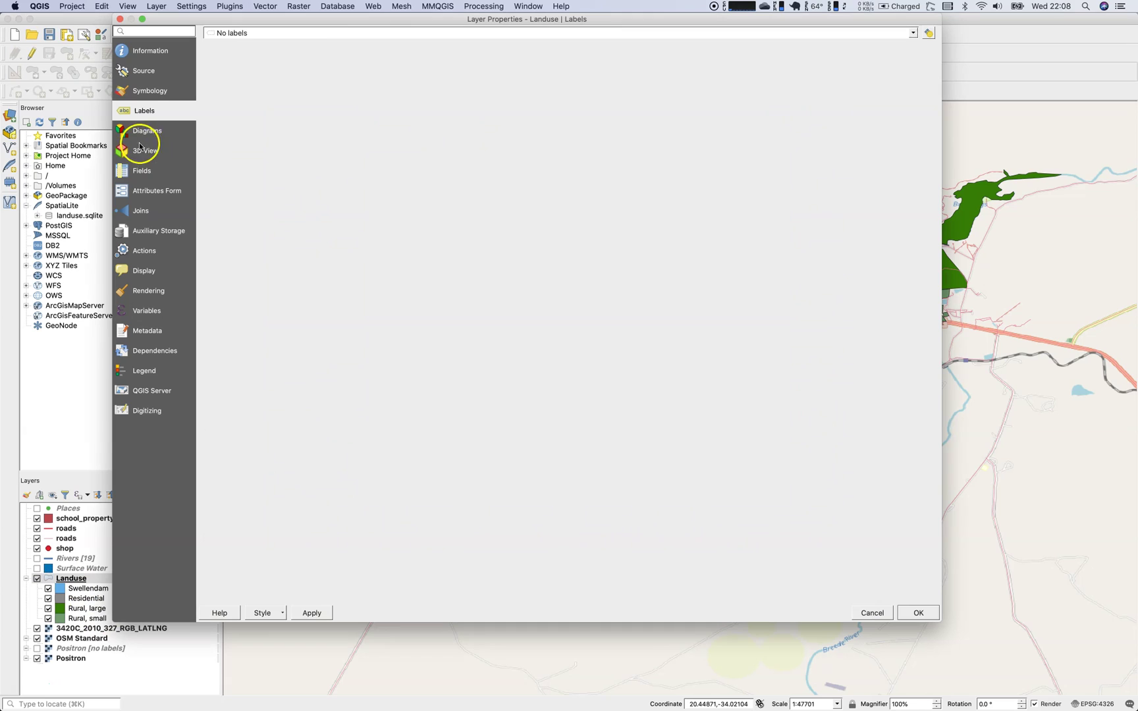
pyautogui.click(306, 35)
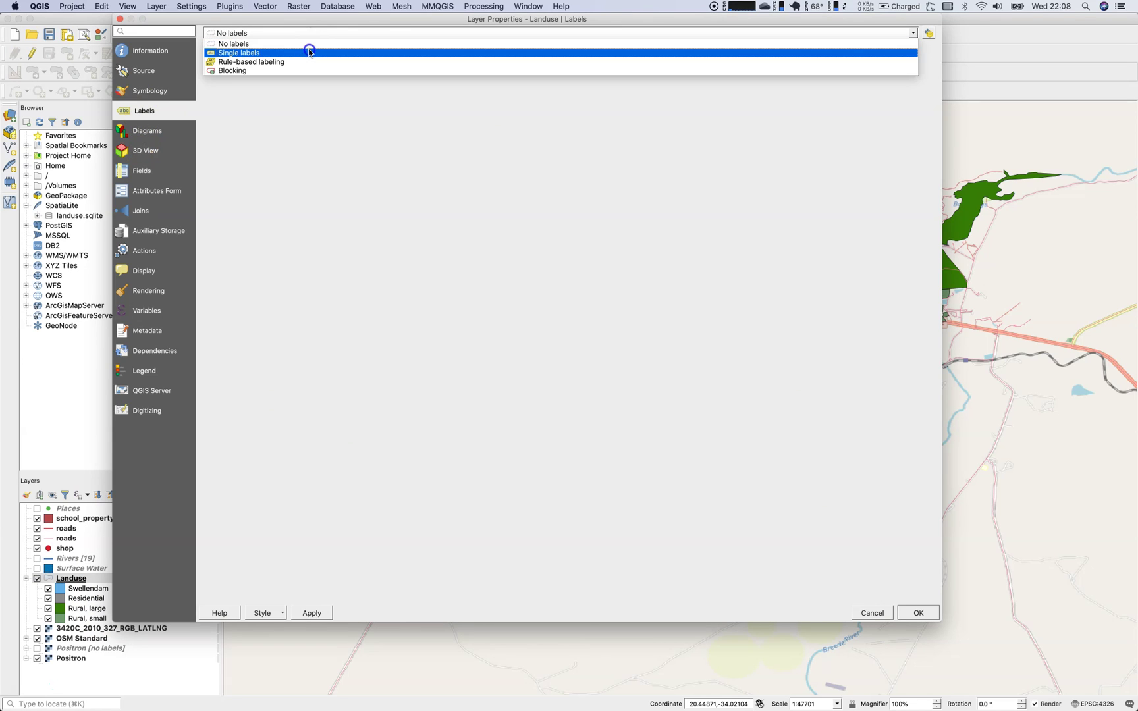
pyautogui.click(307, 53)
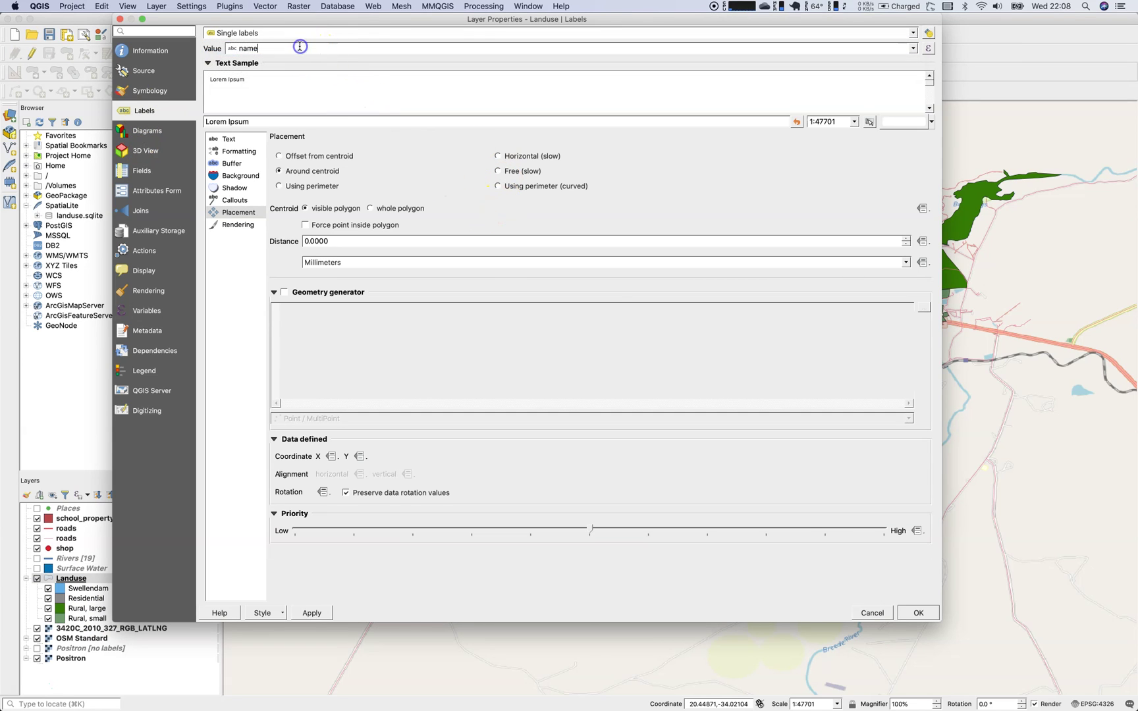
pyautogui.click(921, 612)
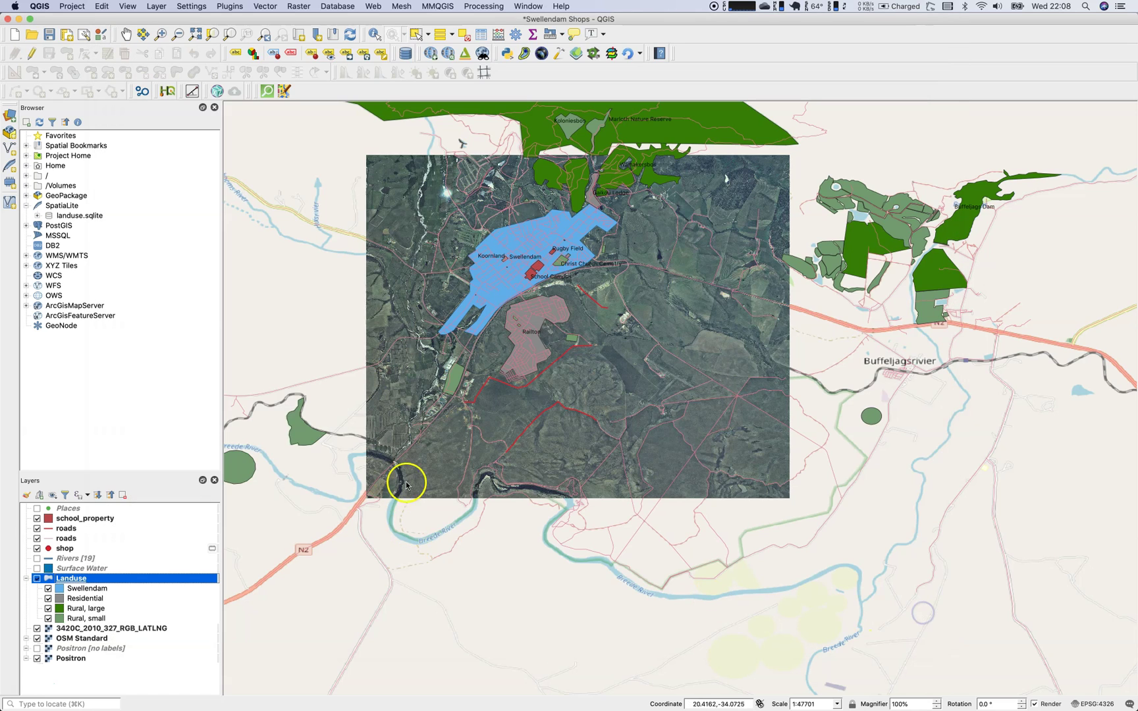
# Hide the school_property layer and examine the Landuse labels around Swellendam and Railton
pyautogui.click(37, 519)
pyautogui.scroll(1, 507, 289)
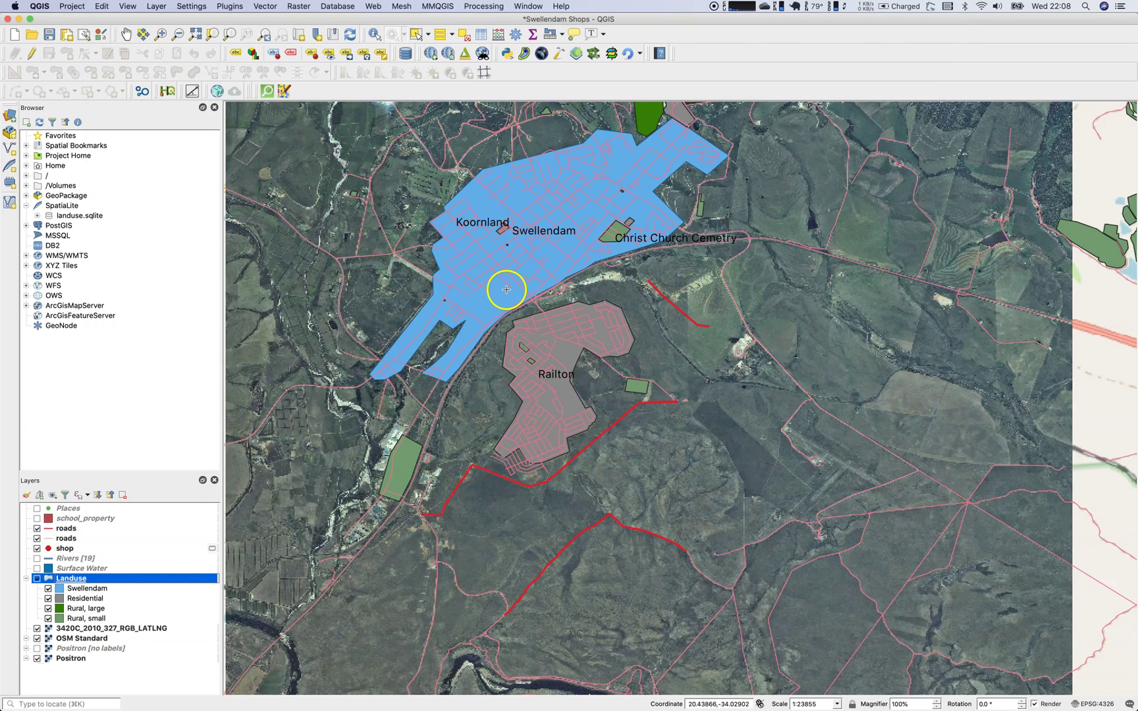
pyautogui.scroll(-1, 564, 445)
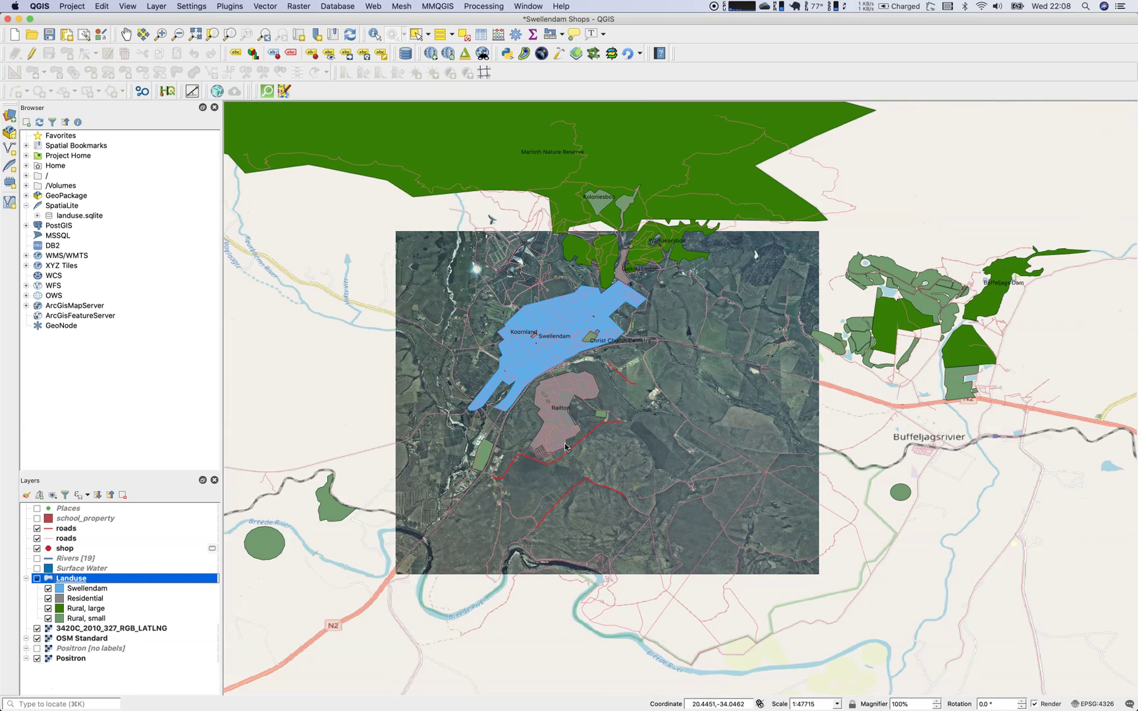
pyautogui.scroll(1, 565, 447)
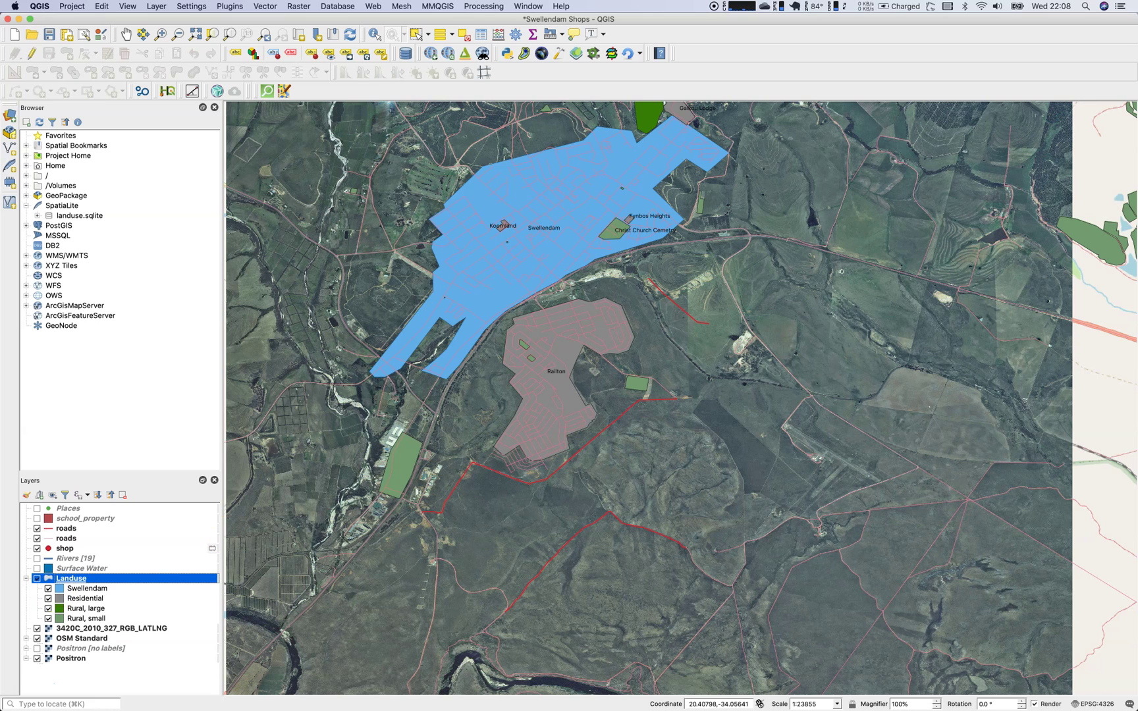
# Open the Landuse layer properties, then switch to Atom and copy the Google search URL from the lesson_6_4 file
pyautogui.doubleClick(71, 580)
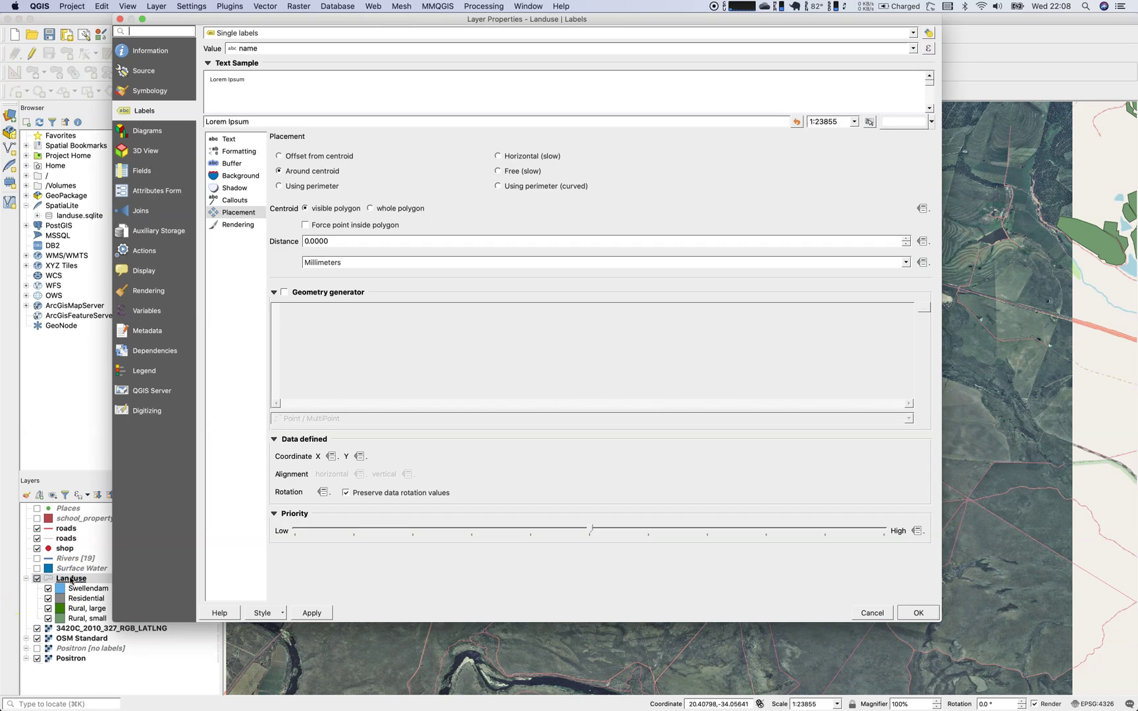
pyautogui.moveTo(297, 709)
pyautogui.moveTo(724, 705)
pyautogui.click(751, 685)
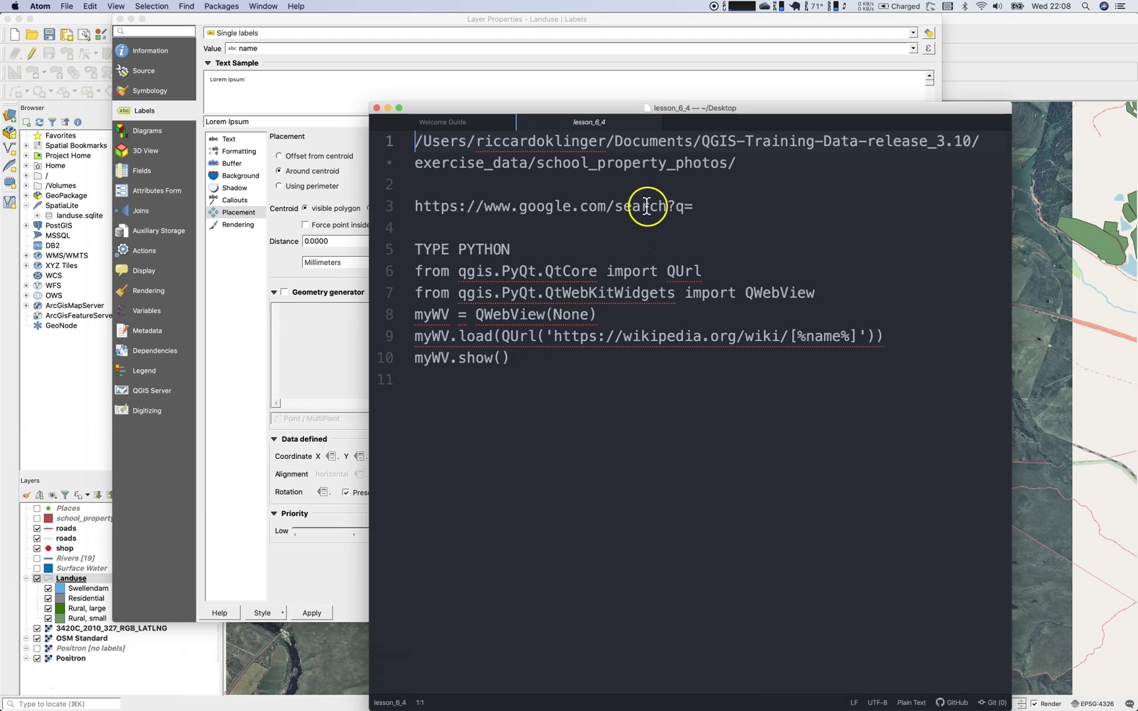
pyautogui.moveTo(693, 206); pyautogui.dragTo(491, 204)
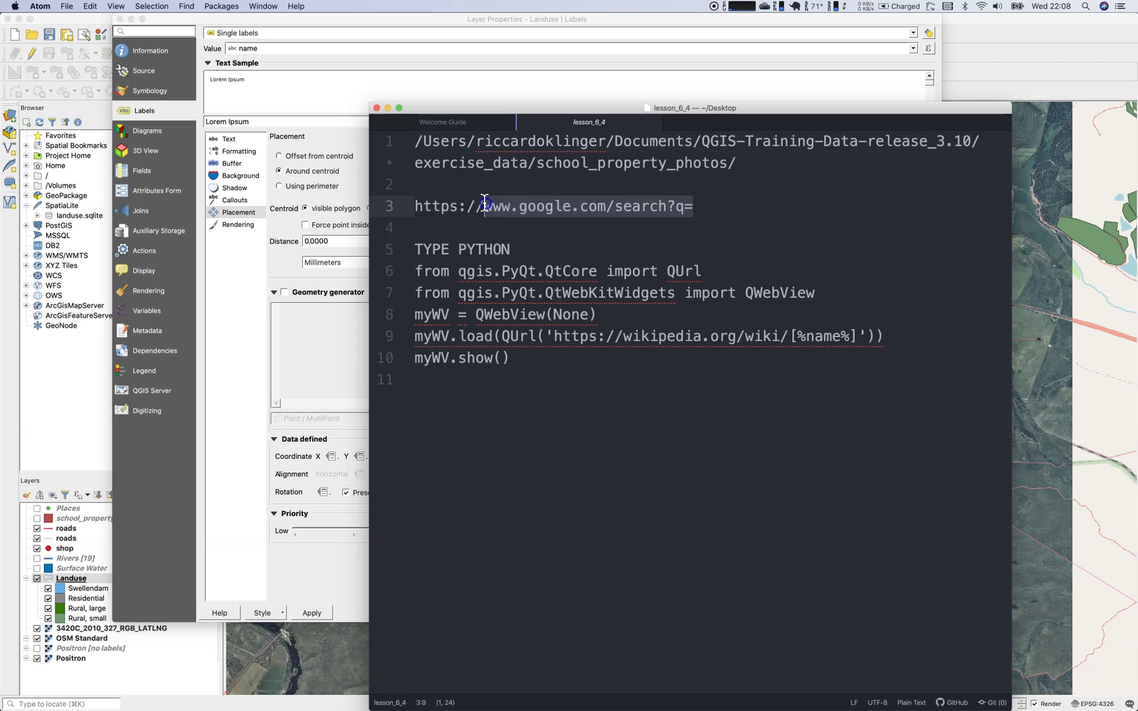
pyautogui.doubleClick(493, 206)
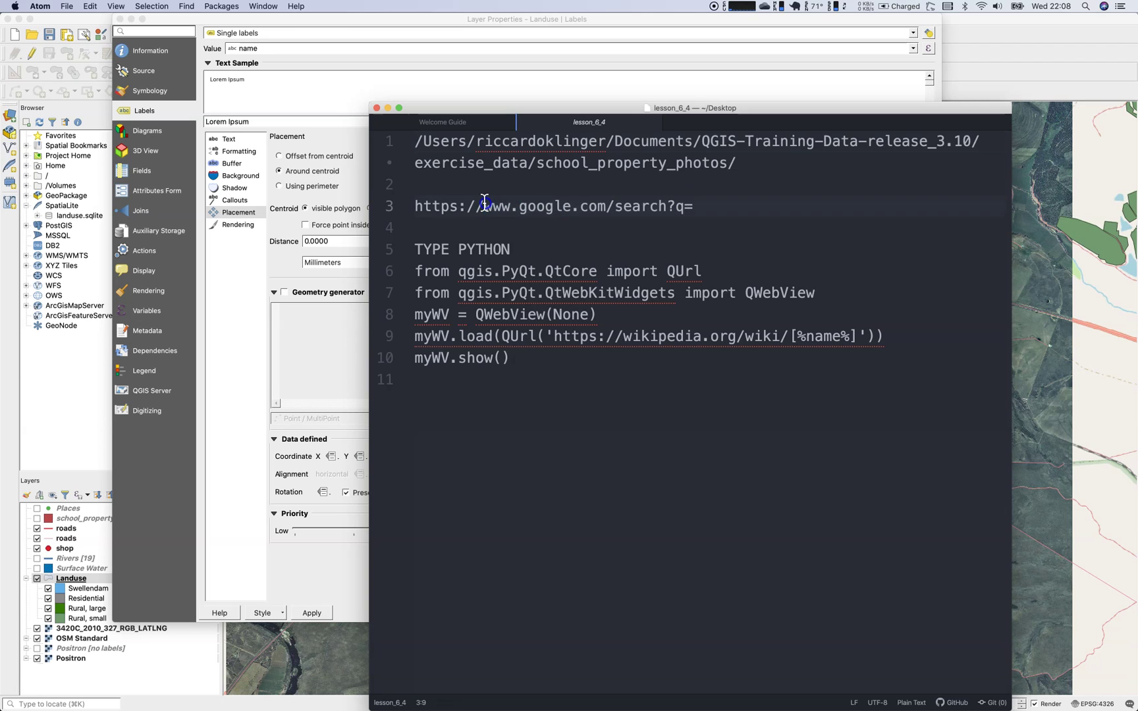
pyautogui.click(685, 210)
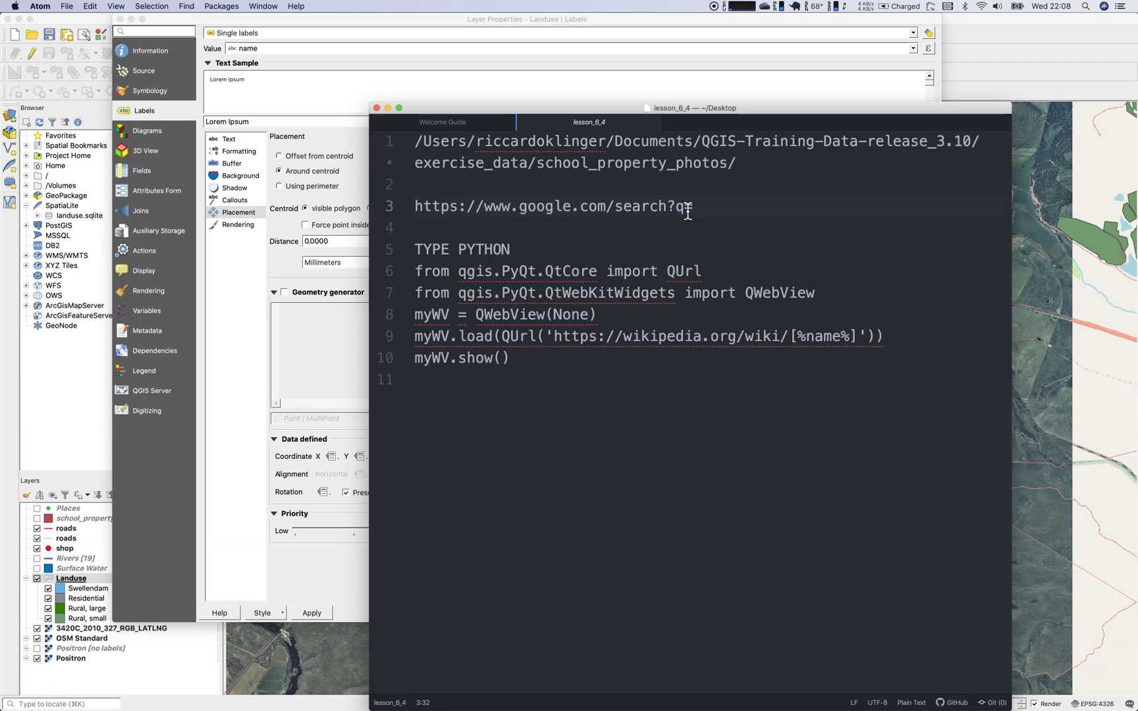
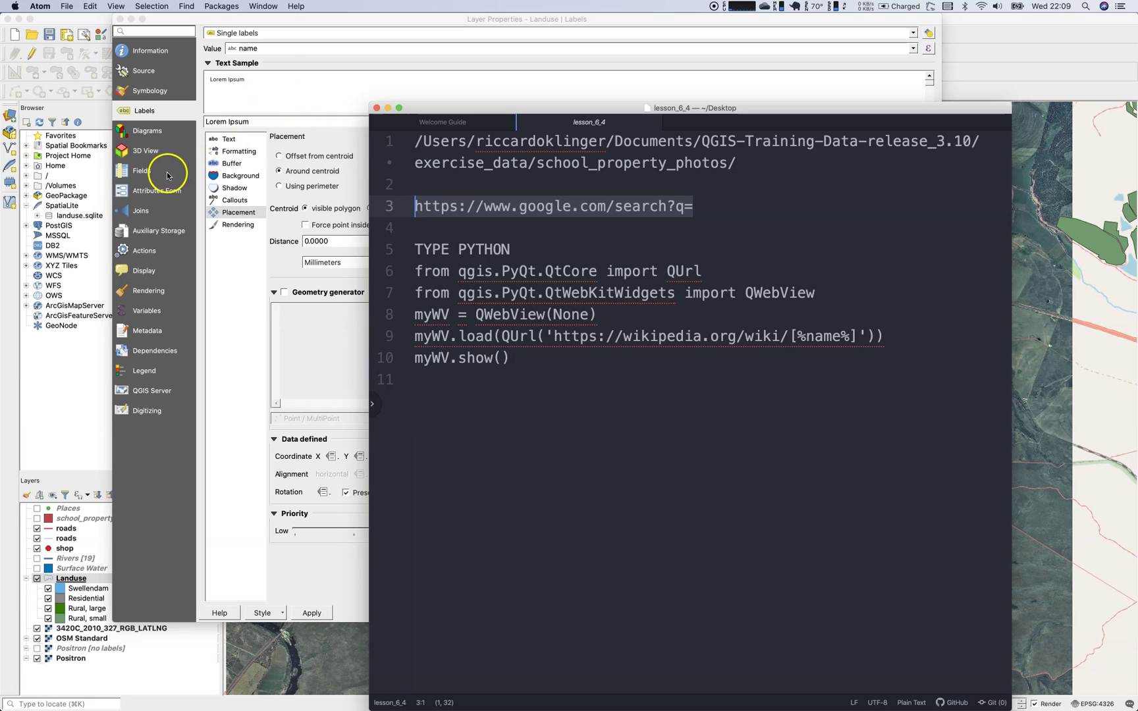
pyautogui.click(148, 252)
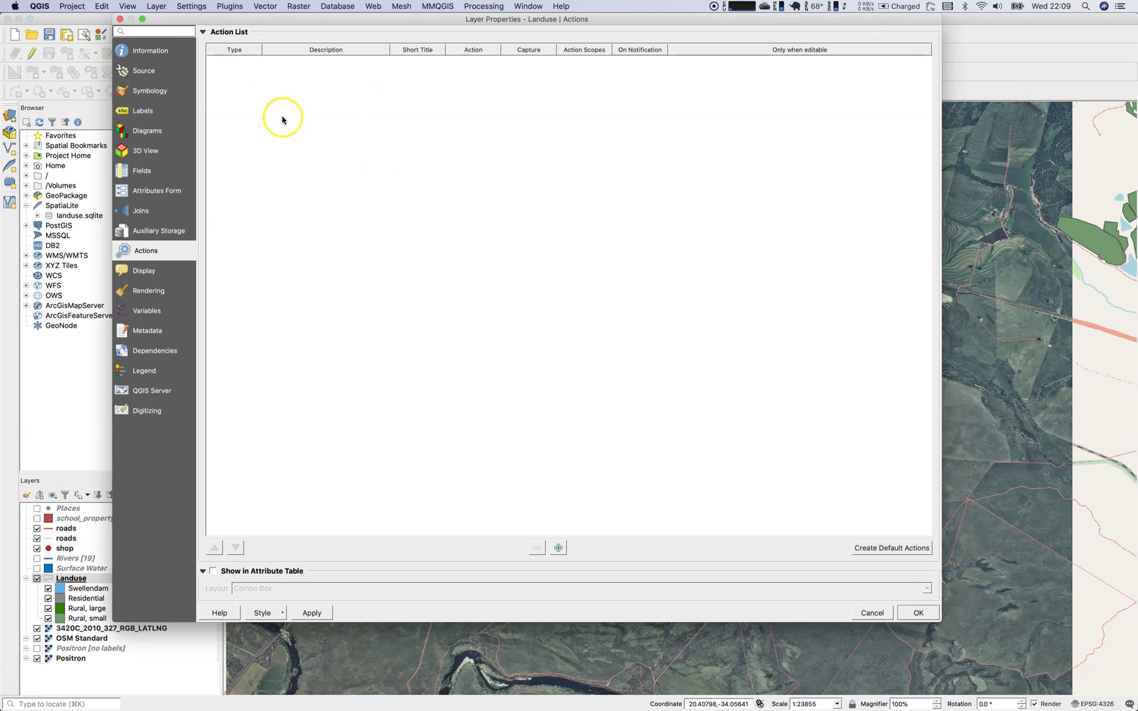
pyautogui.click(559, 548)
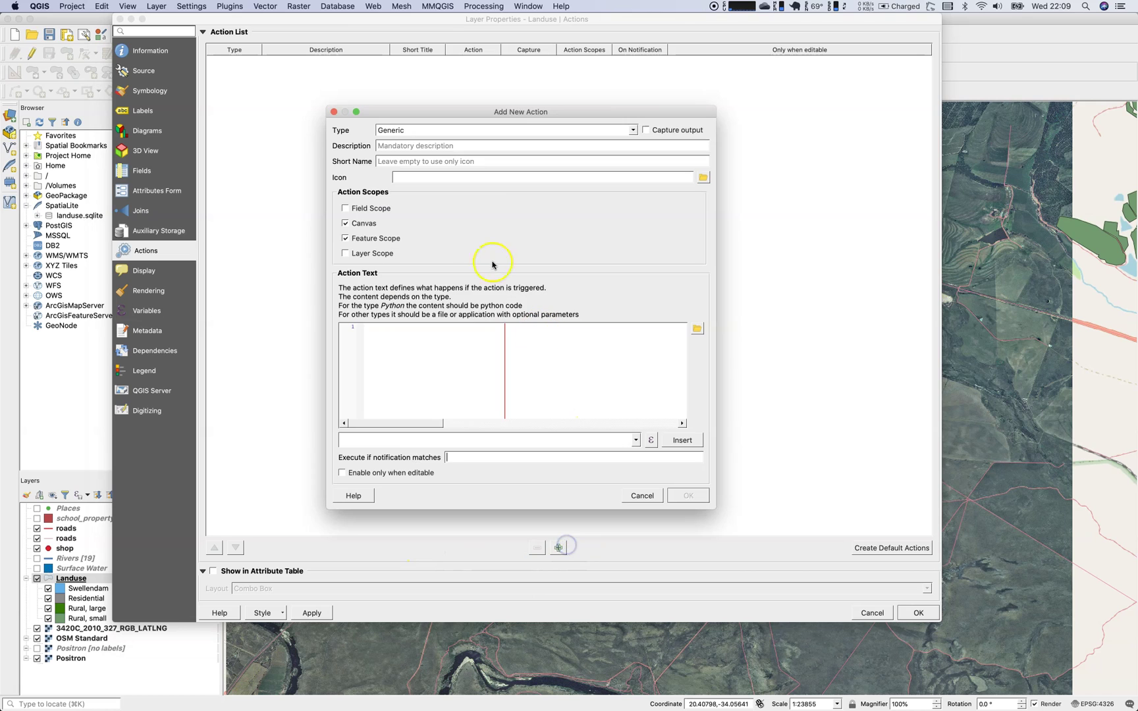
pyautogui.click(422, 146)
pyautogui.write('search google')
pyautogui.click(389, 343)
pyautogui.write('open')
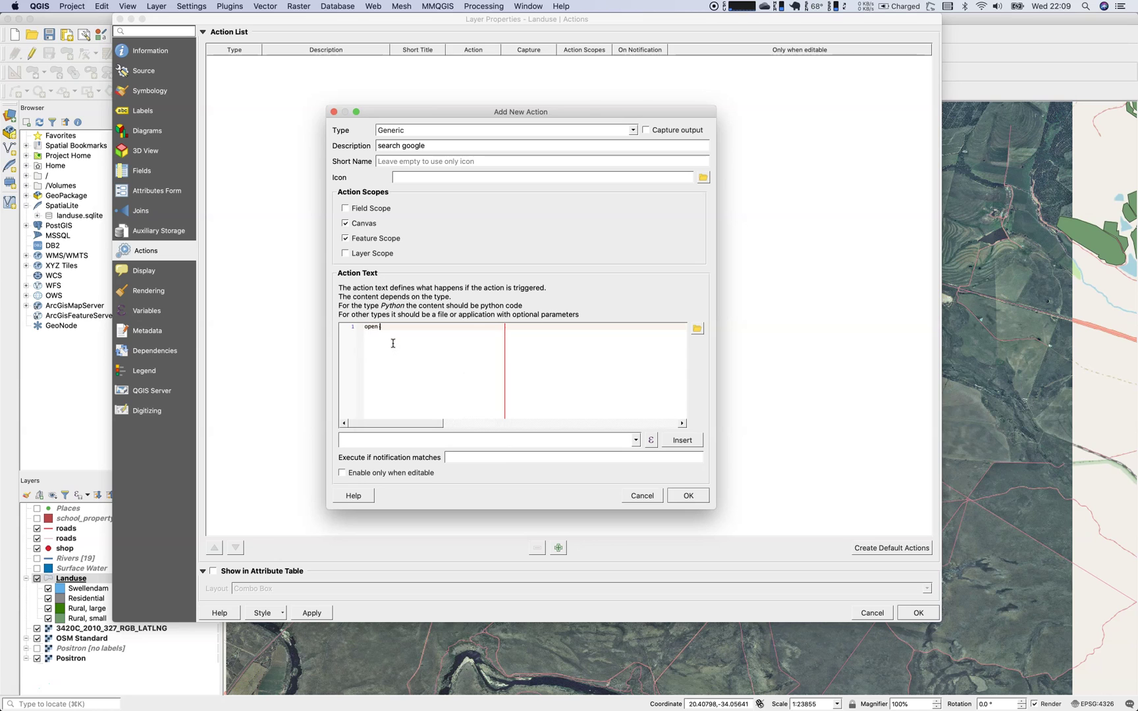
pyautogui.write('https://www.google.com/search?q=')
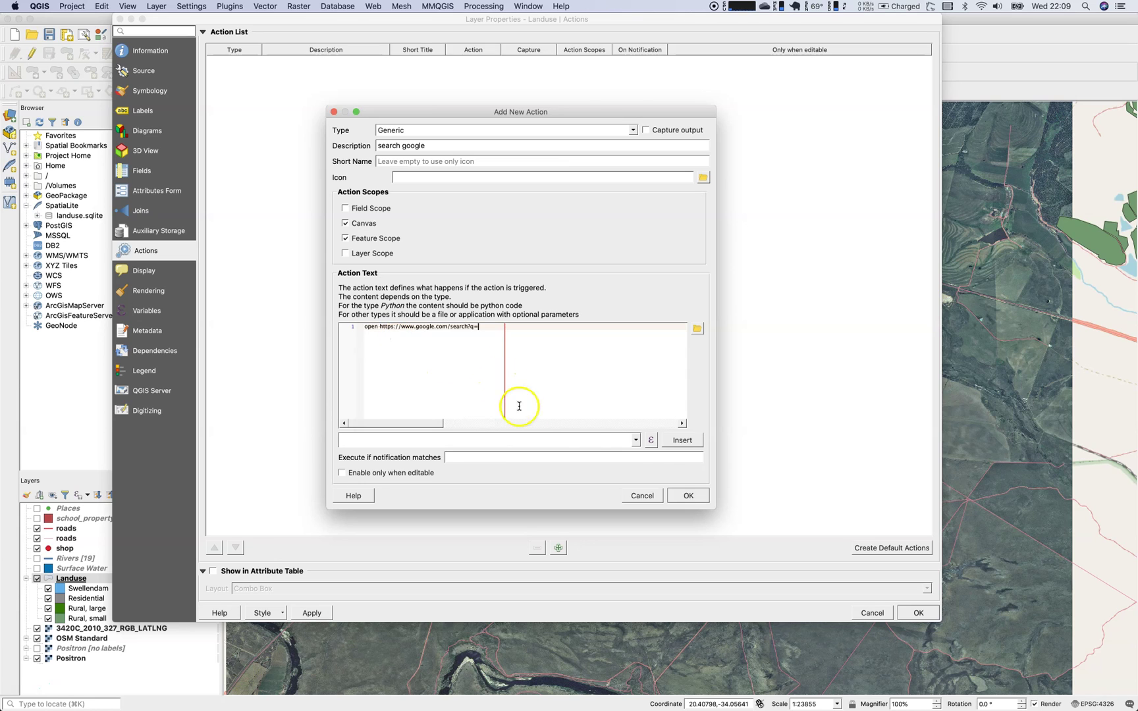
# Append the name field expression [%name%] to the action text and save the action with the Landuse layer properties
pyautogui.click(641, 443)
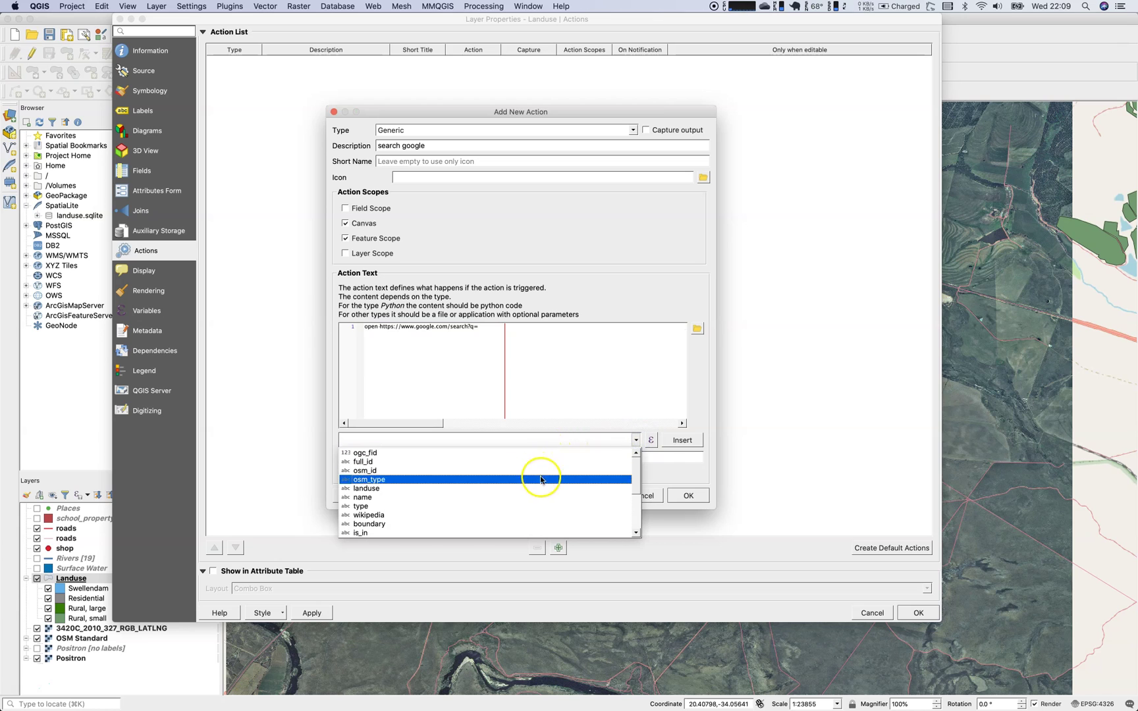
pyautogui.click(540, 497)
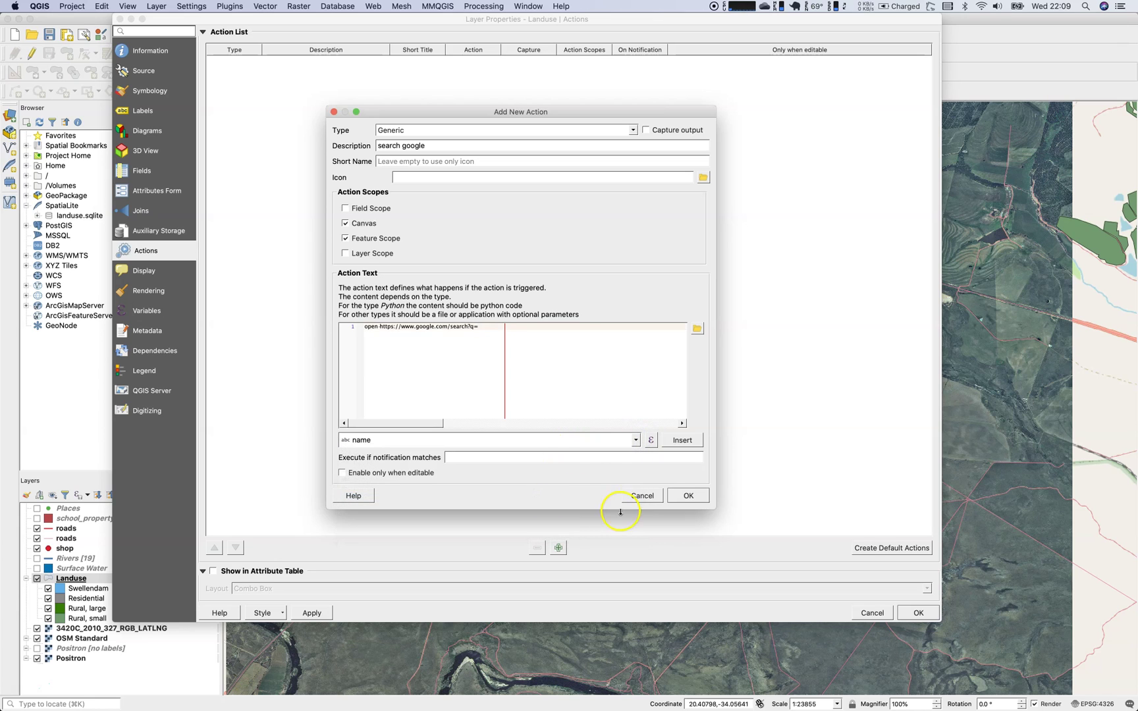
pyautogui.click(682, 440)
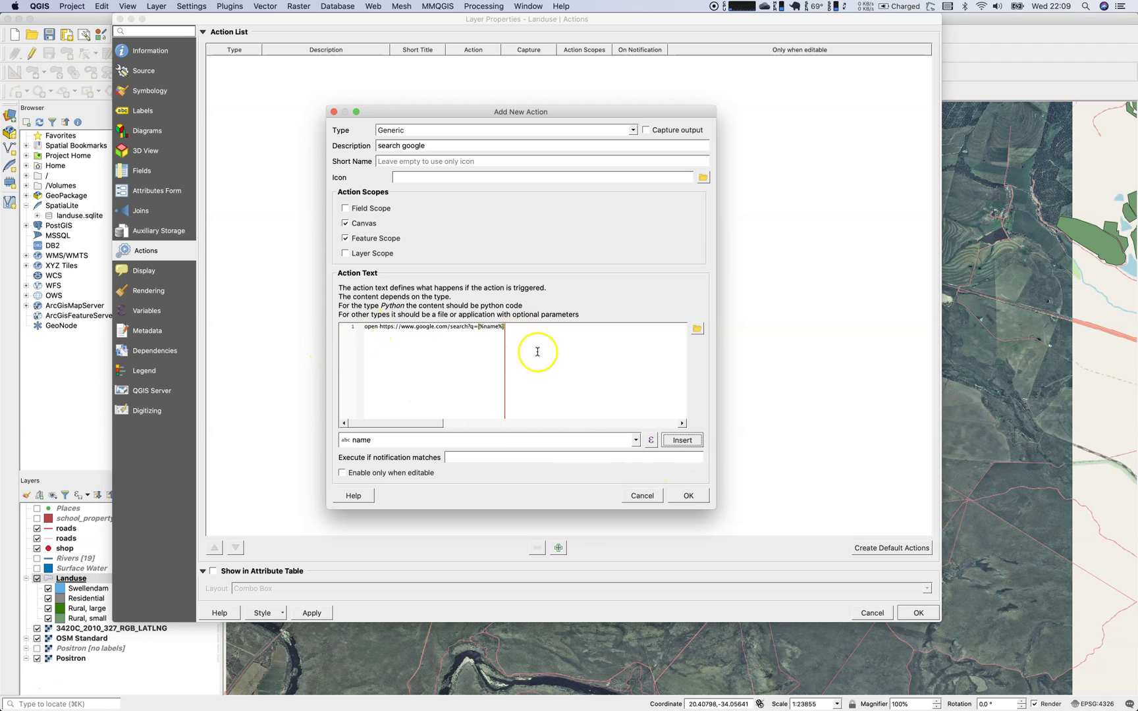
pyautogui.click(687, 495)
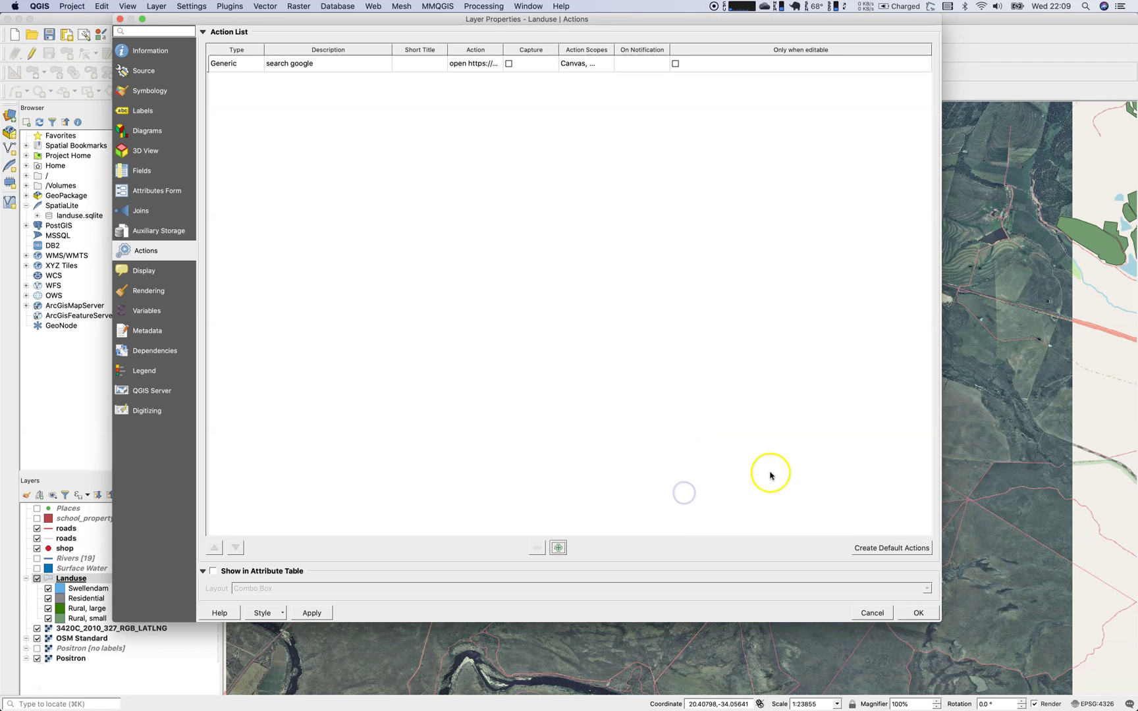
pyautogui.click(919, 613)
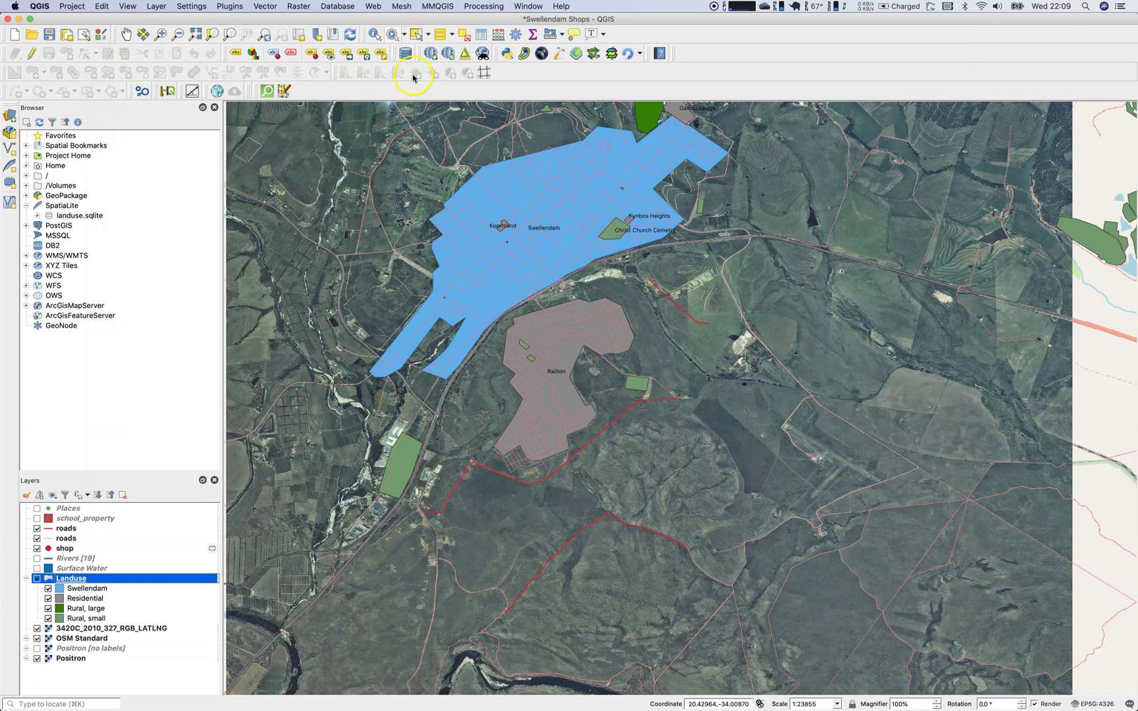
# Run the search google action on the Swellendam and Railton polygons, view each results page and close the Firefox windows
pyautogui.click(400, 35)
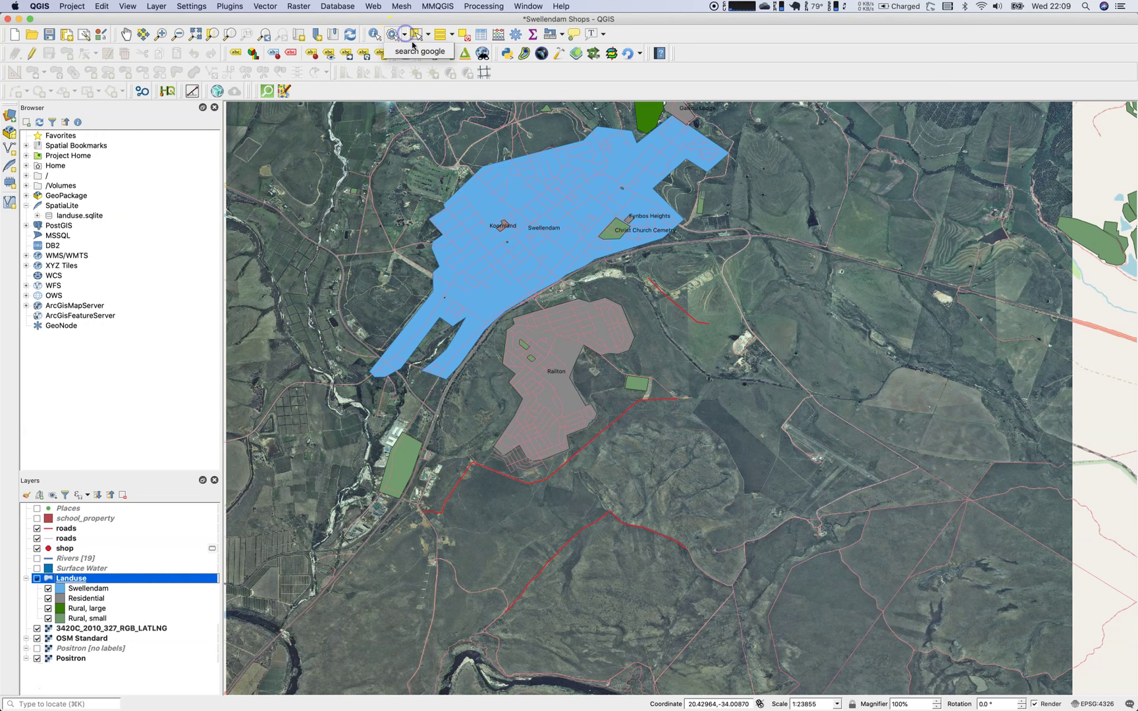
pyautogui.moveTo(428, 224)
pyautogui.mouseDown()
pyautogui.moveTo(457, 287)
pyautogui.moveTo(495, 299)
pyautogui.mouseUp()
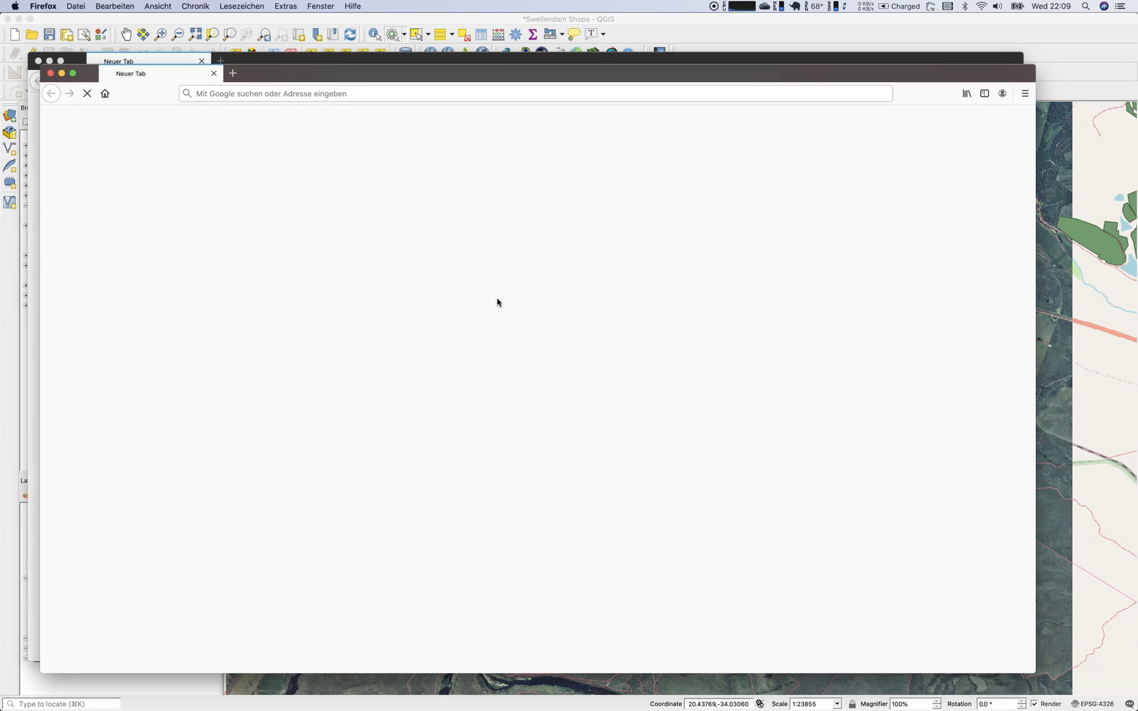
pyautogui.click(41, 62)
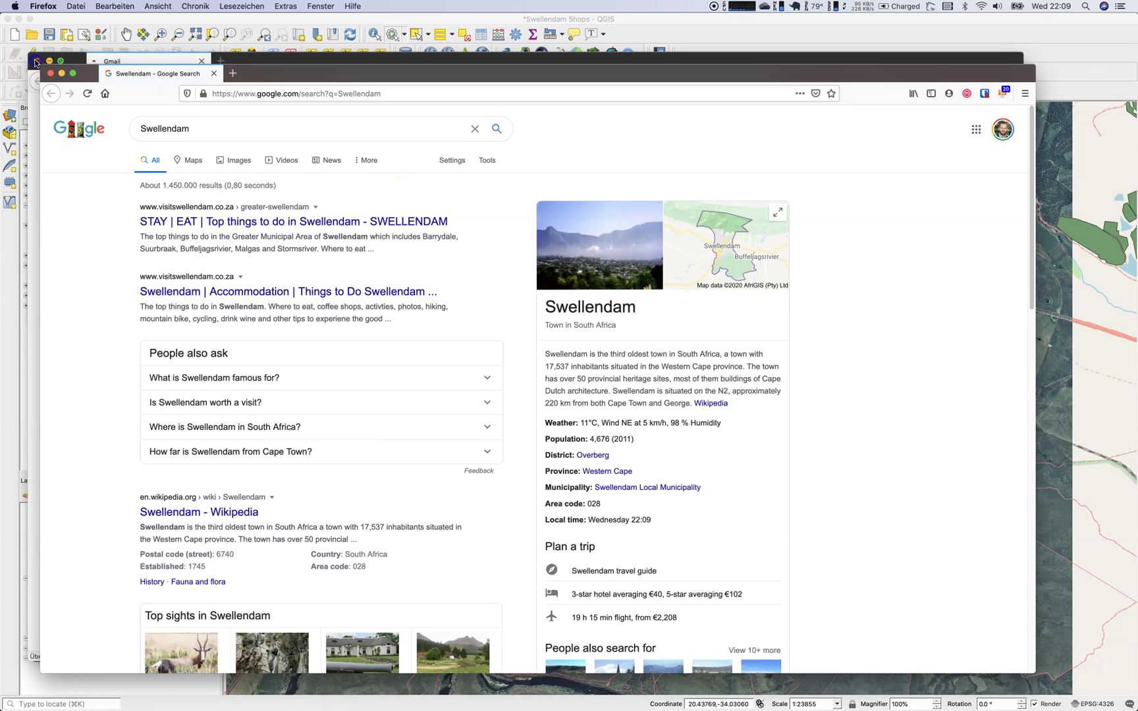
pyautogui.click(37, 61)
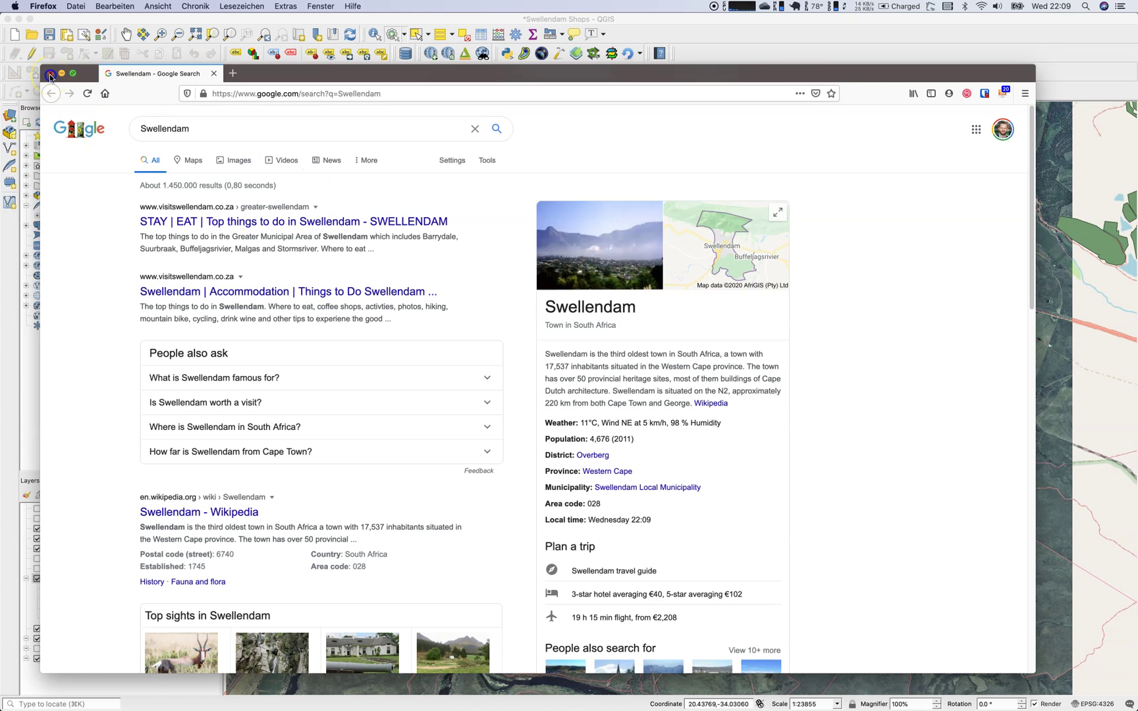
pyautogui.click(50, 73)
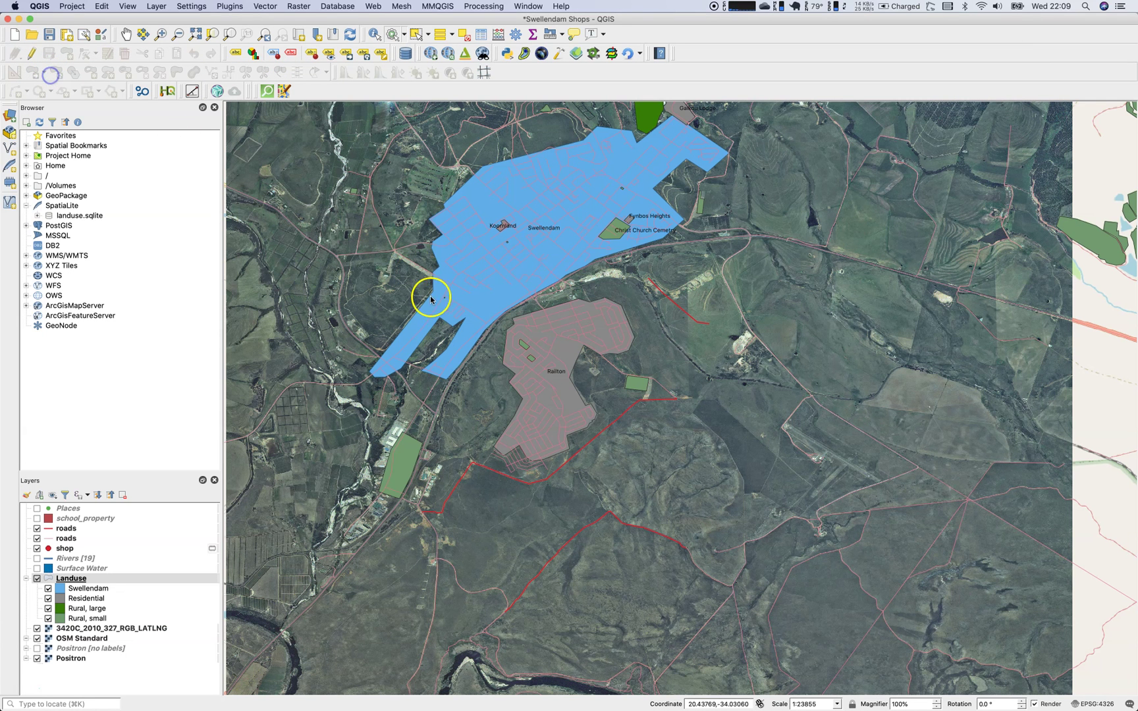
pyautogui.click(562, 390)
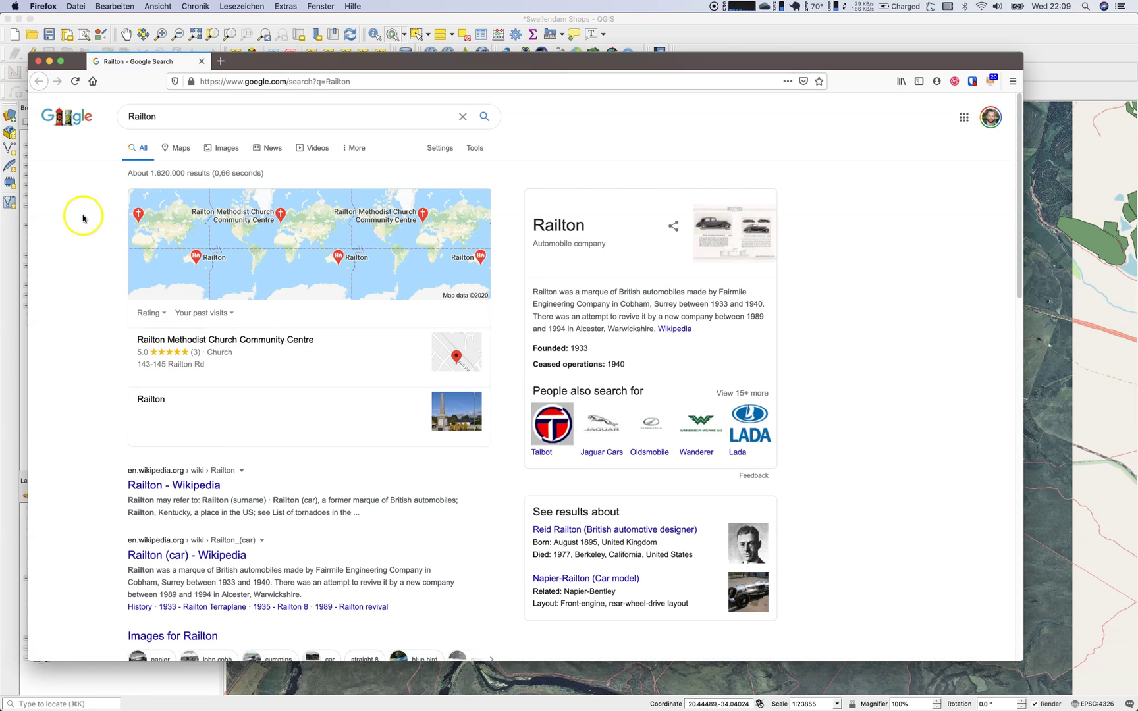
pyautogui.click(39, 61)
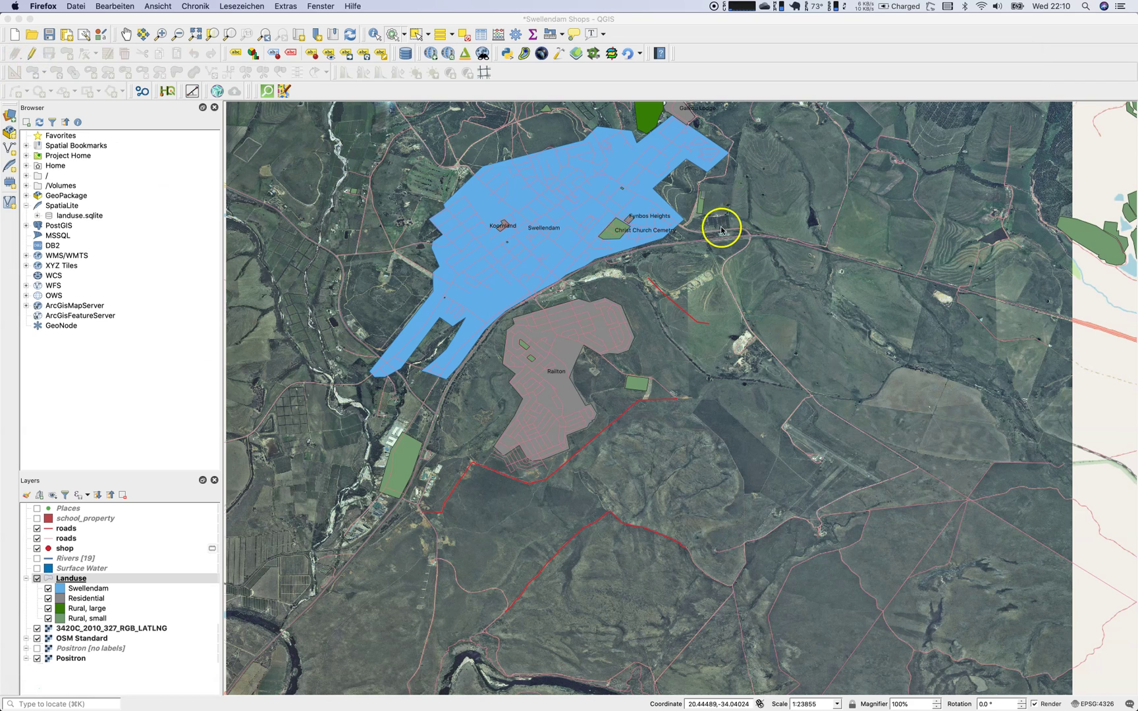
# Try the search google action on the large green polygons north of Swellendam, then bring Marloth Nature Reserve into view
pyautogui.scroll(-1, 720, 224)
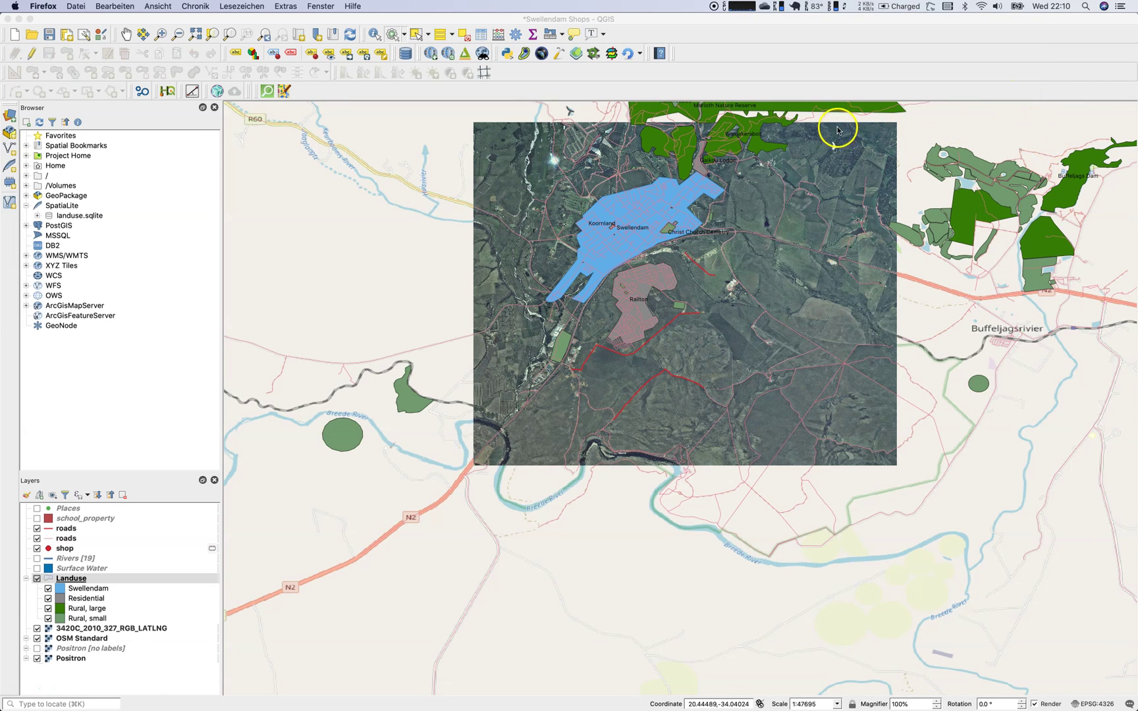
pyautogui.click(778, 108)
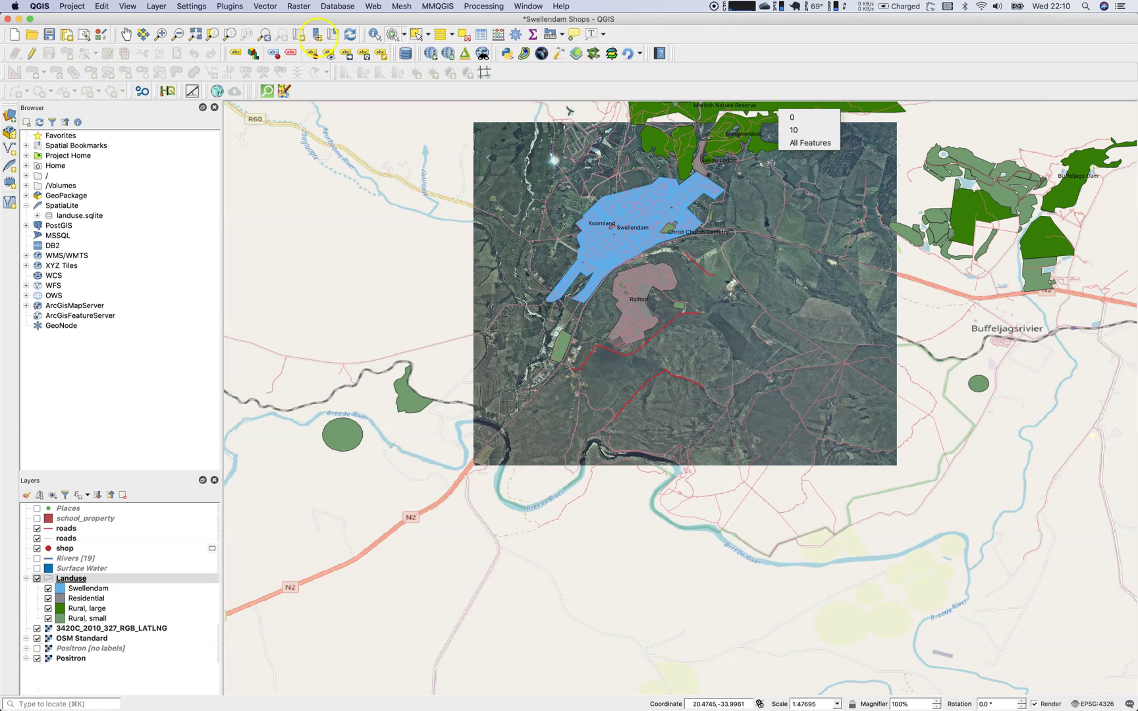
pyautogui.press('Escape')
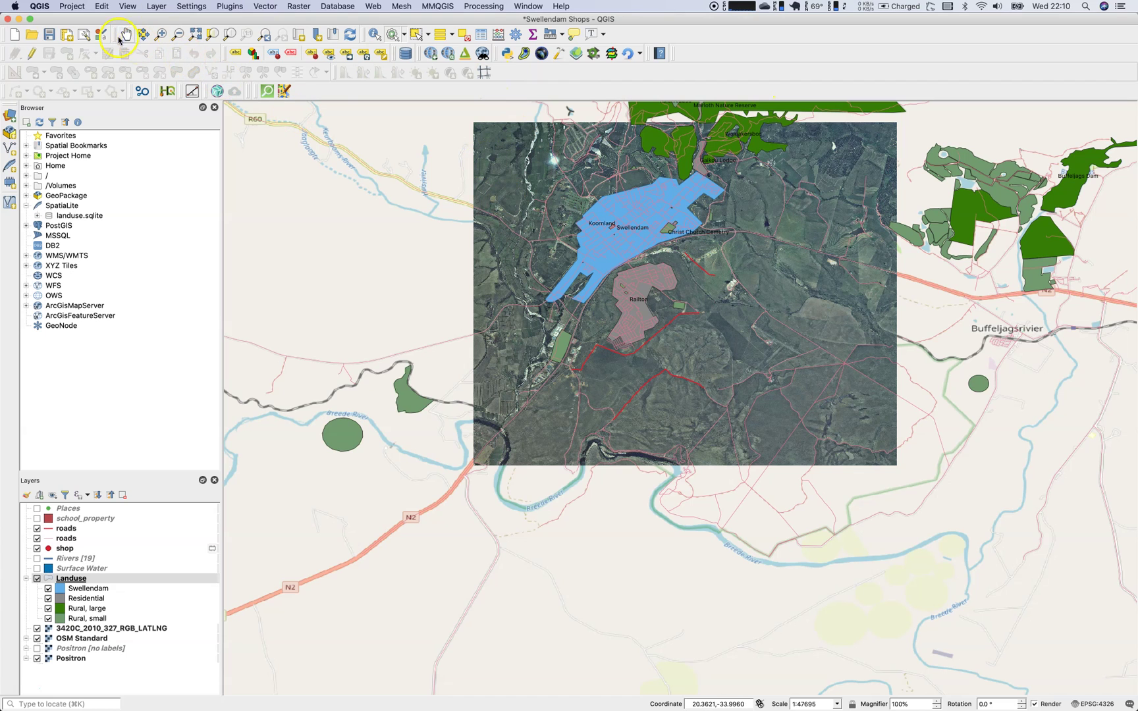
pyautogui.click(126, 34)
pyautogui.moveTo(483, 172); pyautogui.dragTo(529, 399)
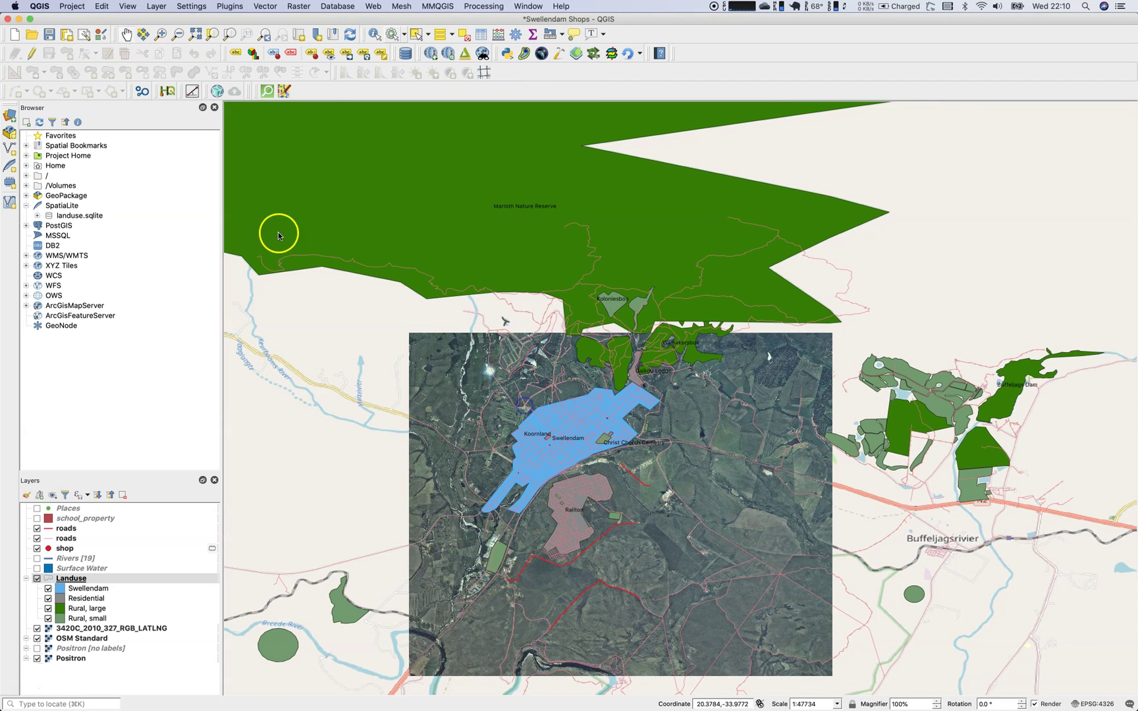
# Run the search google action on the Swellendam polygon once more and close its results page
pyautogui.click(396, 32)
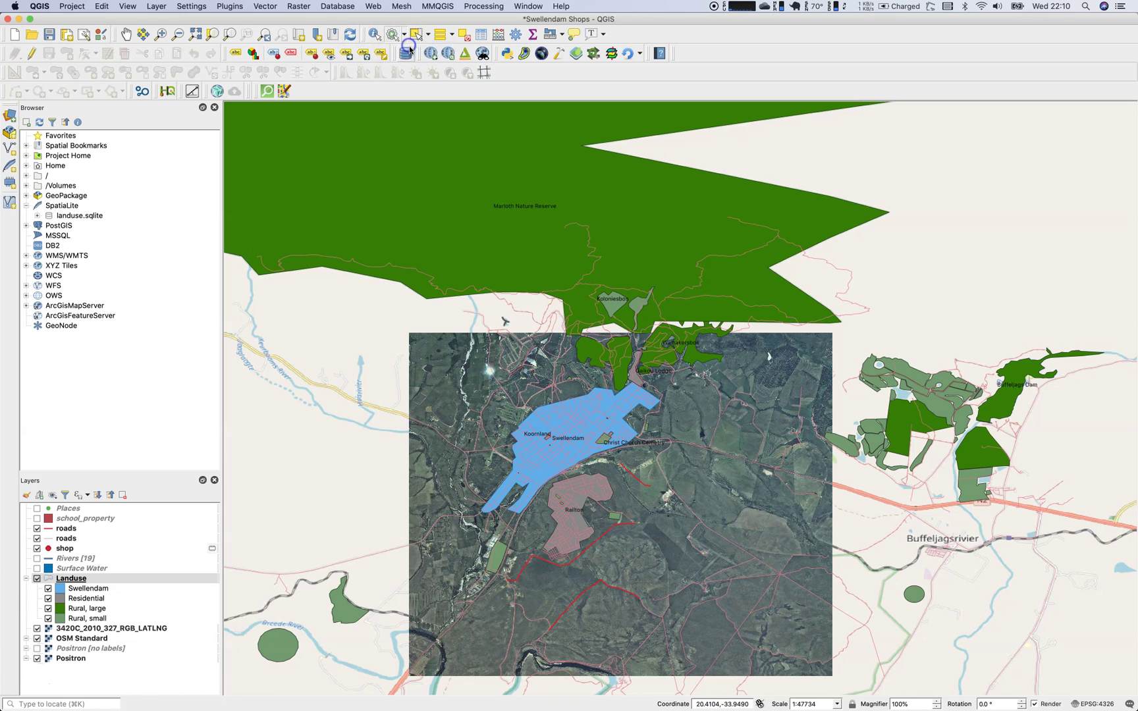
pyautogui.hotkey('ctrl', 'Down')
pyautogui.click(611, 405)
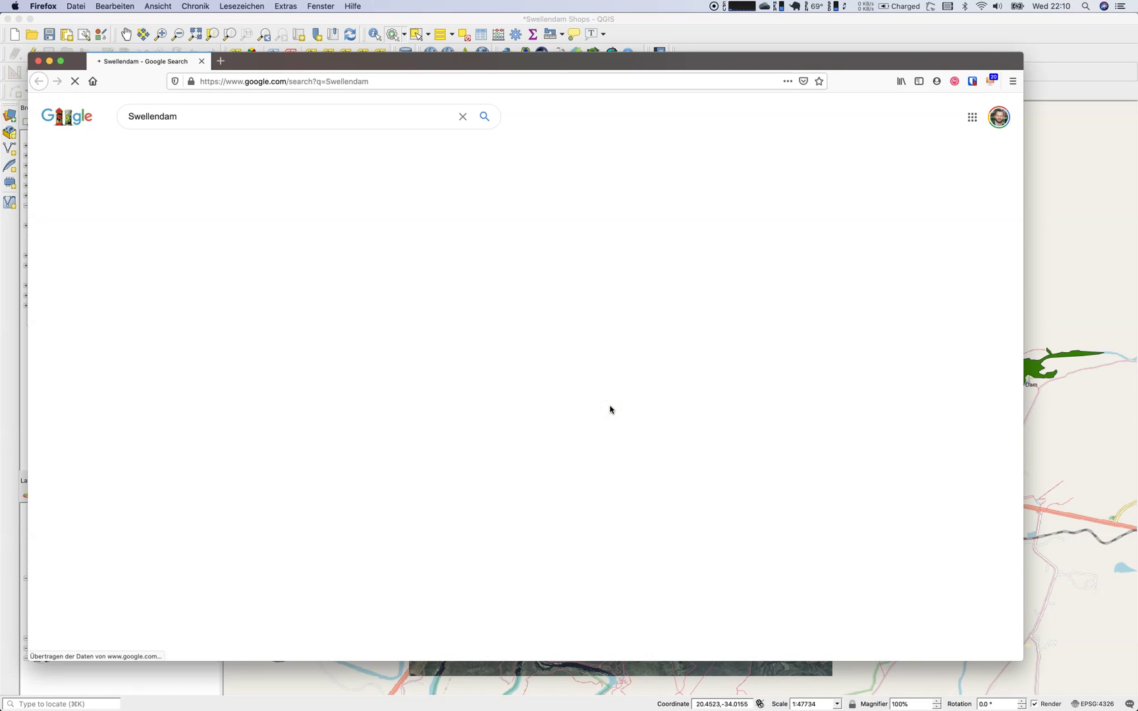
pyautogui.click(491, 309)
pyautogui.click(125, 106)
pyautogui.click(38, 61)
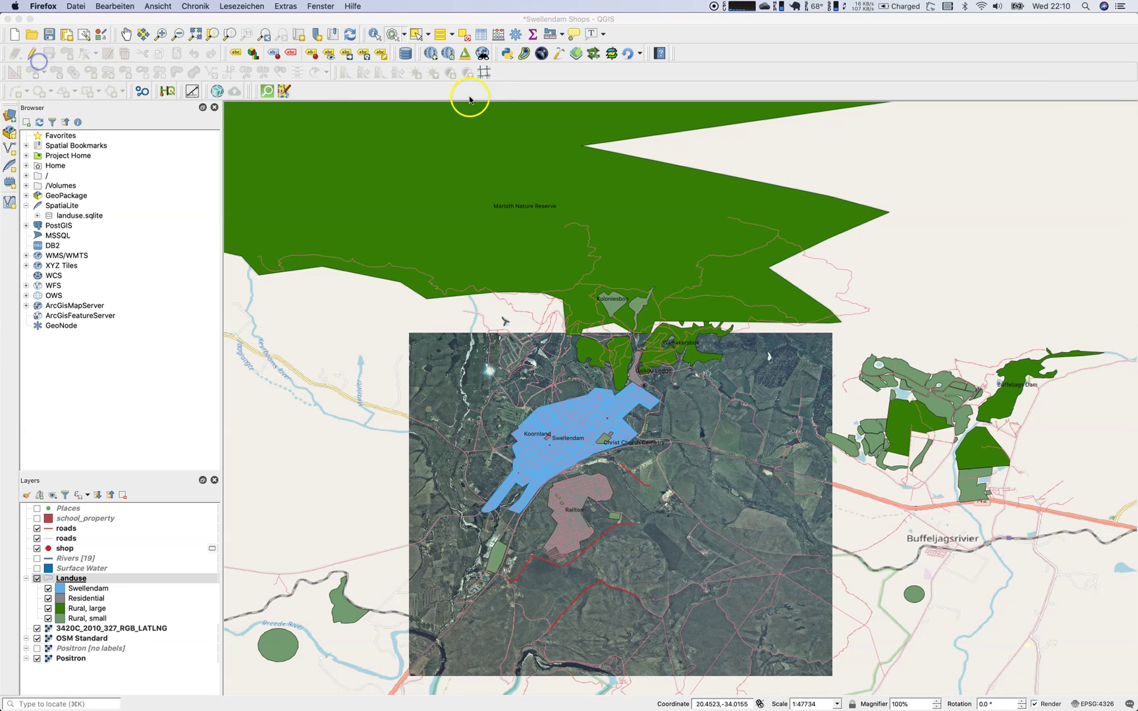
# Search Google for the Railton polygon through the layer action again and close its results page
pyautogui.click(416, 35)
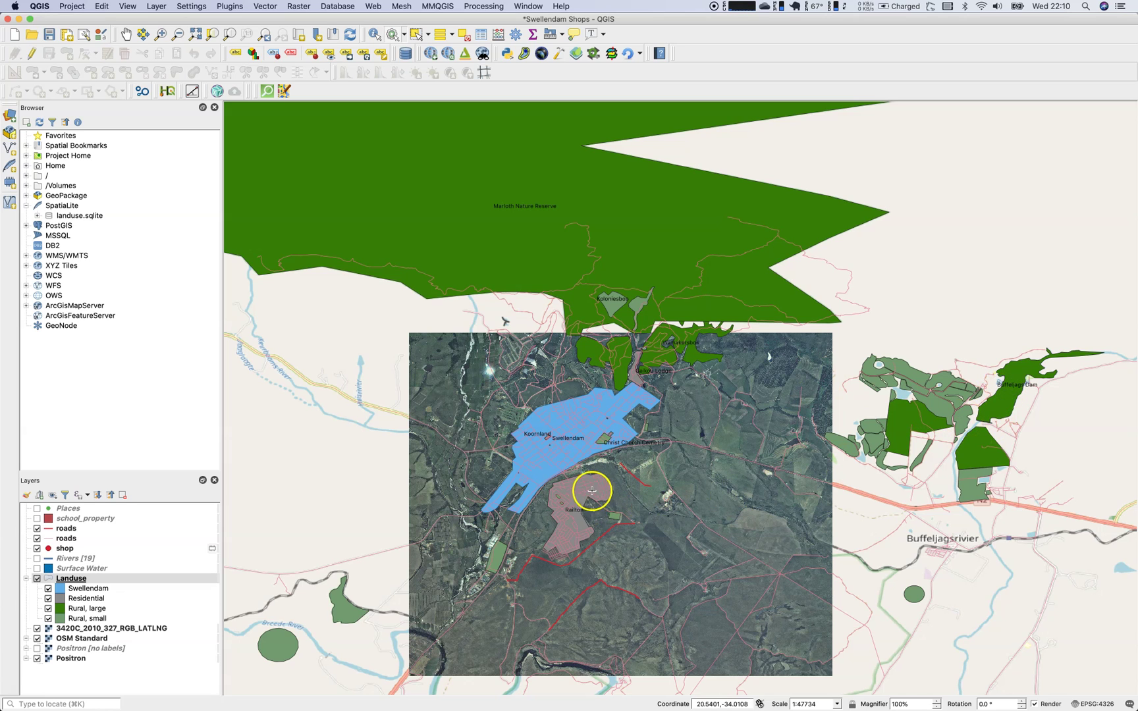
pyautogui.press('super+Tab')
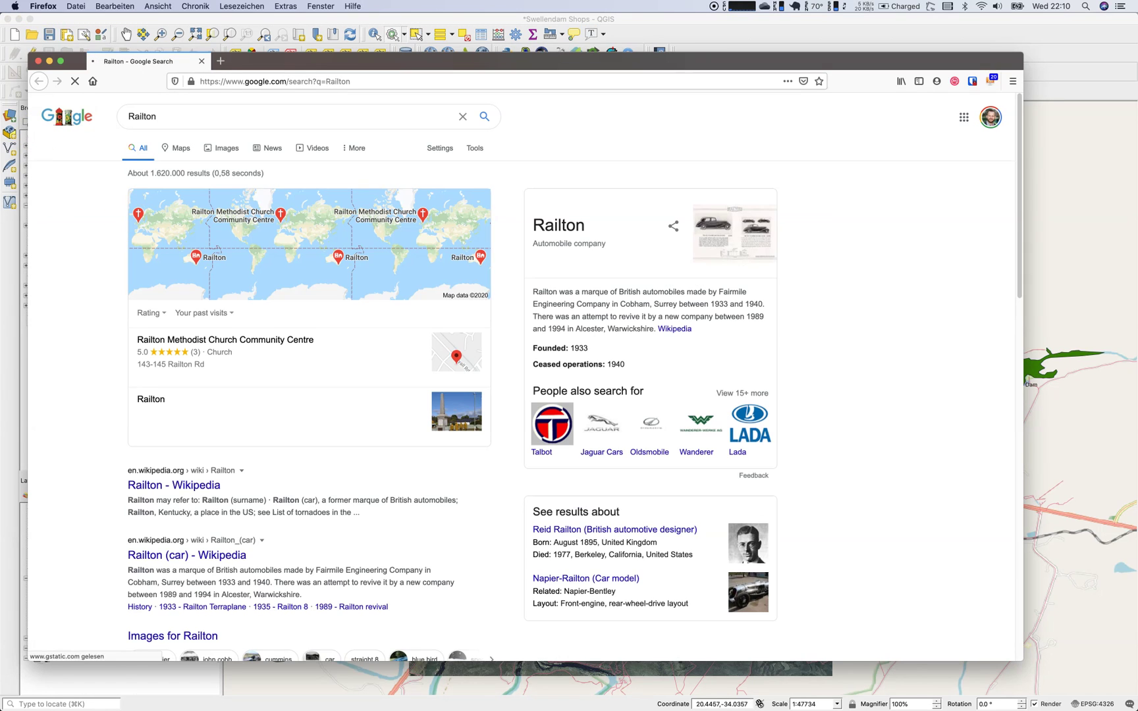
pyautogui.click(39, 61)
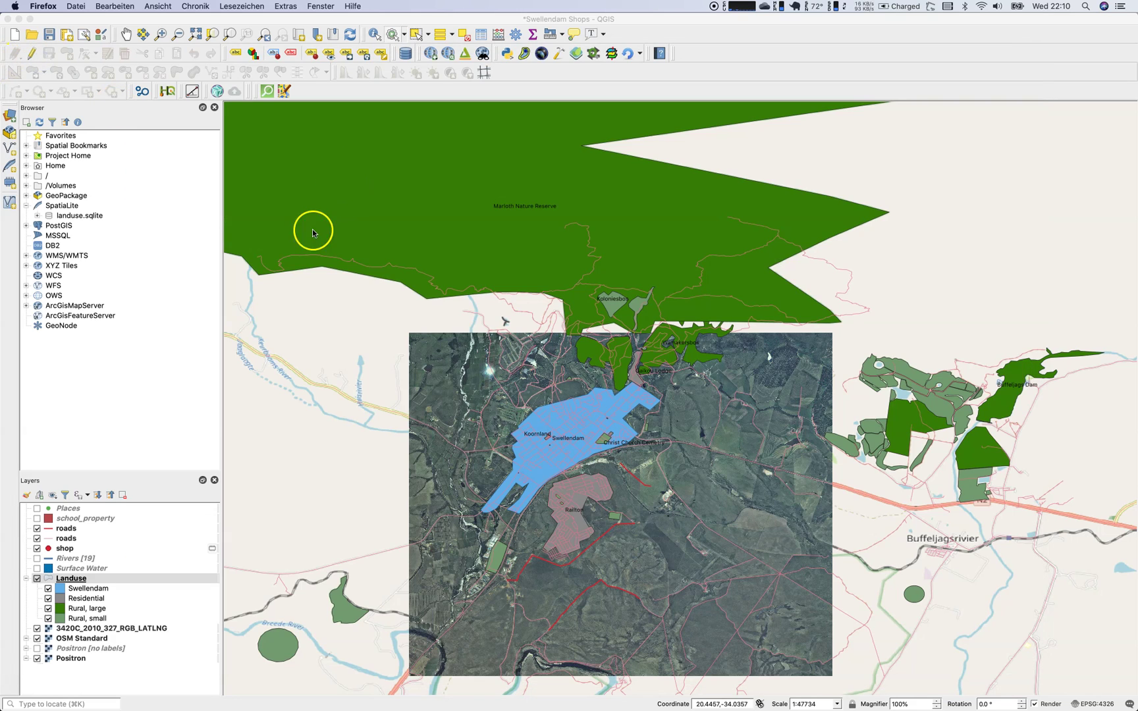
# Try the search google action on the Marloth Nature Reserve polygon
pyautogui.click(550, 220)
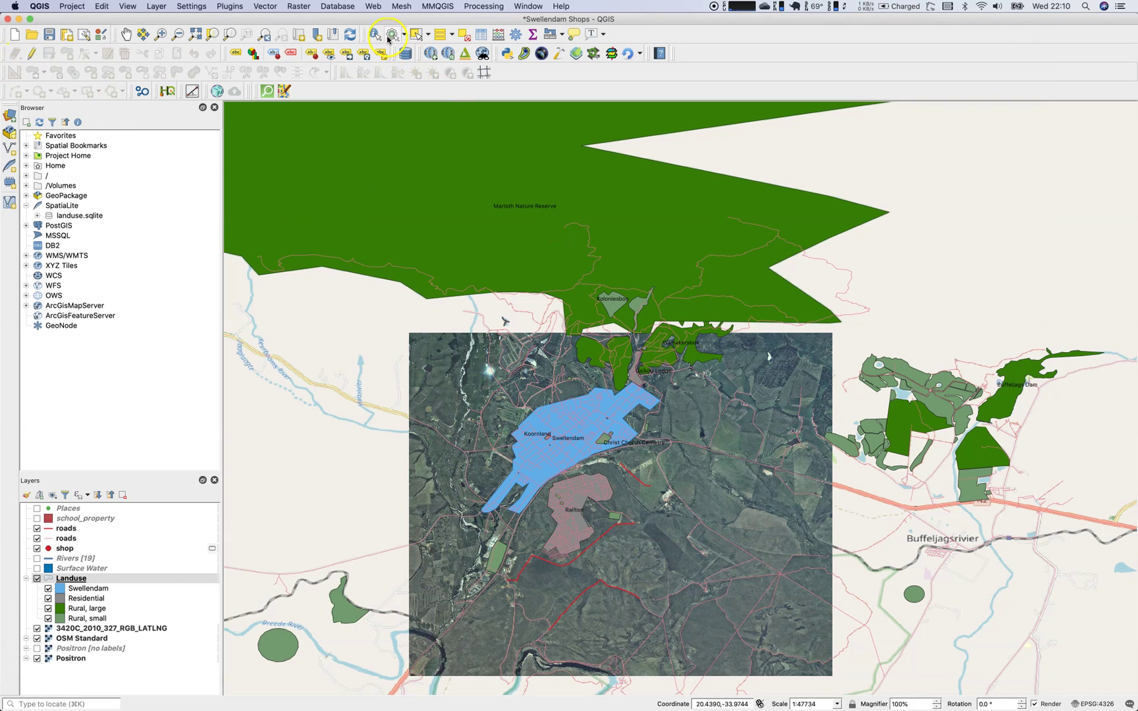
pyautogui.click(542, 215)
pyautogui.click(374, 76)
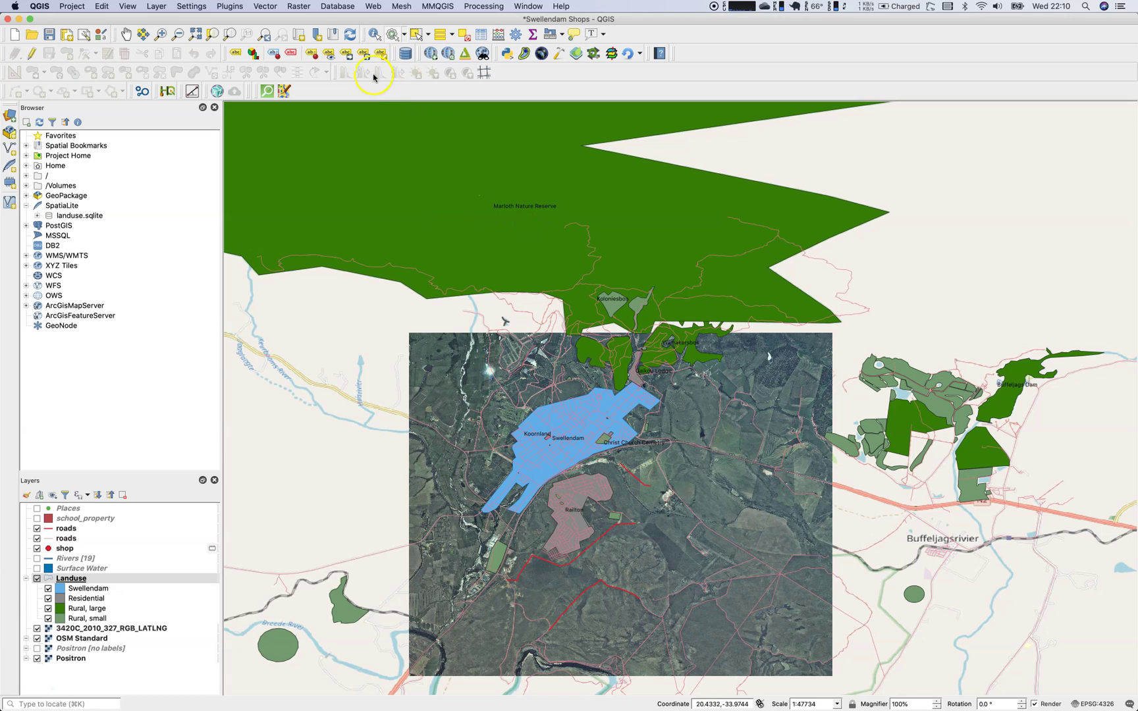
pyautogui.click(399, 33)
pyautogui.click(506, 212)
# Run the search google action on the Koloniesbos polygon, choosing a single feature, and close its results page
pyautogui.click(614, 301)
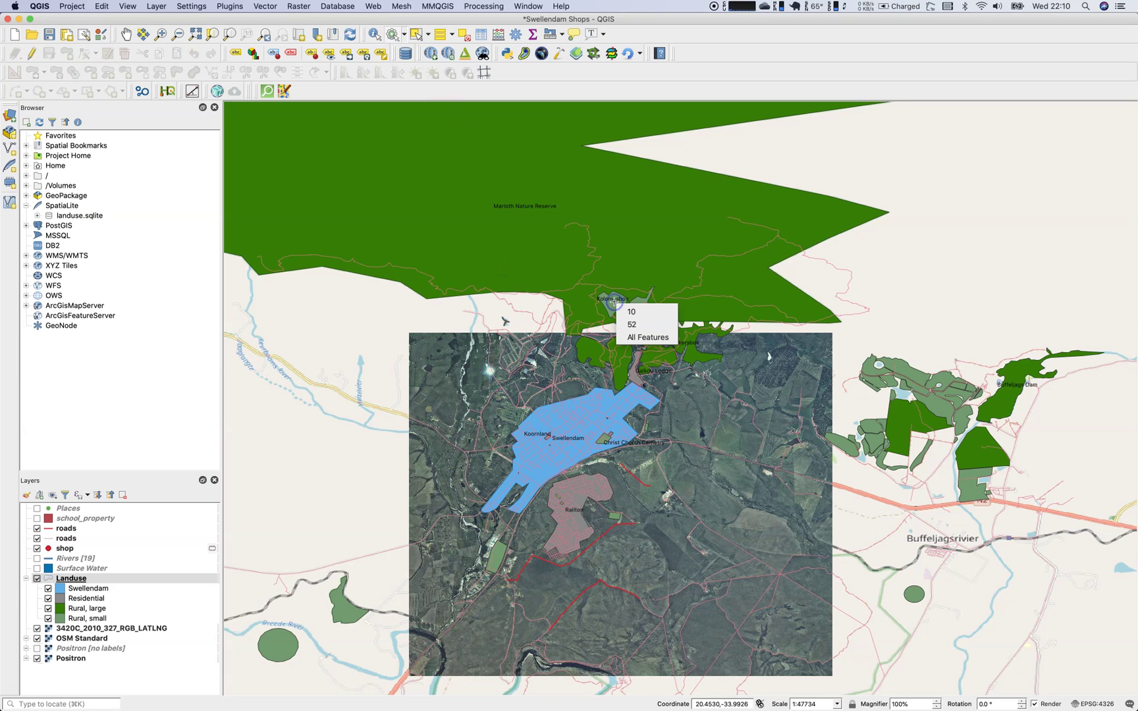
pyautogui.click(629, 311)
pyautogui.click(624, 258)
pyautogui.click(616, 302)
pyautogui.click(627, 334)
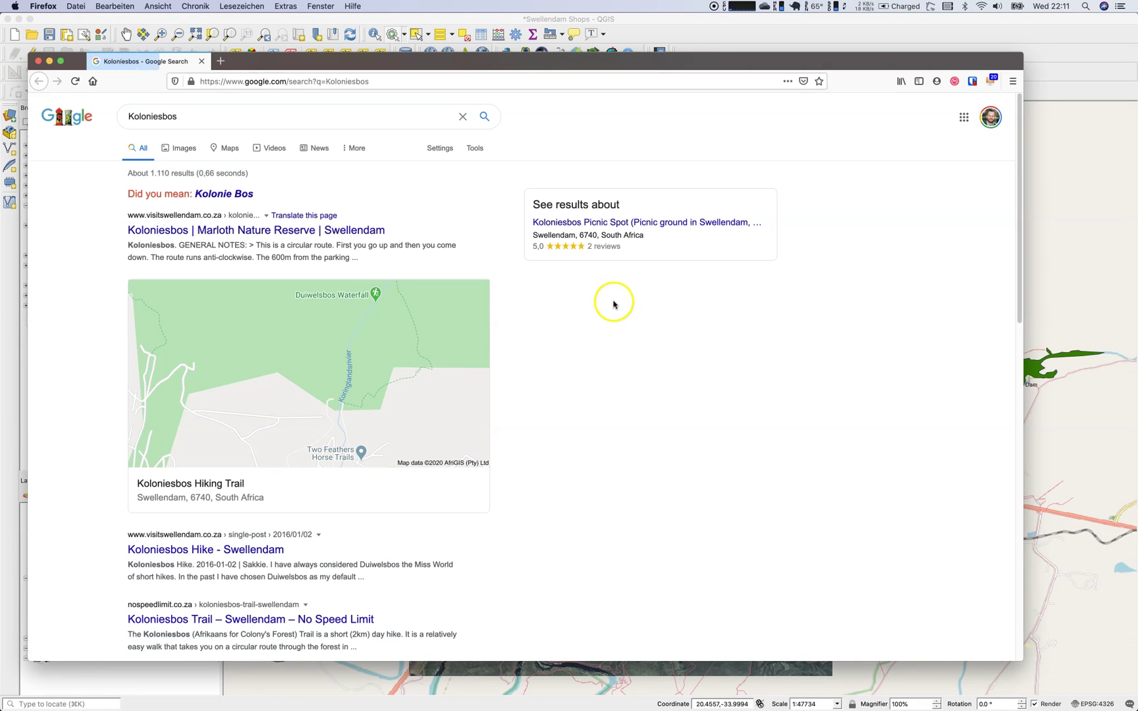
pyautogui.click(39, 61)
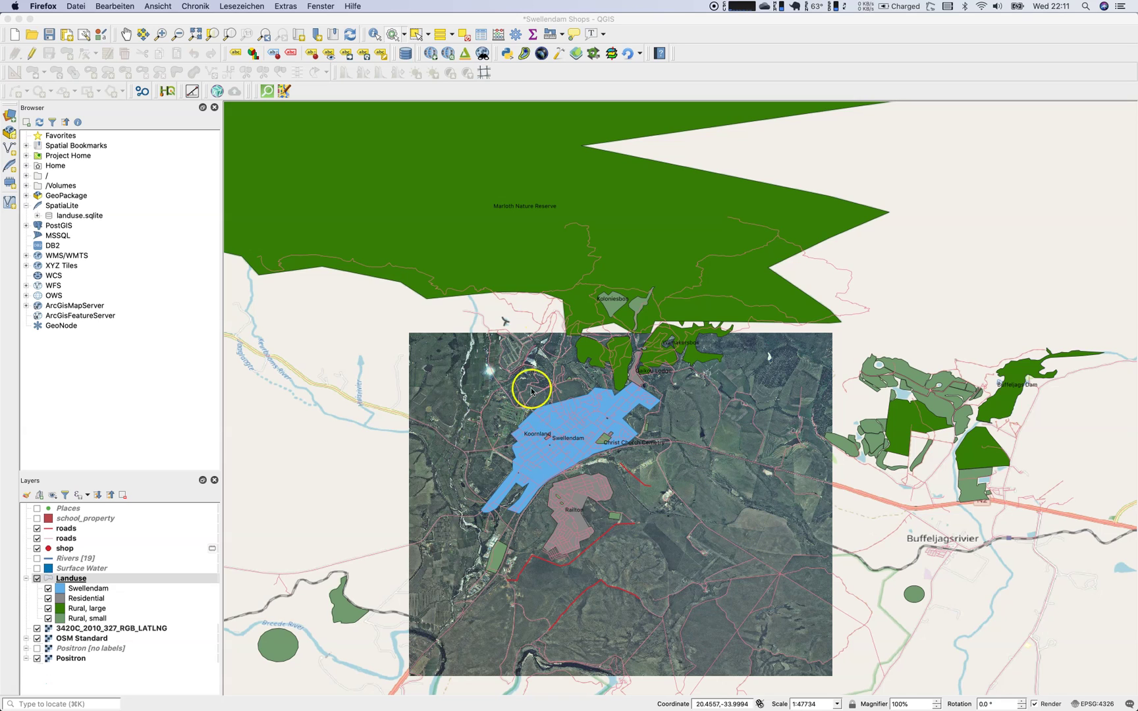
# Run the search google action on the Swellendam polygon and close the Firefox results window
pyautogui.click(400, 37)
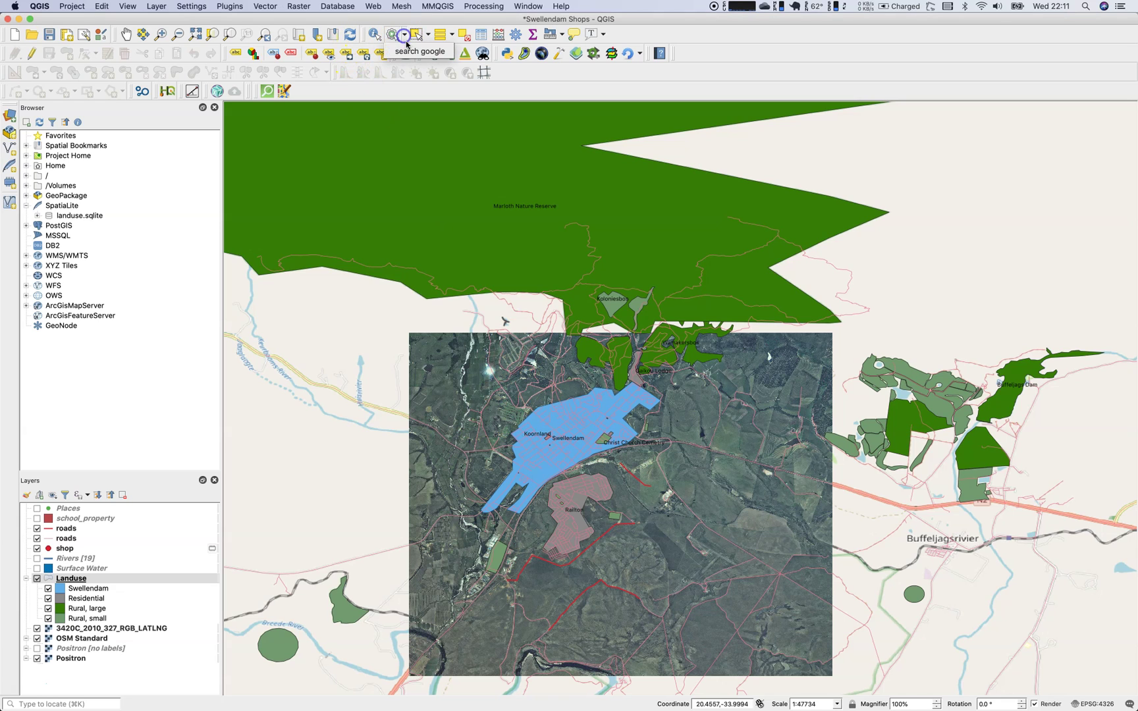
pyautogui.click(543, 427)
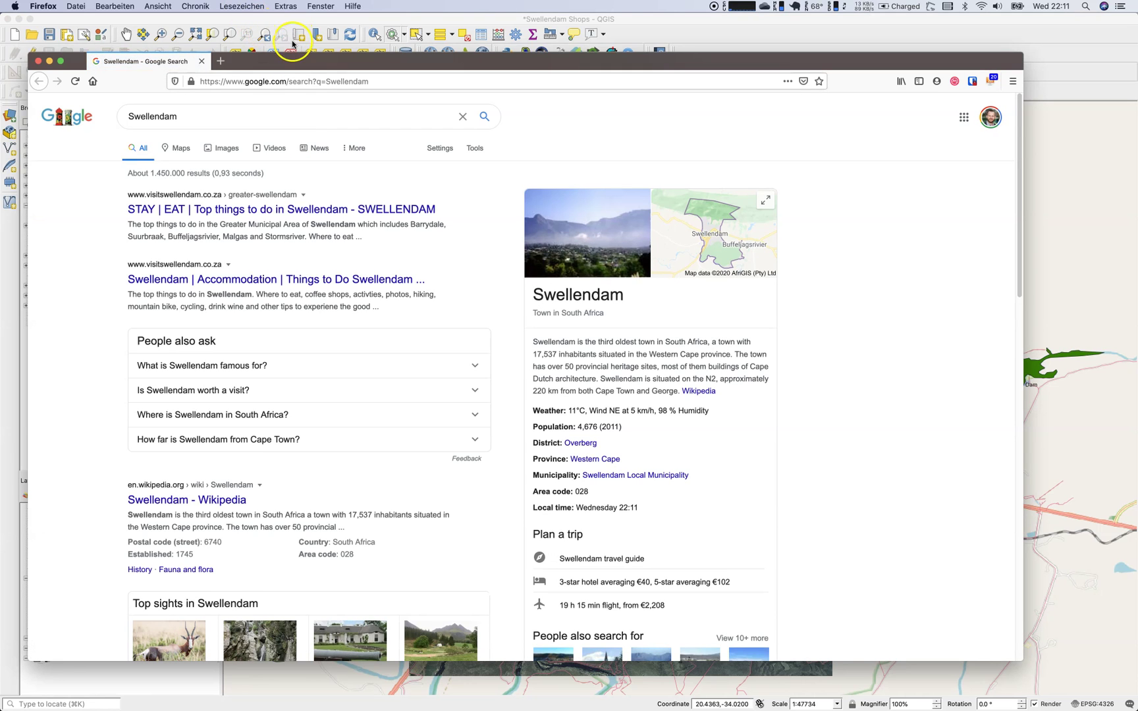
pyautogui.click(38, 60)
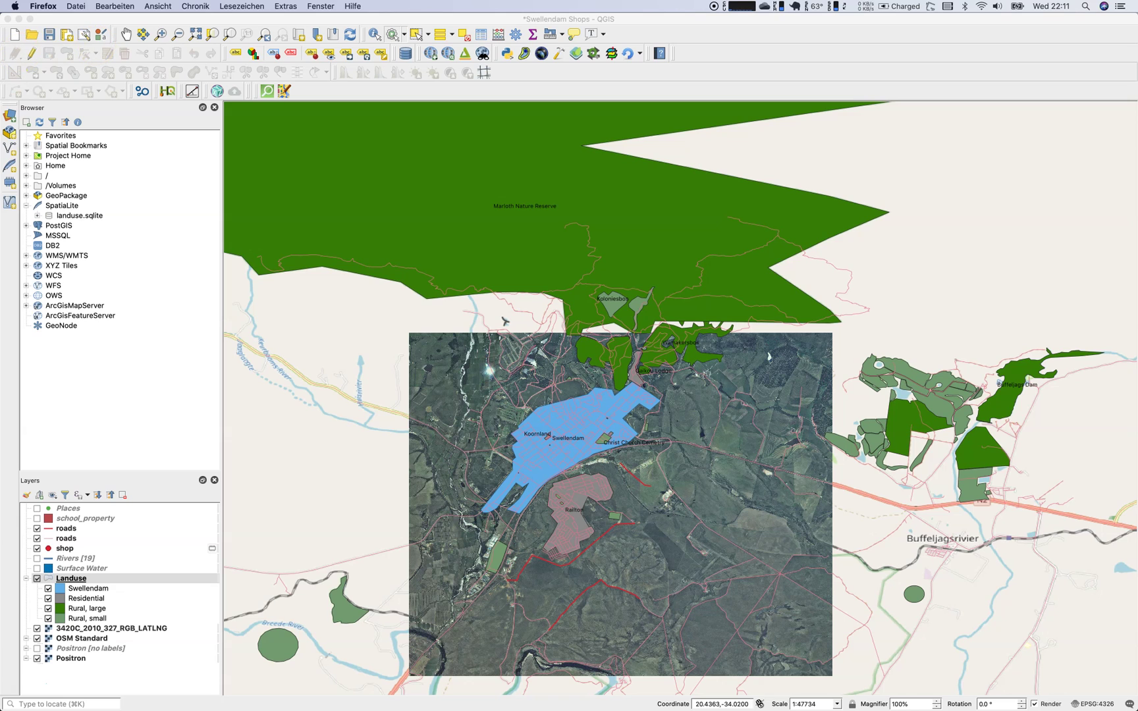
# Add a new action to the Landuse layer with type Python and description search Wiki
pyautogui.doubleClick(79, 580)
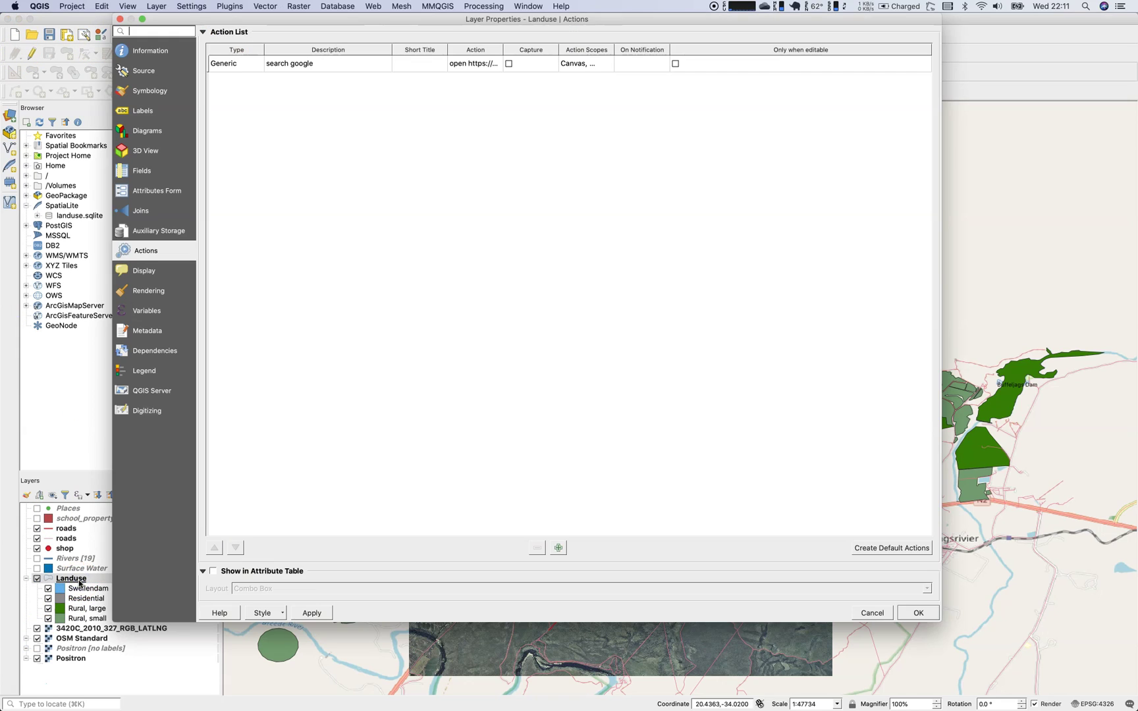
pyautogui.click(560, 548)
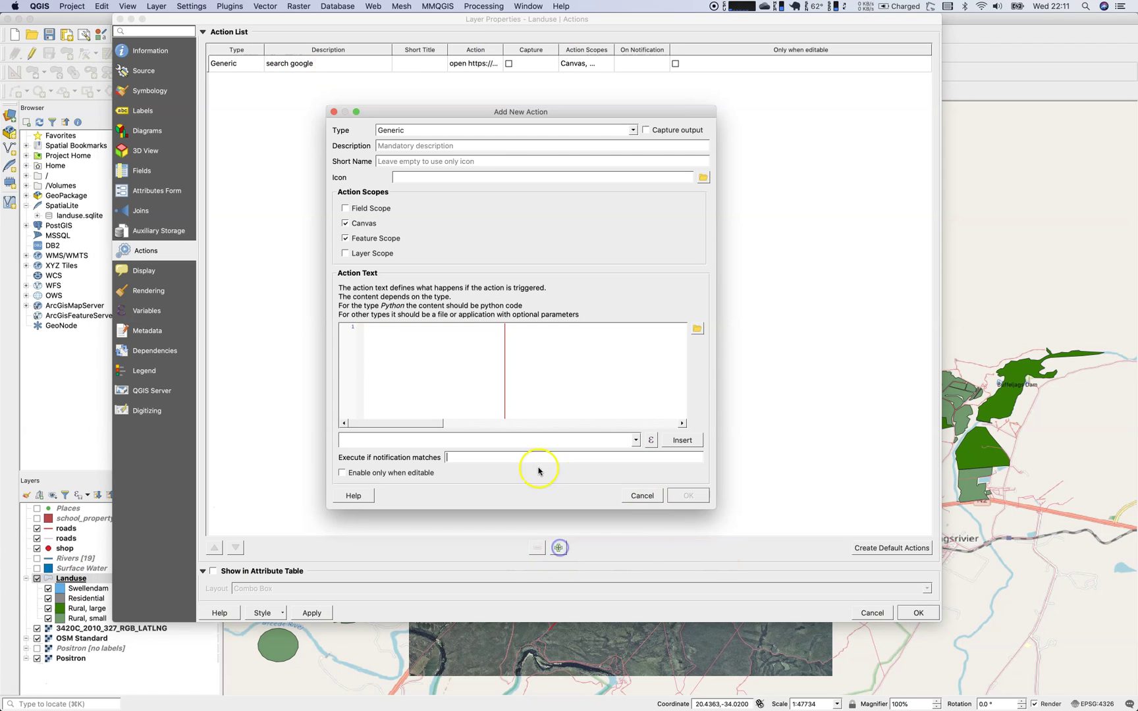
pyautogui.click(455, 133)
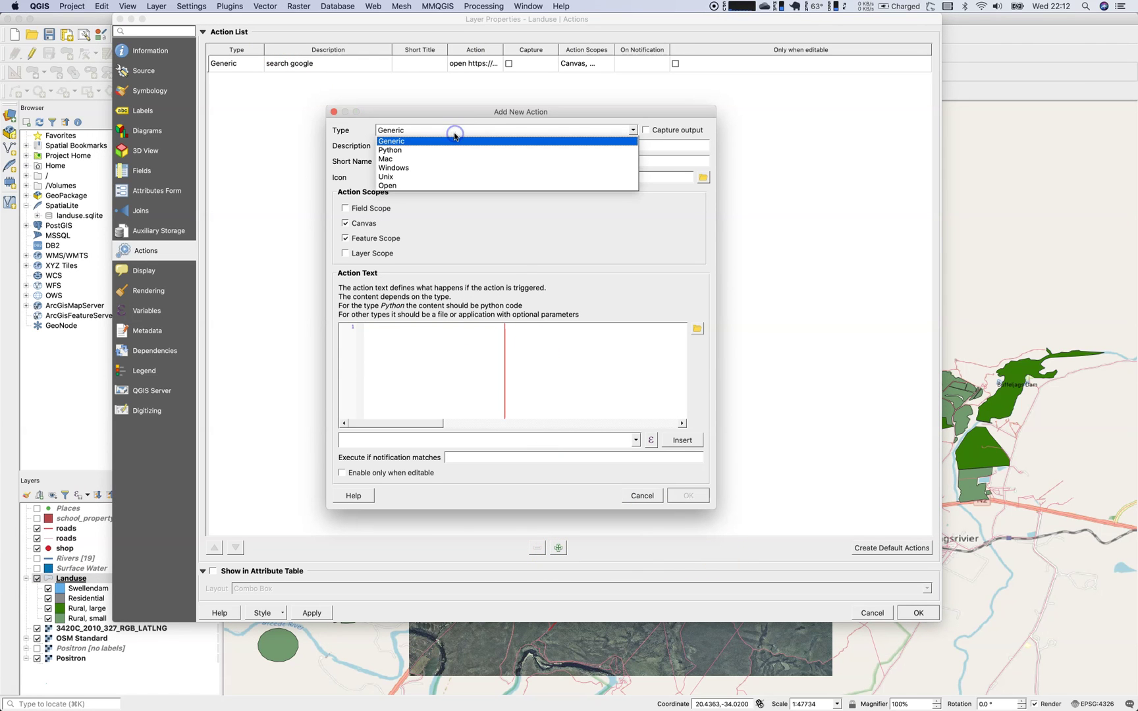
pyautogui.click(459, 153)
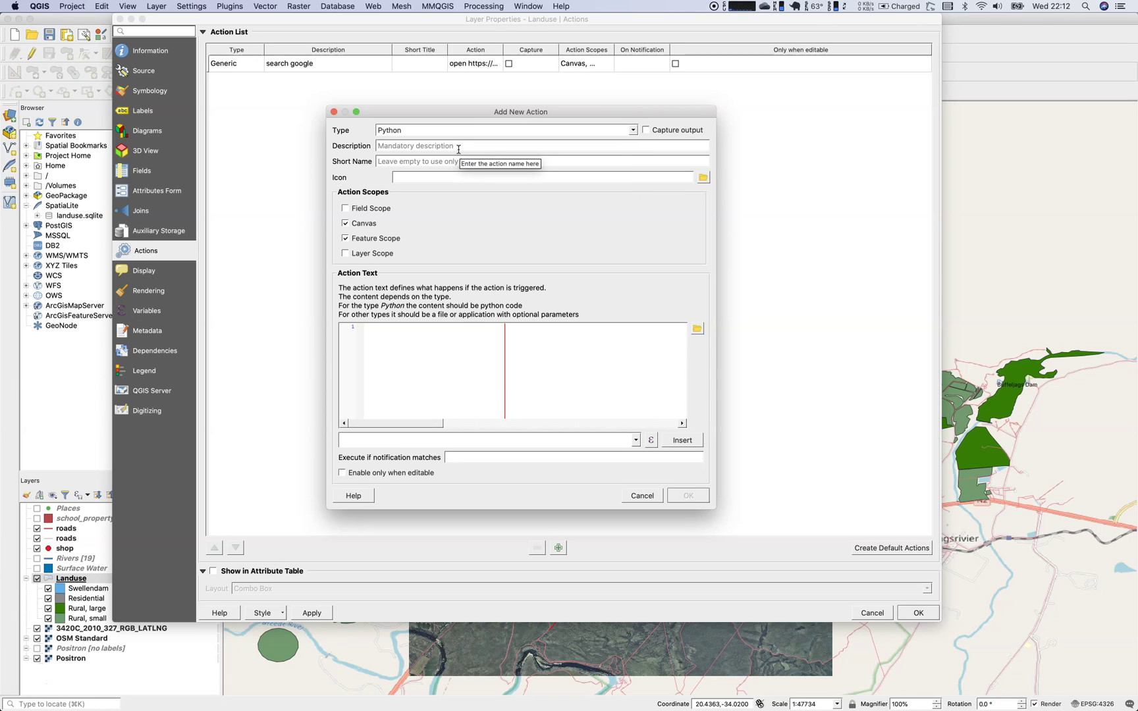
pyautogui.click(459, 150)
pyautogui.write('se')
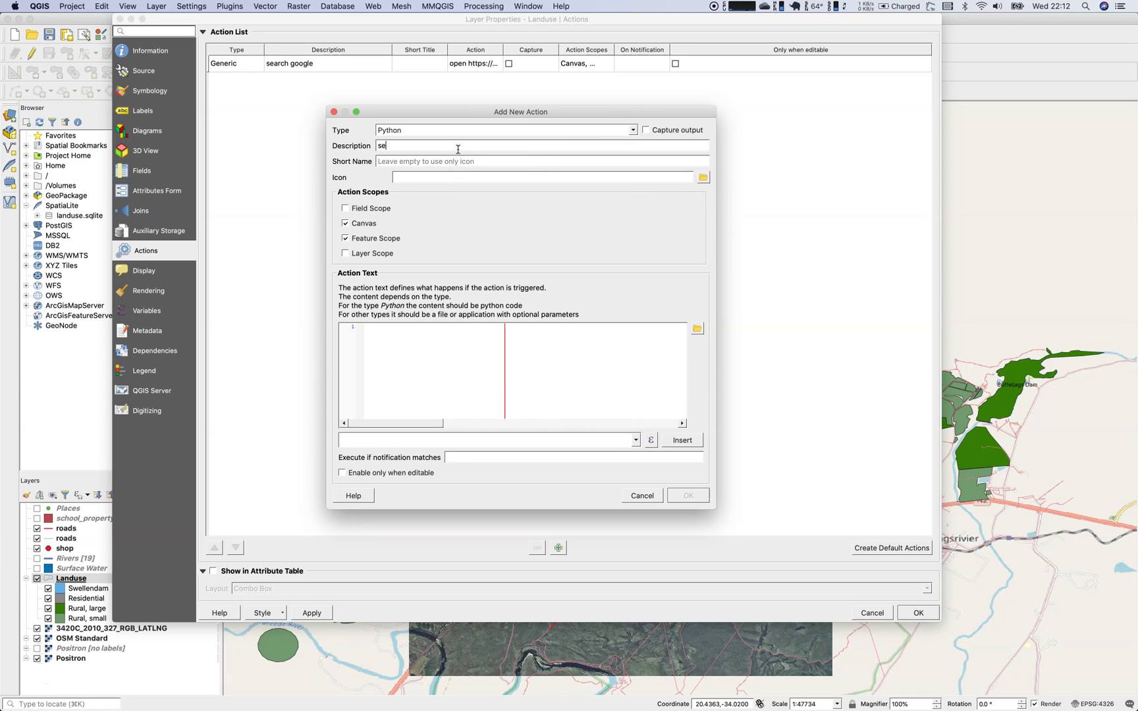
pyautogui.write('arch Wiki')
# Copy the five-line Python QWebView script for Wikipedia from lesson_6_4 in Atom into the action text in QGIS
pyautogui.click(433, 354)
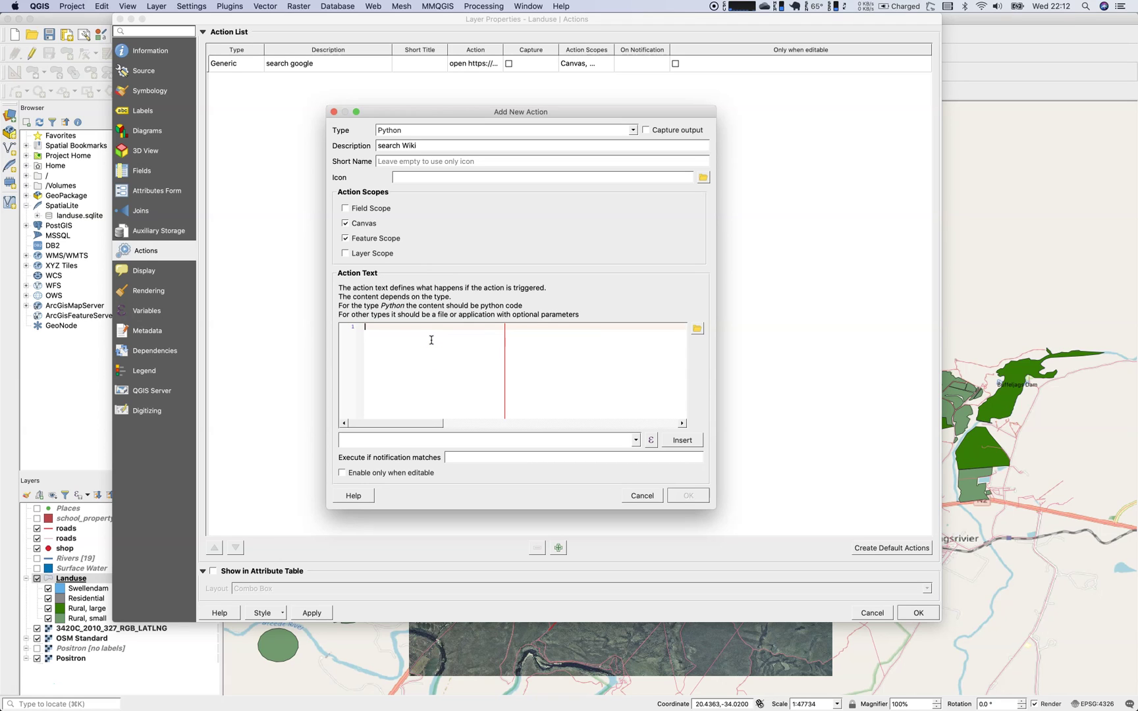
pyautogui.press('super+Tab')
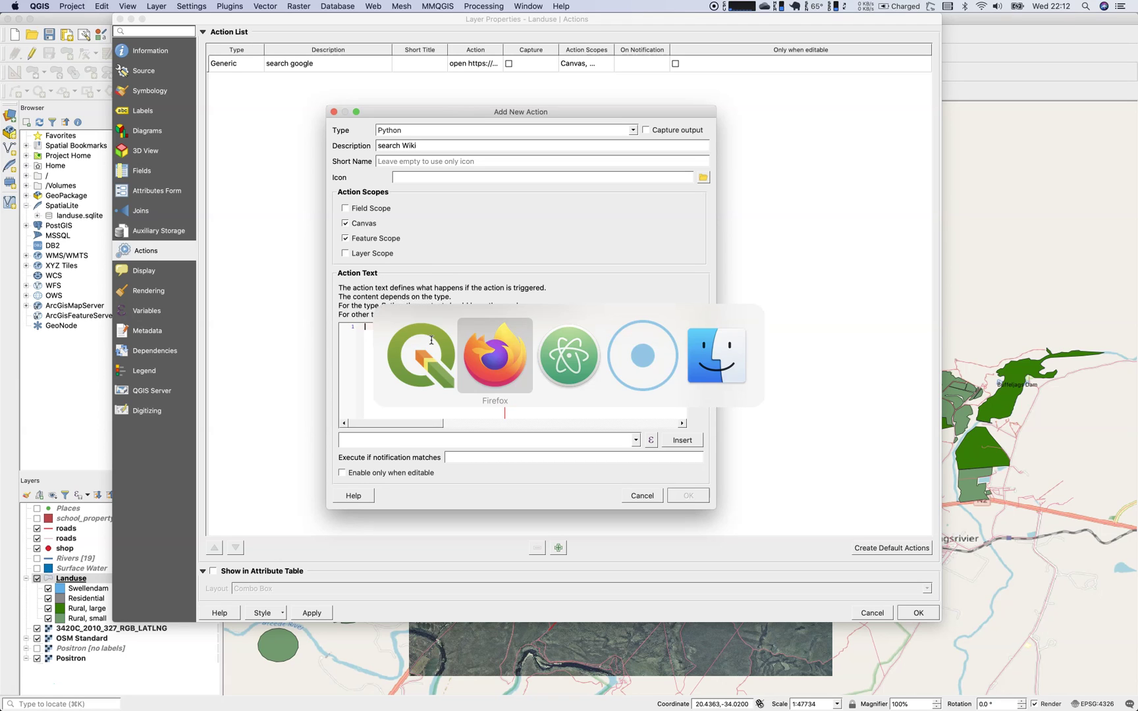
pyautogui.press('super+Tab')
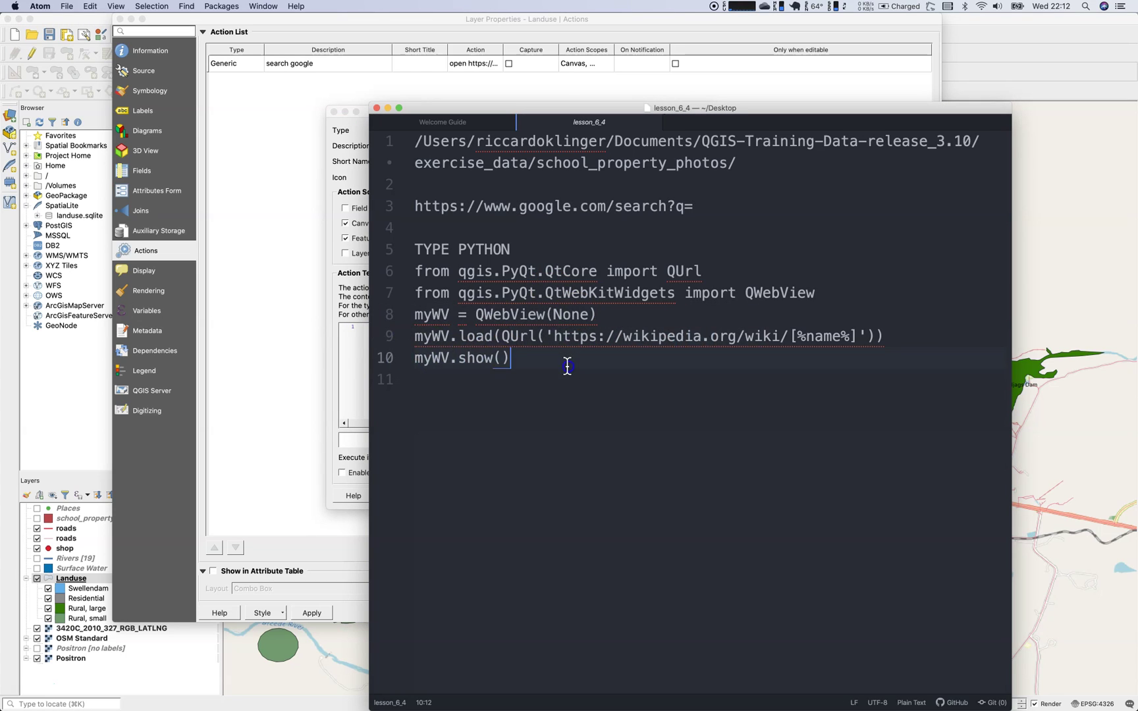
pyautogui.moveTo(564, 368); pyautogui.dragTo(409, 269)
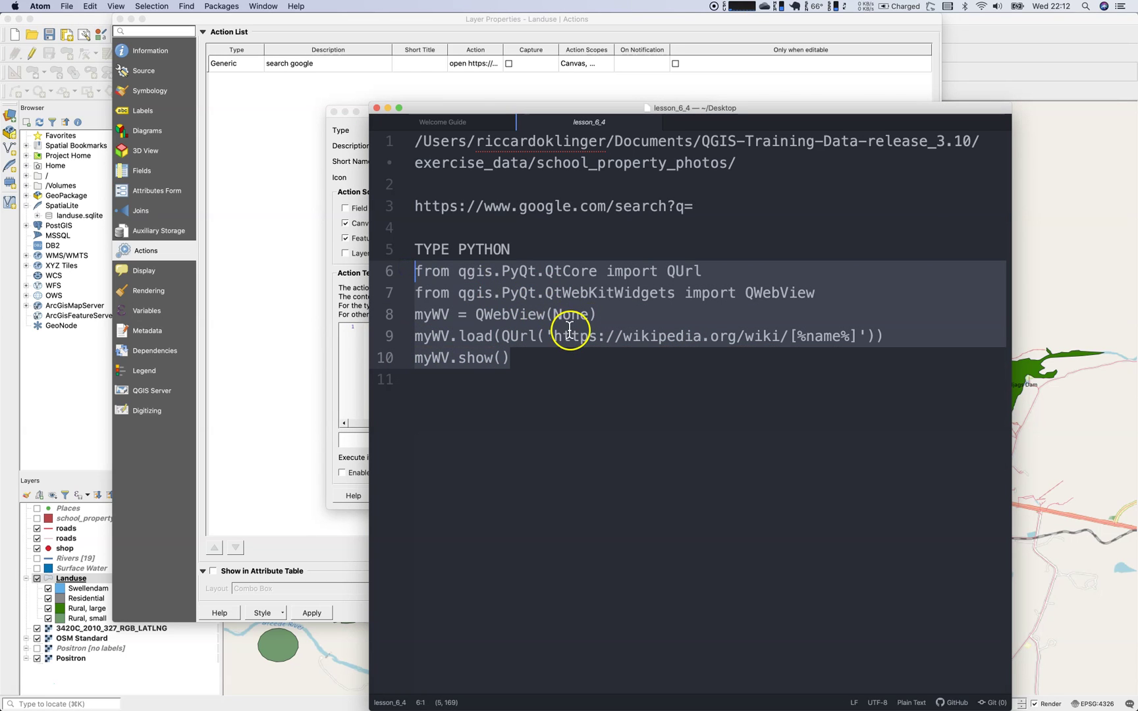
pyautogui.press('super+c')
pyautogui.press('super+Tab')
pyautogui.click(421, 356)
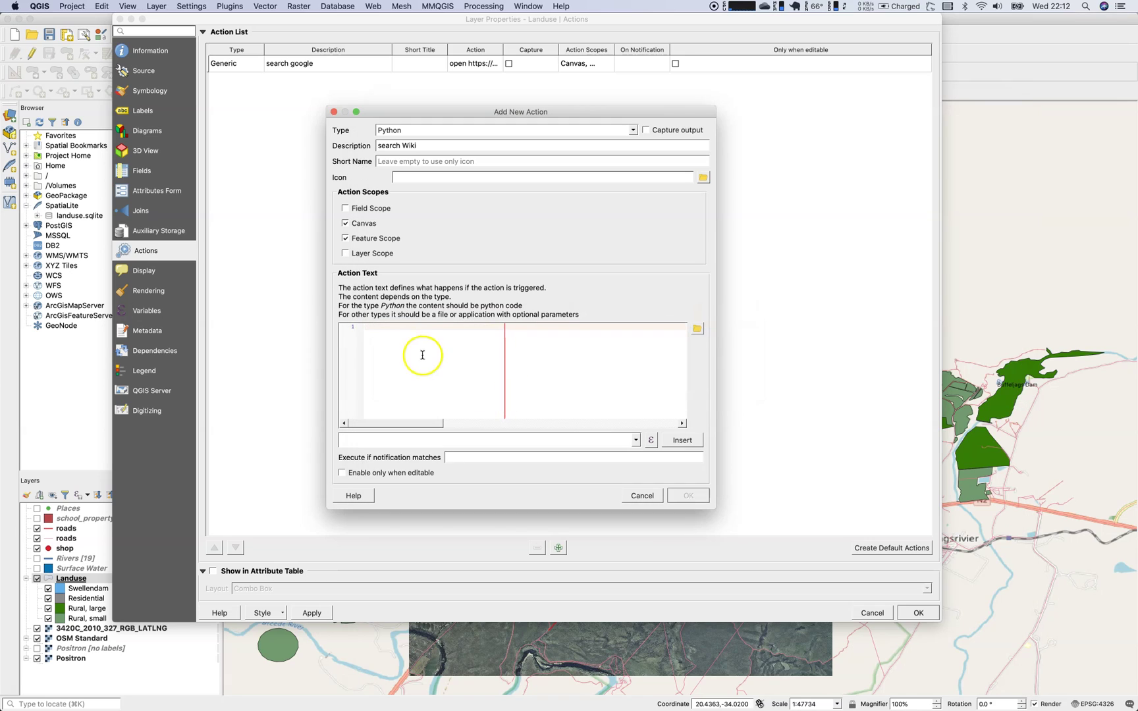
pyautogui.press('super+v')
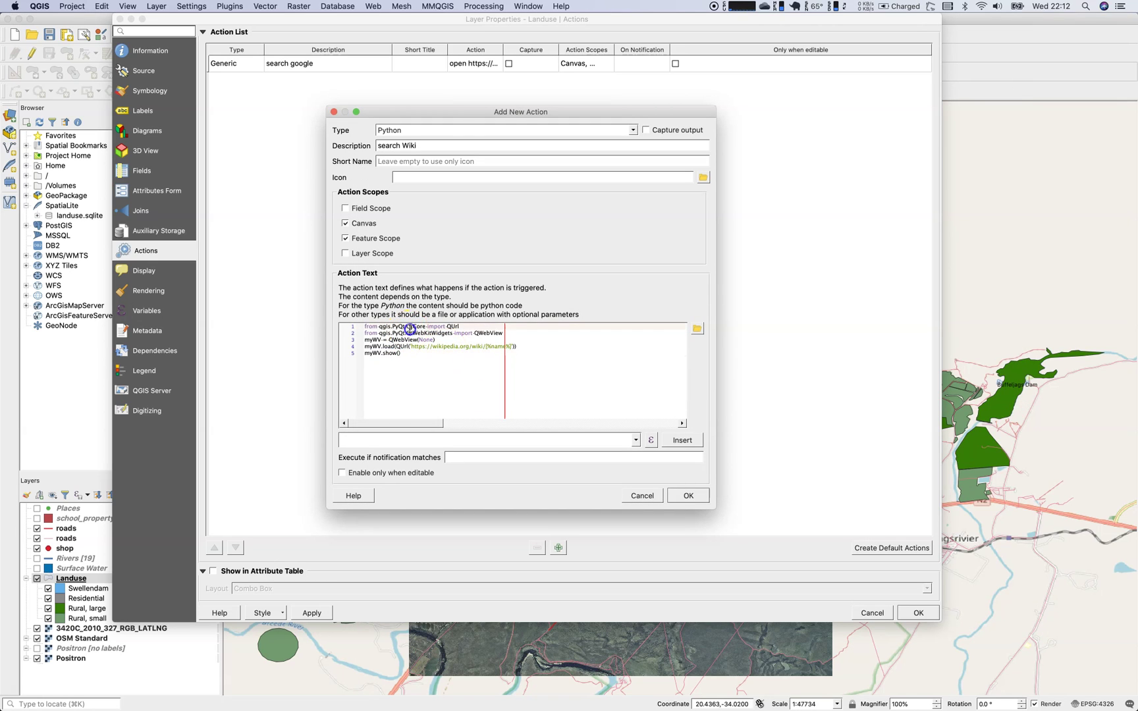
pyautogui.moveTo(409, 326); pyautogui.dragTo(501, 330)
pyautogui.click(491, 326)
pyautogui.click(397, 341)
pyautogui.click(394, 347)
pyautogui.moveTo(395, 348); pyautogui.dragTo(467, 348)
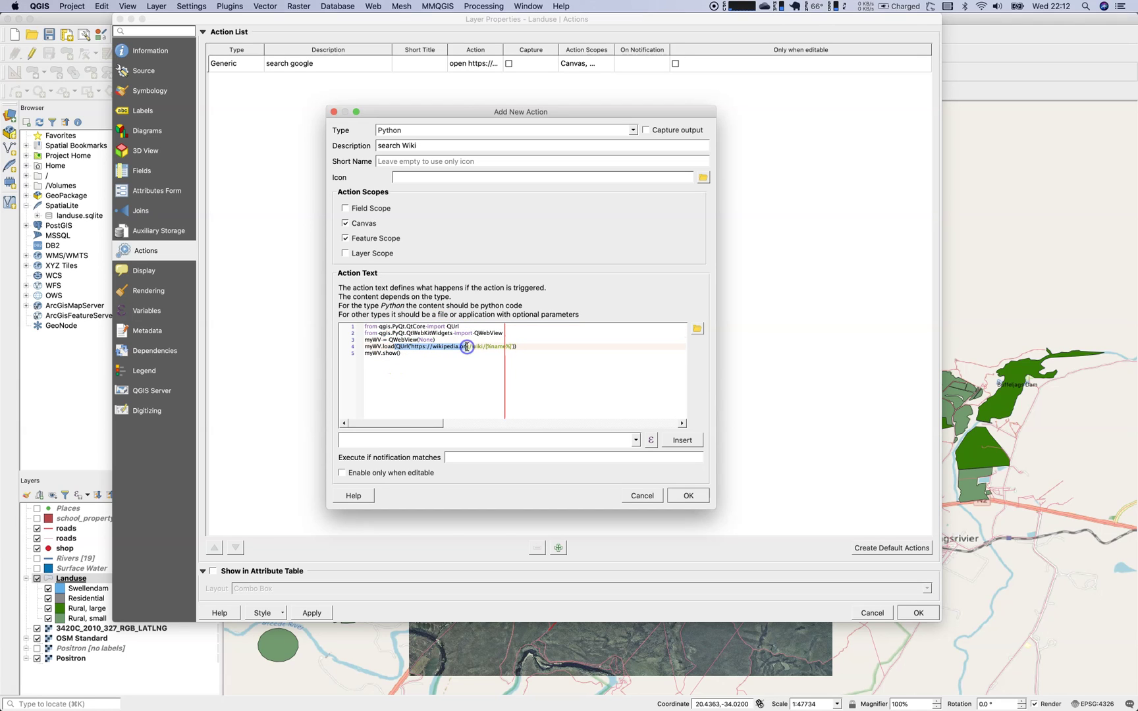
pyautogui.click(448, 347)
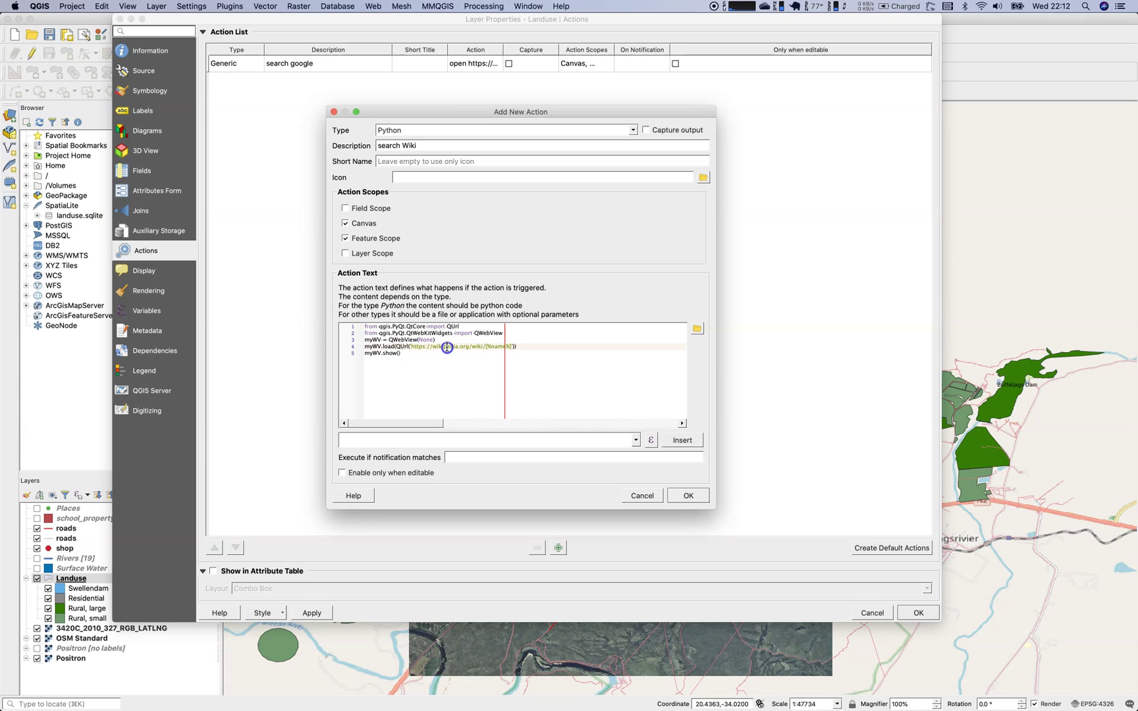
pyautogui.click(483, 347)
pyautogui.click(493, 347)
pyautogui.click(468, 348)
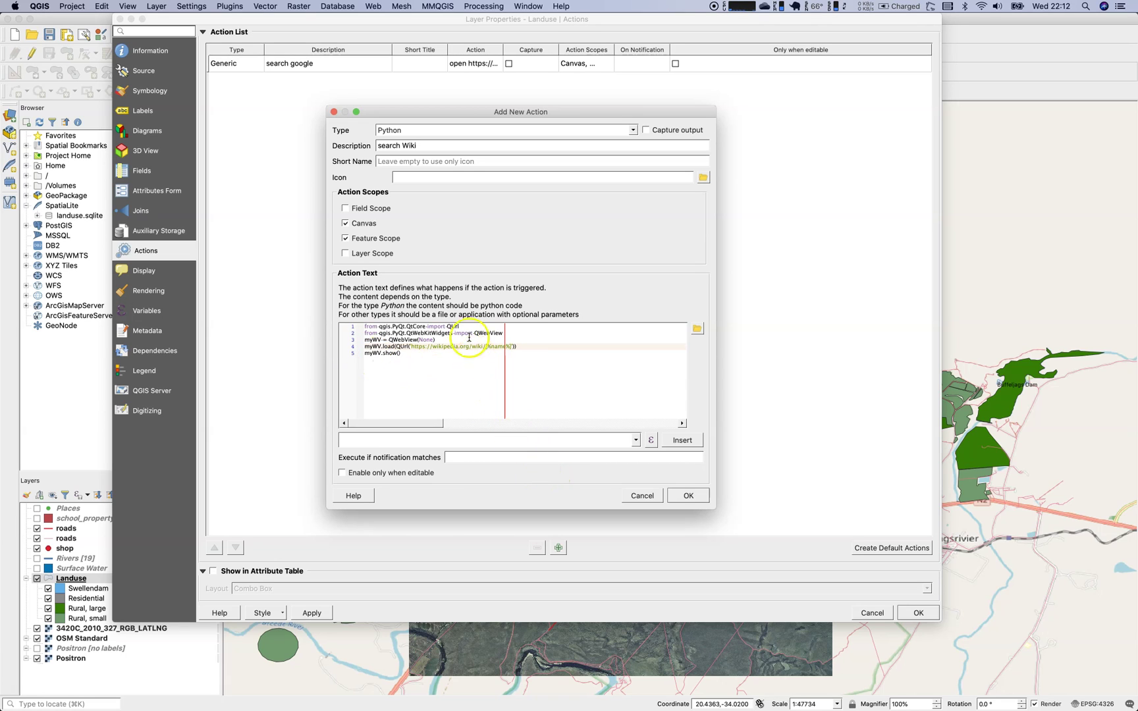
pyautogui.click(688, 497)
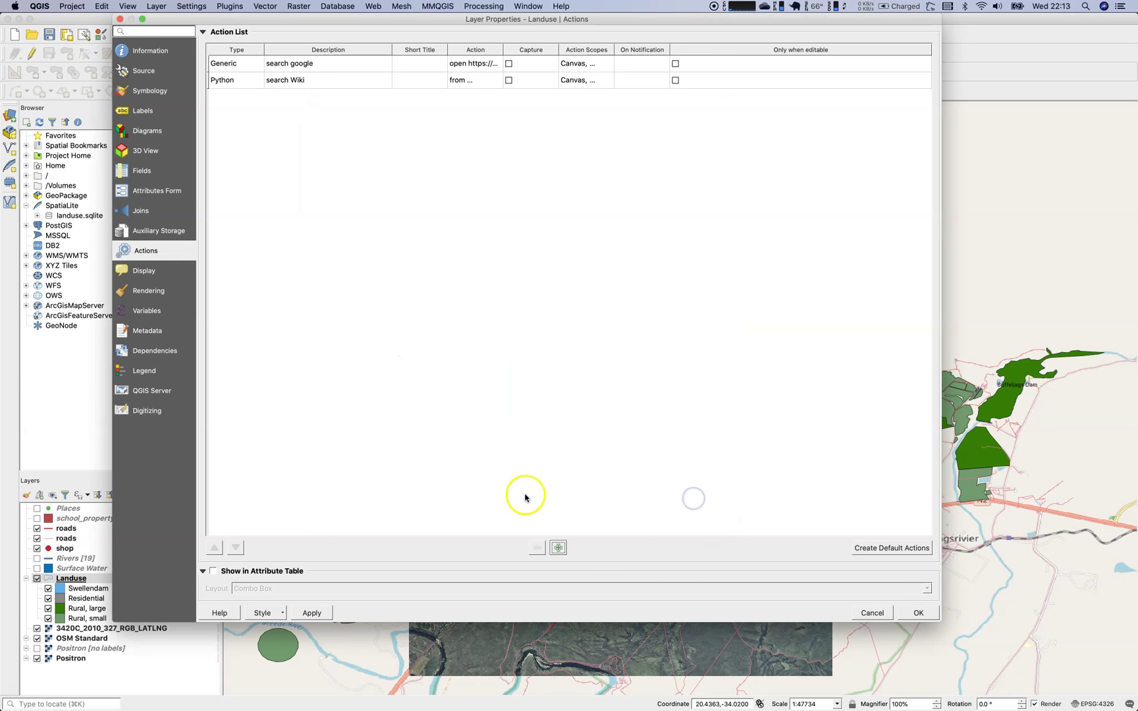
pyautogui.click(937, 613)
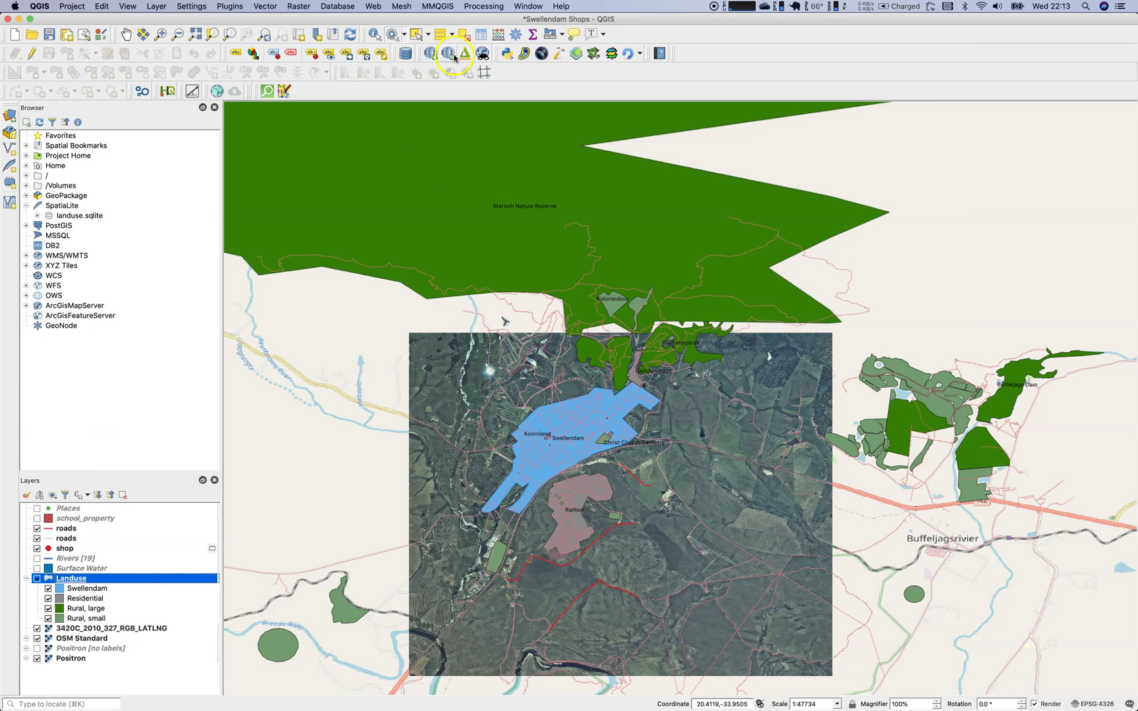
# Run the search Wiki action on the Swellendam and Railton polygons and close each Wikipedia window
pyautogui.click(404, 36)
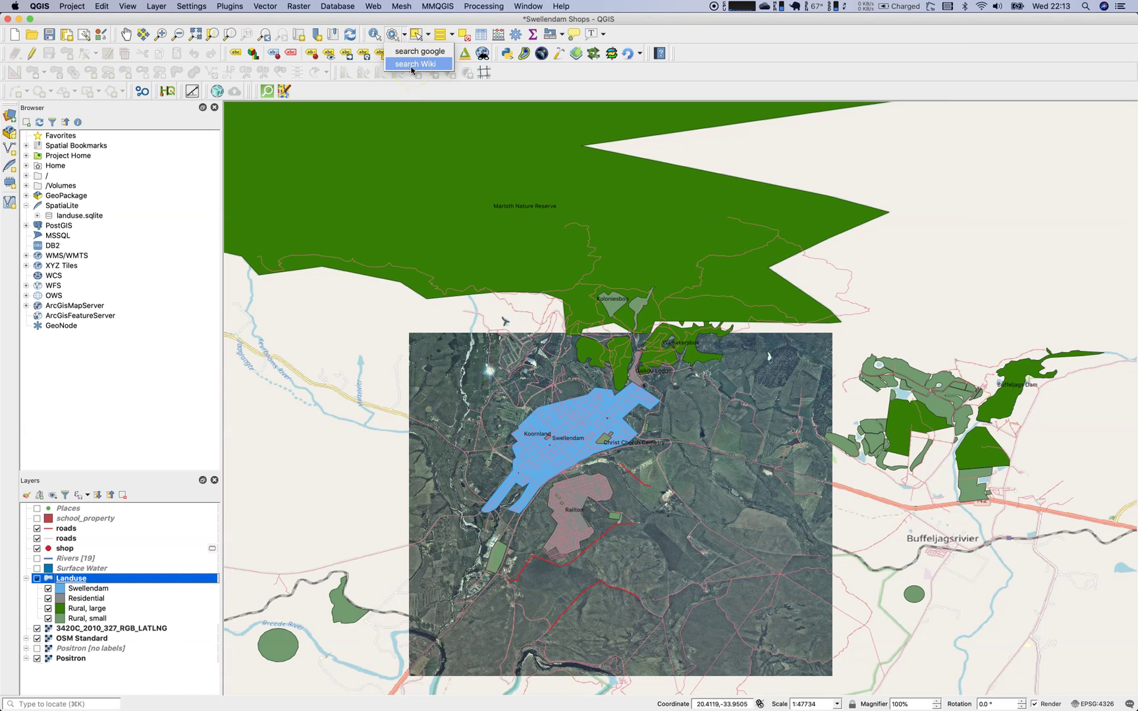
pyautogui.click(411, 64)
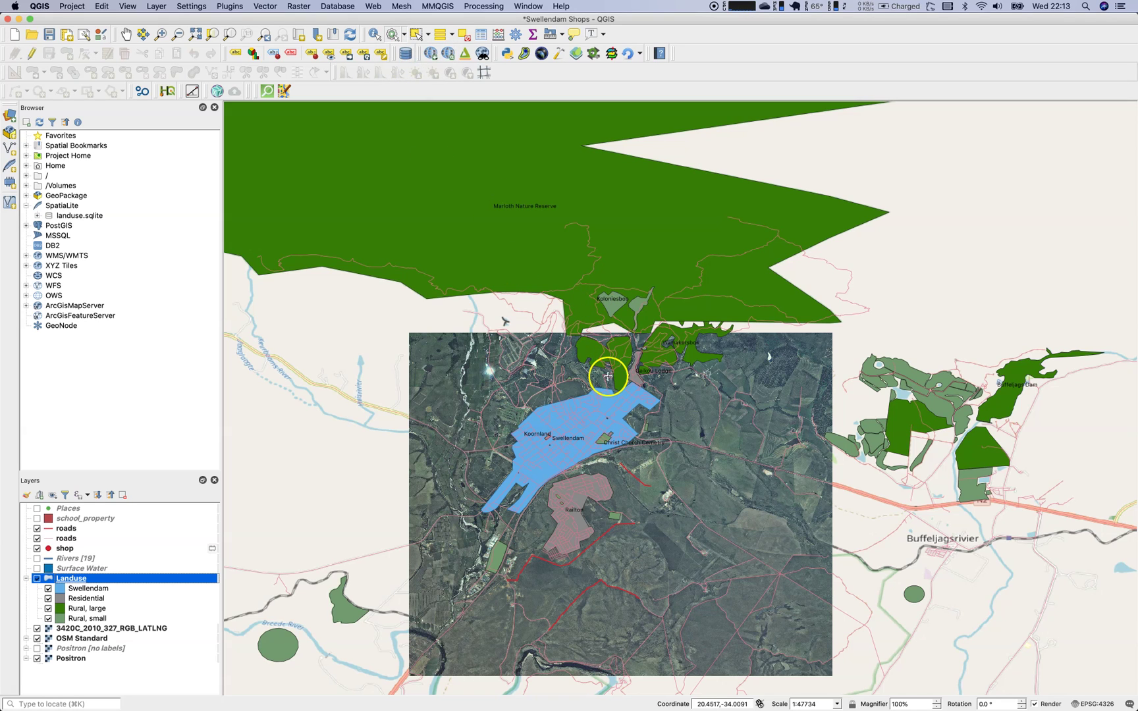
pyautogui.click(610, 402)
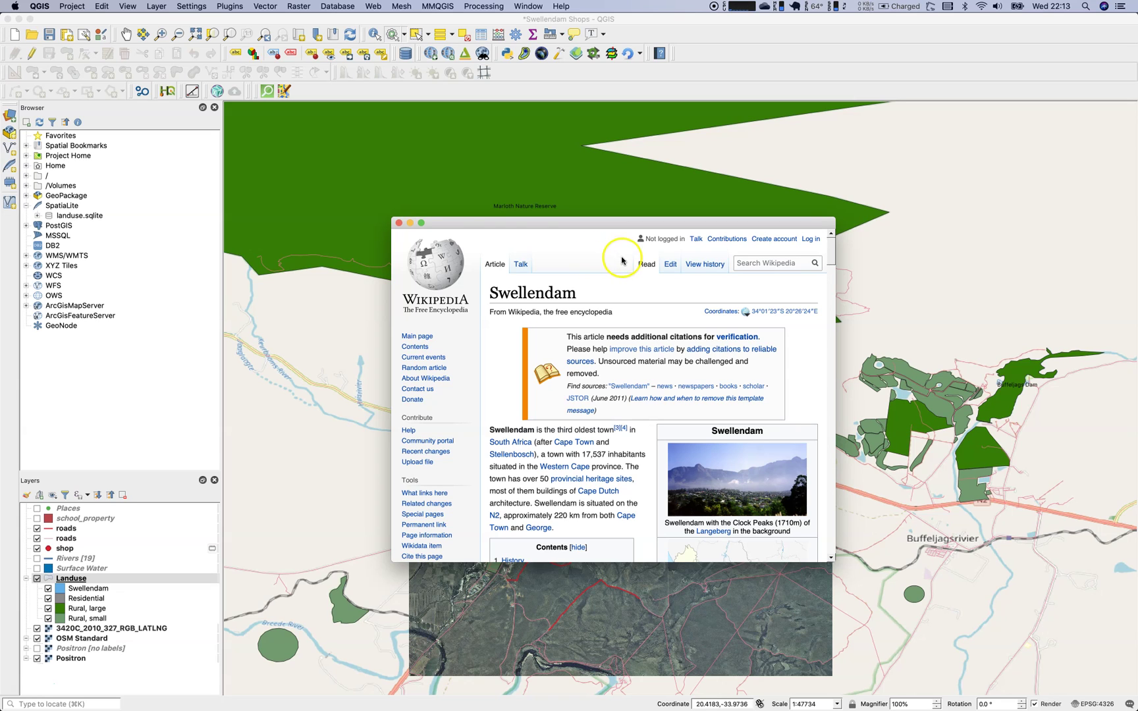
pyautogui.click(398, 222)
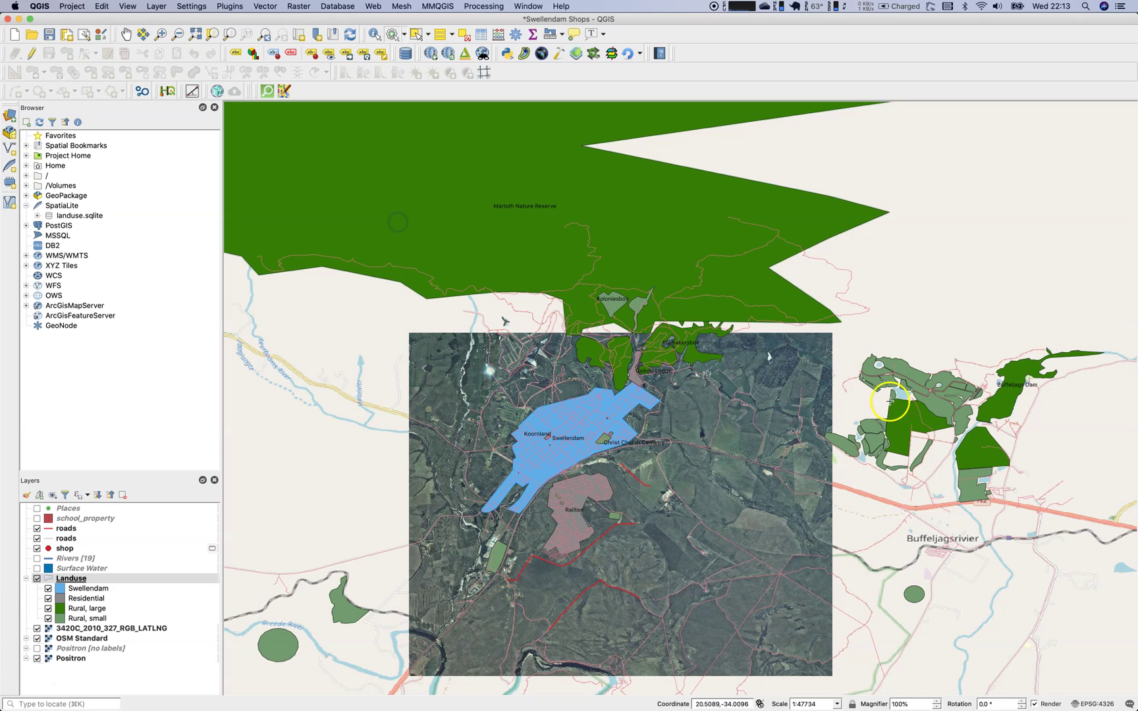
pyautogui.click(582, 522)
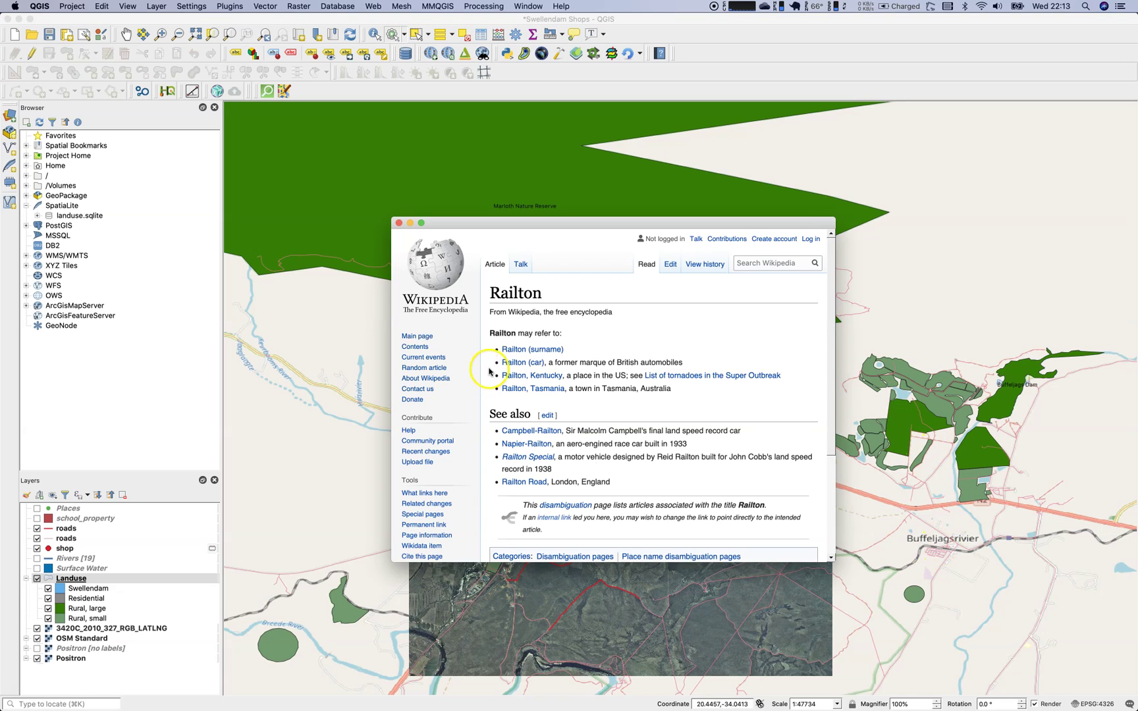
pyautogui.click(399, 224)
# Switch back to the search google action, test it on the Koloniesbos and Swellendam polygons and close both results pages
pyautogui.click(403, 34)
pyautogui.click(398, 56)
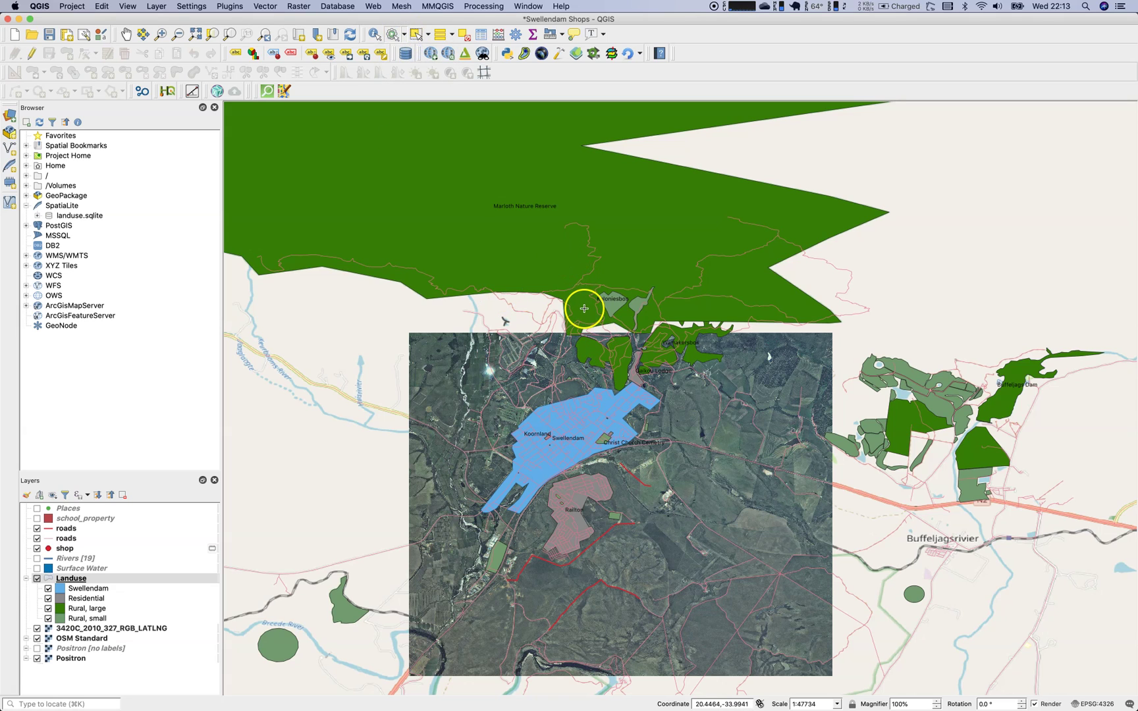
pyautogui.click(467, 240)
pyautogui.click(622, 313)
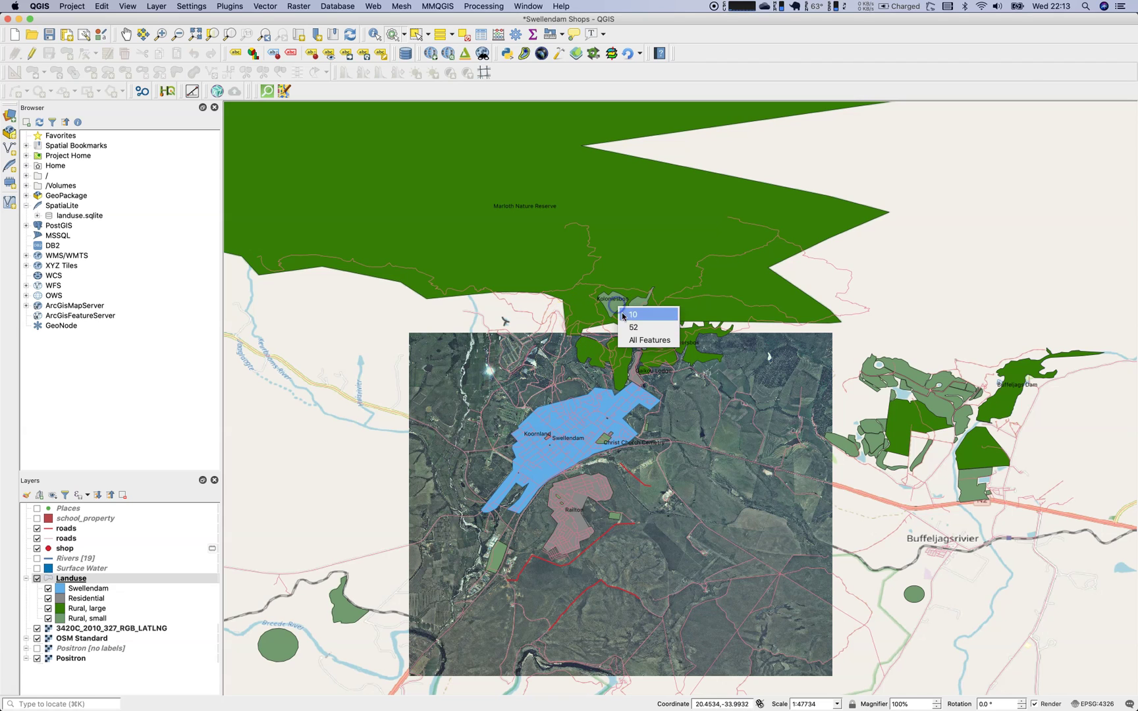
pyautogui.click(635, 325)
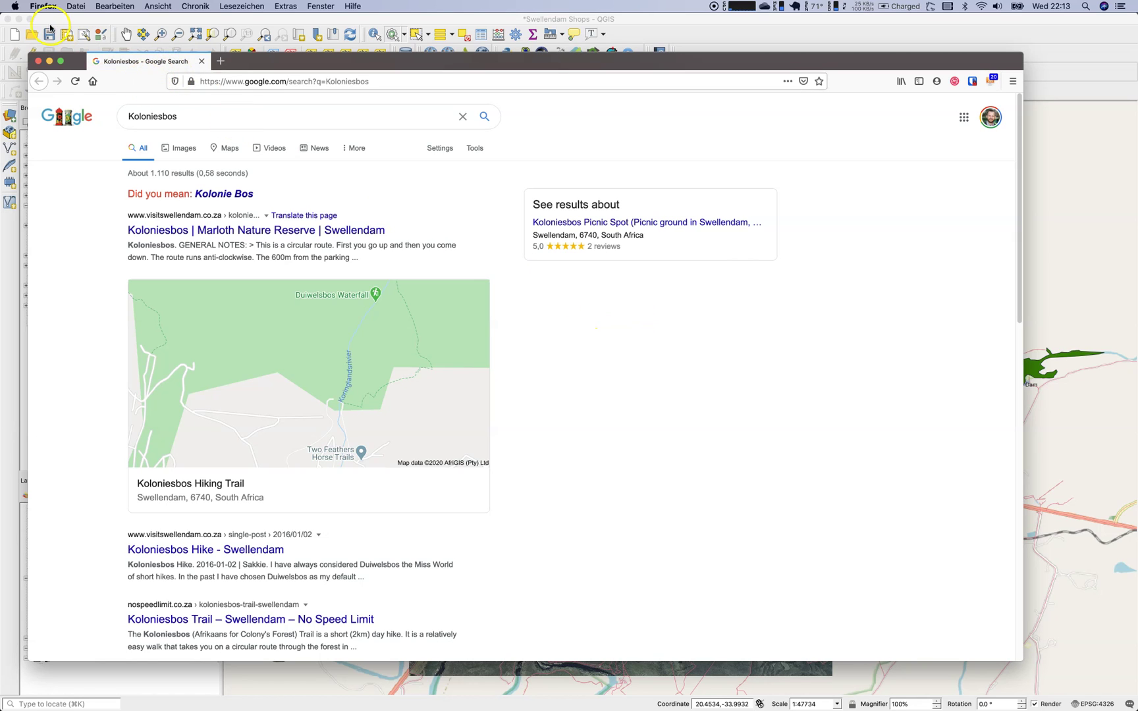
pyautogui.click(36, 62)
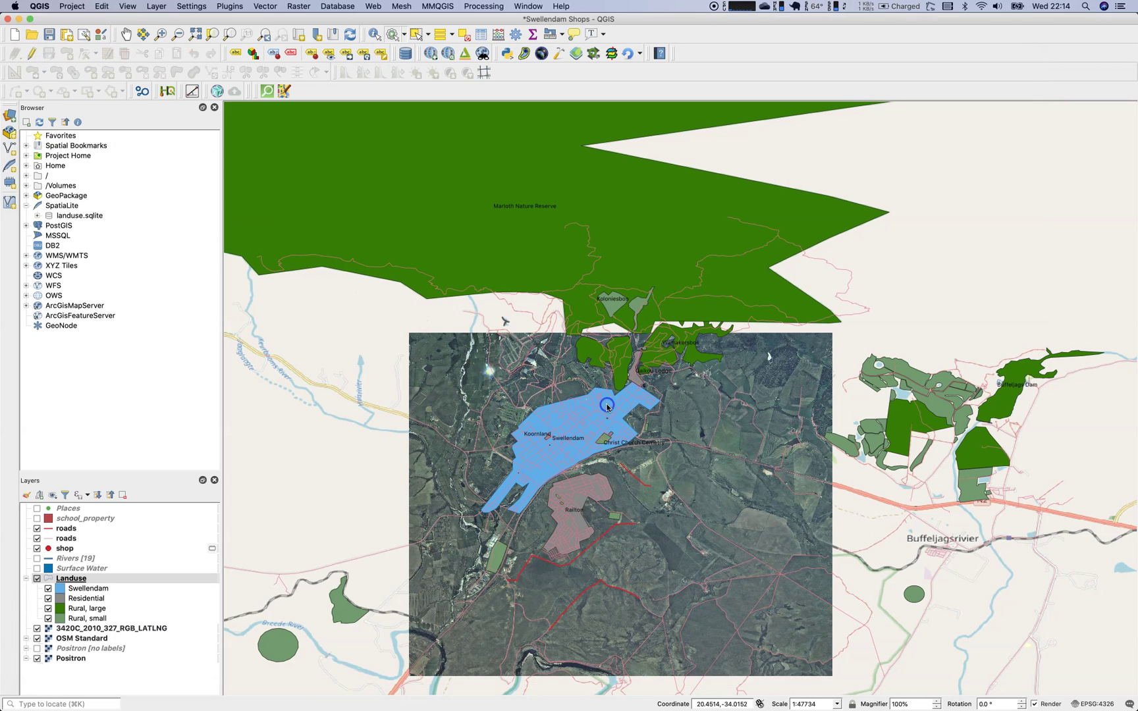
pyautogui.click(608, 408)
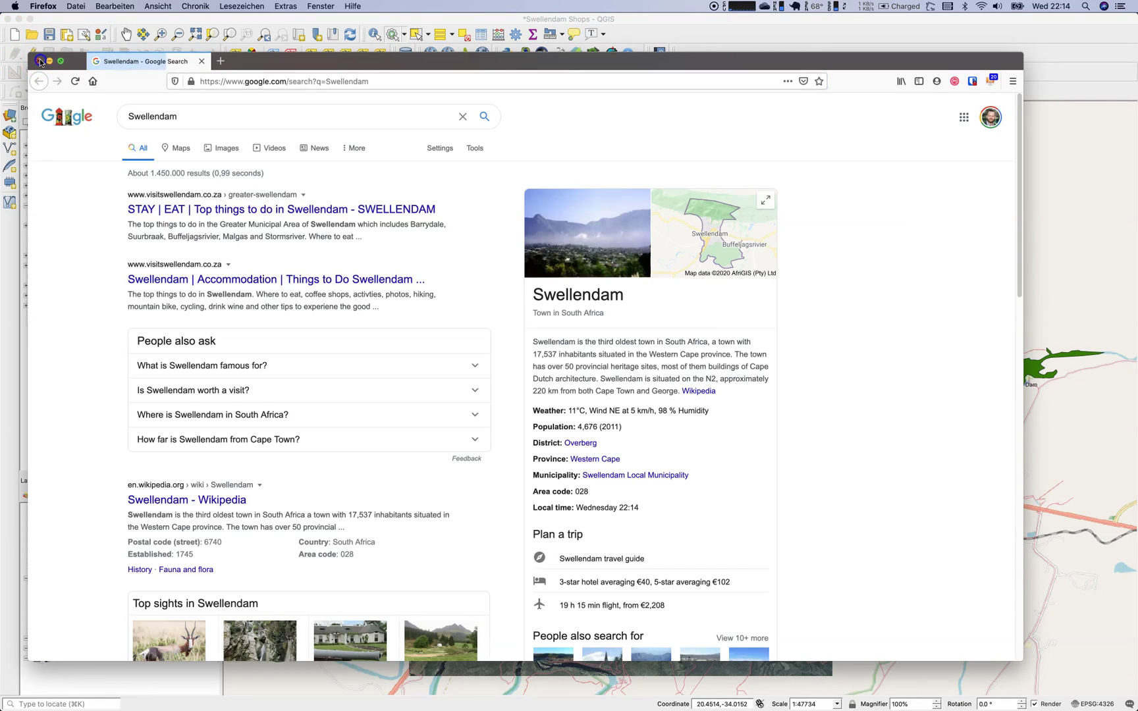
pyautogui.click(39, 61)
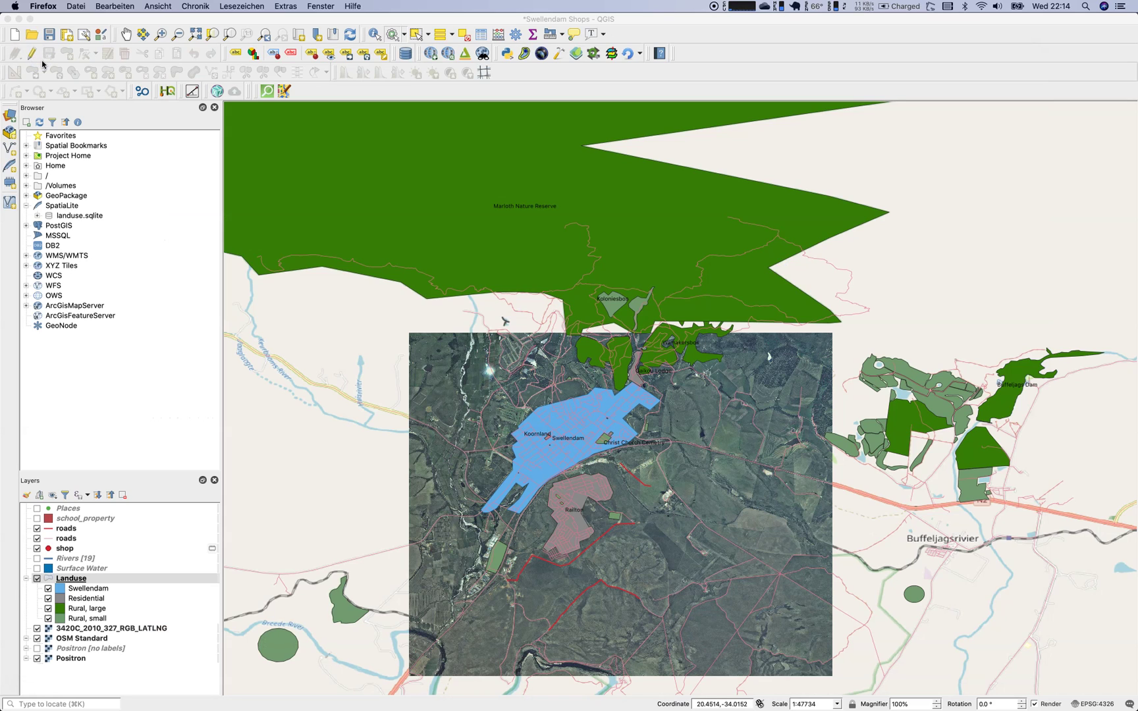